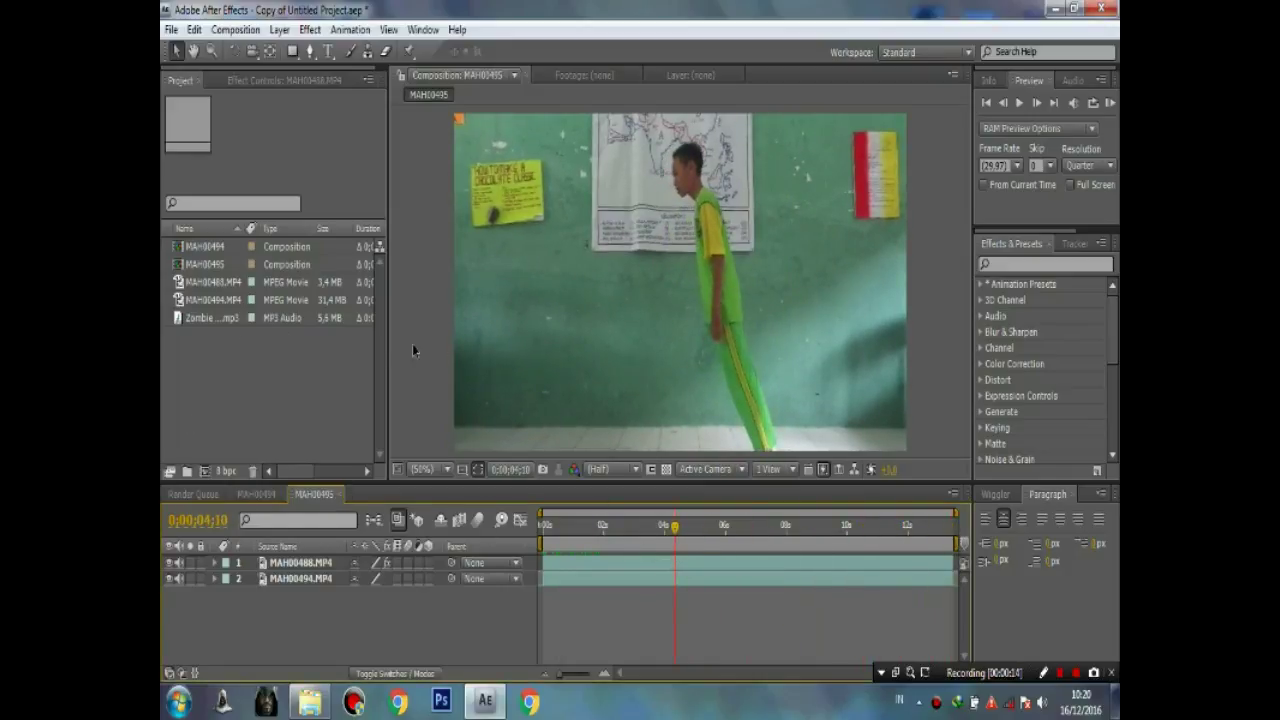
Create a new composition from the MAH00494.MP4 footage in the project.
{"action": "left_click", "coordinate": [235, 299]}
{"action": "left_click", "coordinate": [224, 284]}
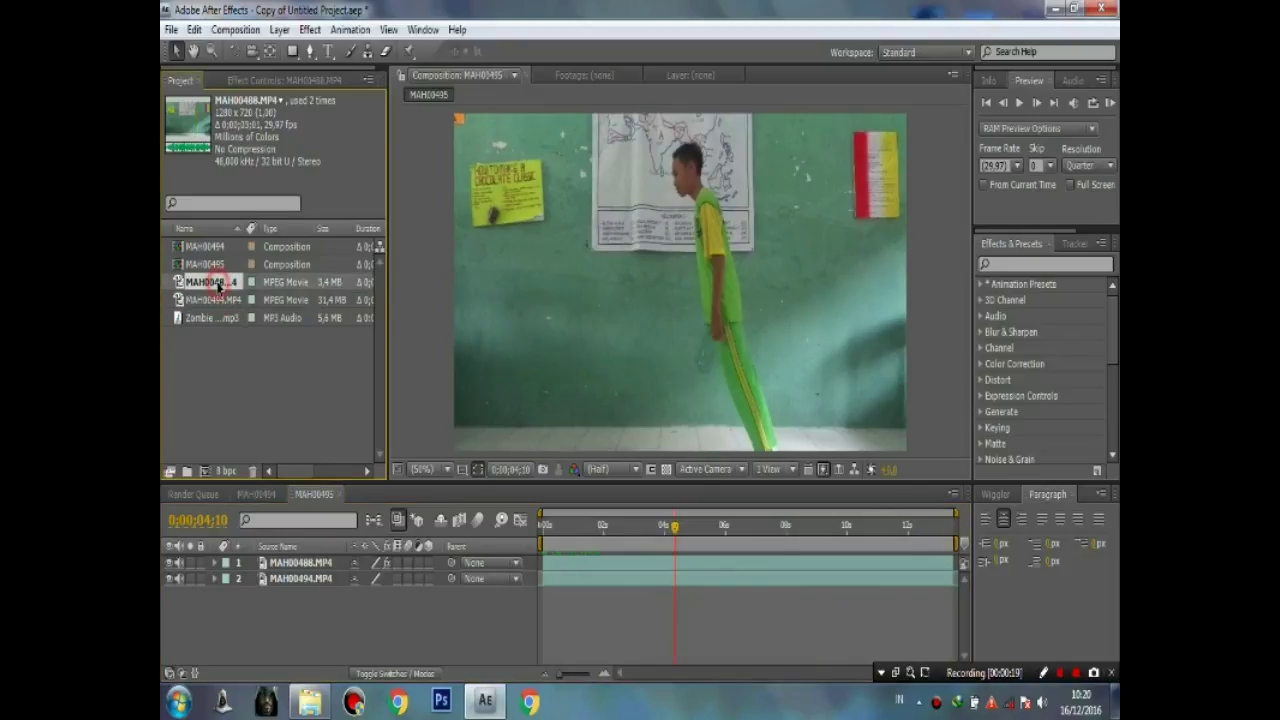
{"action": "left_click_drag", "start_coordinate": [214, 303], "coordinate": [230, 320]}
{"action": "left_click_drag", "start_coordinate": [237, 398], "coordinate": [205, 471]}
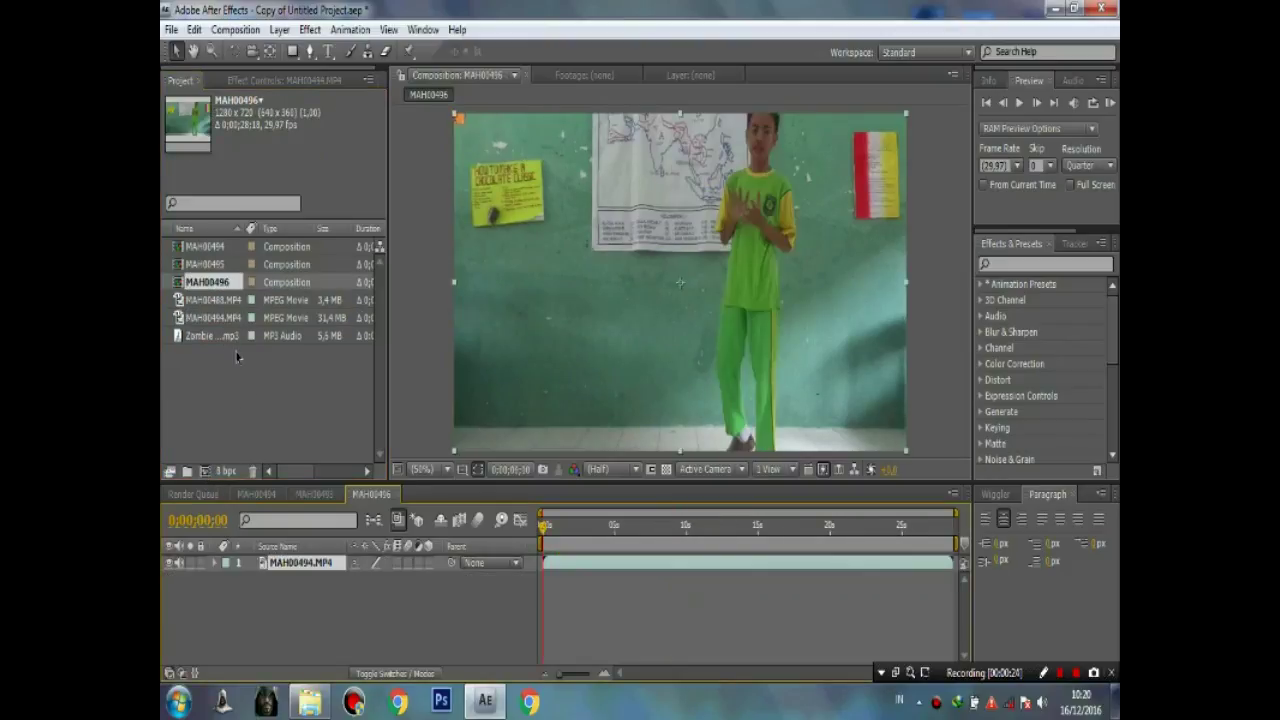
Add the MAH00488.MP4 footage to the composition as a layer above MAH00494.MP4.
{"action": "left_click", "coordinate": [200, 315]}
{"action": "left_click", "coordinate": [199, 300]}
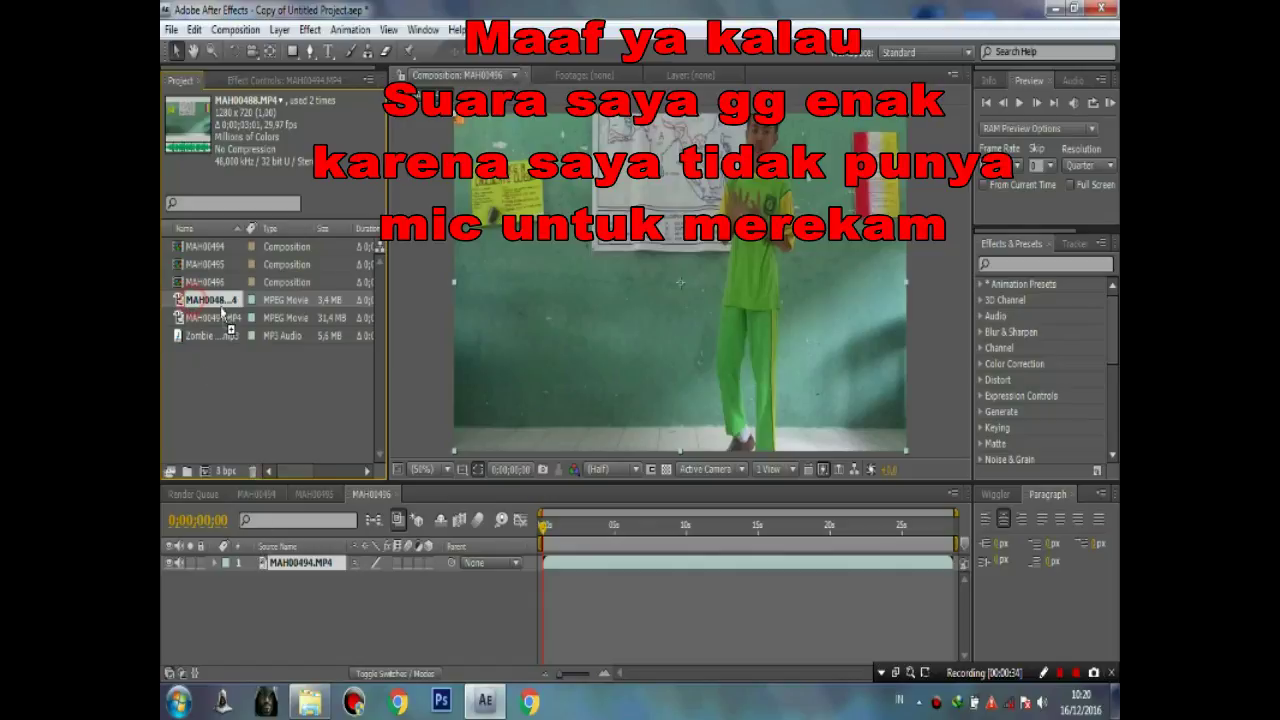
{"action": "left_click_drag", "start_coordinate": [231, 546], "coordinate": [240, 564]}
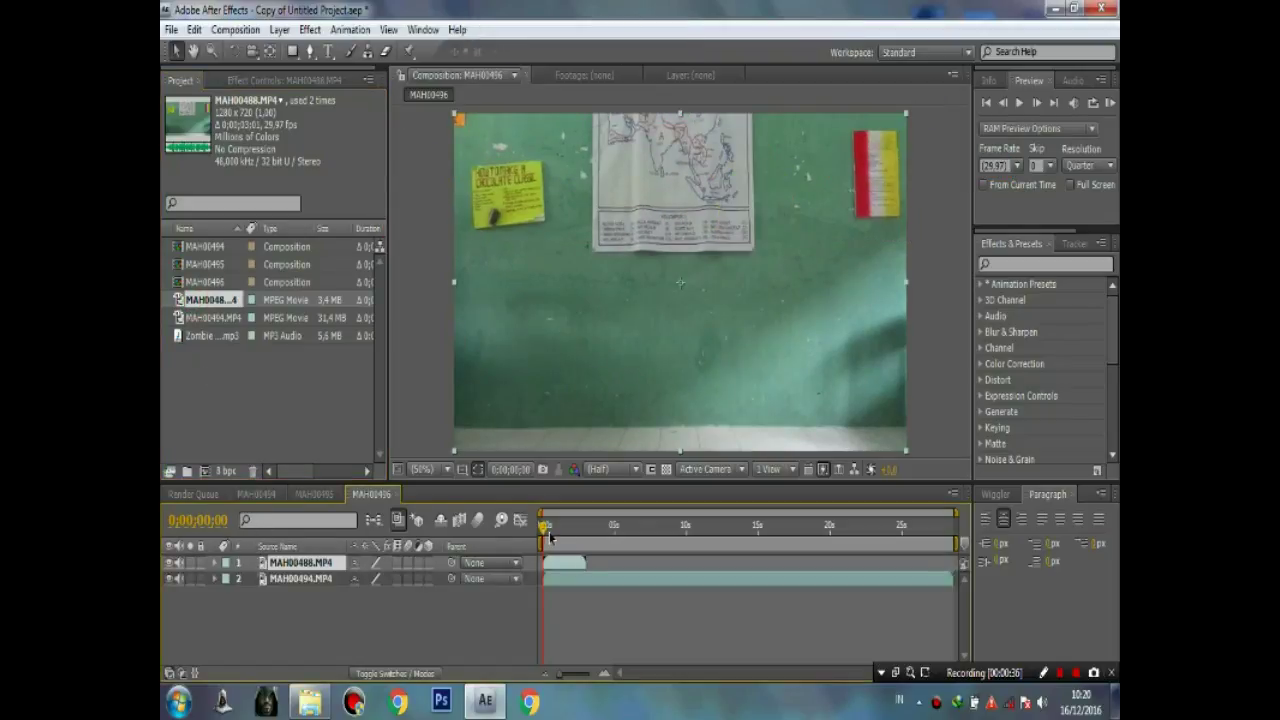
Freeze the MAH00488.MP4 layer on its first frame and extend it to the end of the composition.
{"action": "mouse_move", "coordinate": [543, 528]}
{"action": "left_mouse_down"}
{"action": "mouse_move", "coordinate": [592, 528]}
{"action": "mouse_move", "coordinate": [559, 528]}
{"action": "mouse_move", "coordinate": [541, 546]}
{"action": "left_mouse_up"}
{"action": "right_click", "coordinate": [566, 563]}
{"action": "mouse_move", "coordinate": [677, 180]}
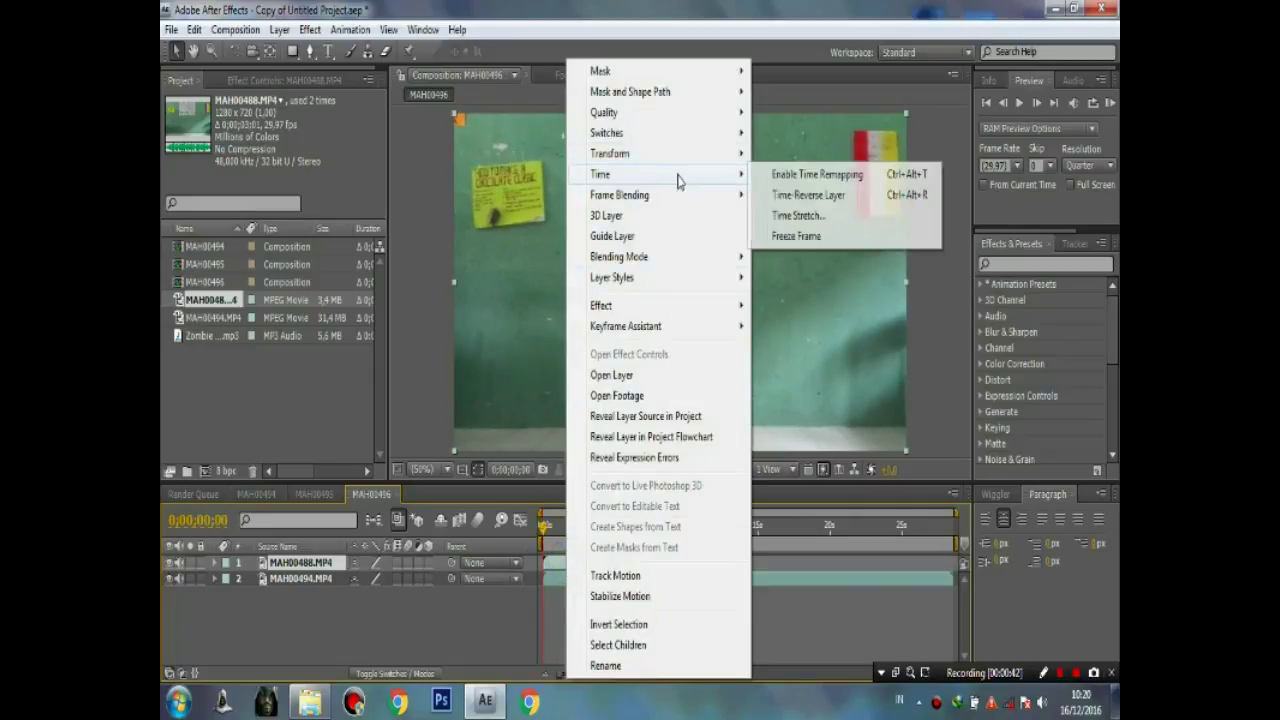
{"action": "left_click", "coordinate": [830, 237]}
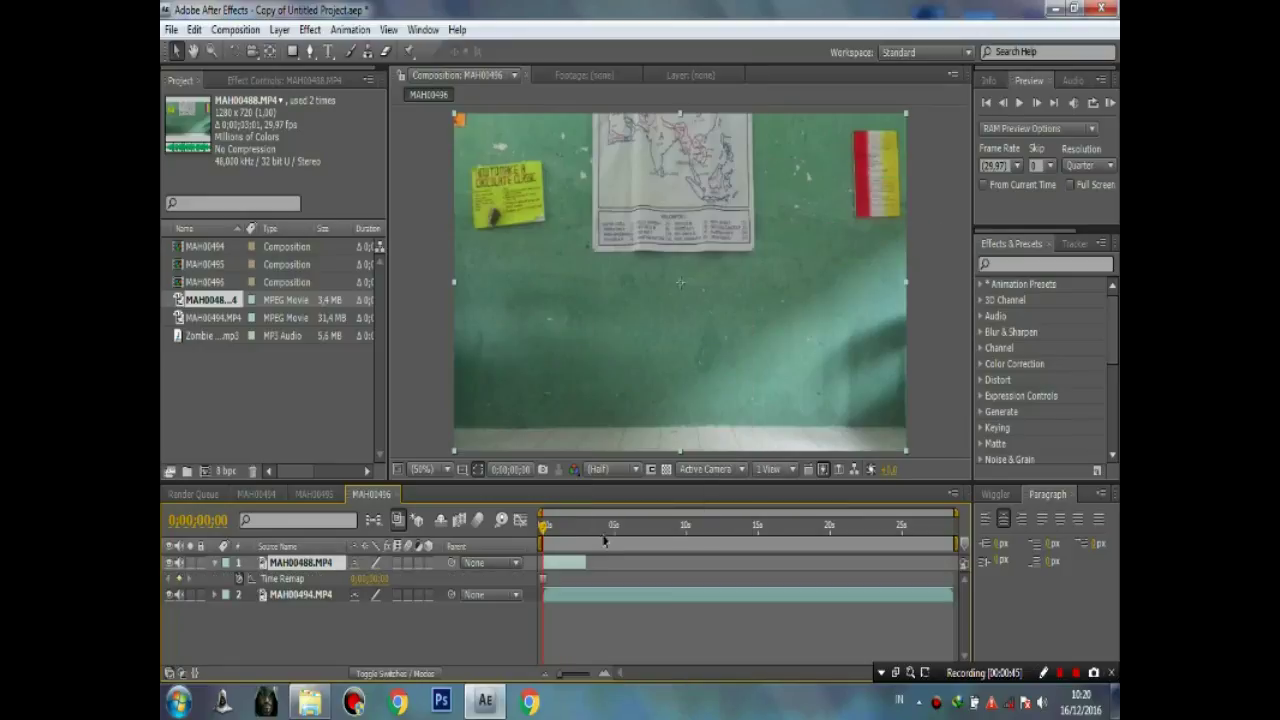
{"action": "left_click_drag", "start_coordinate": [582, 562], "coordinate": [952, 562]}
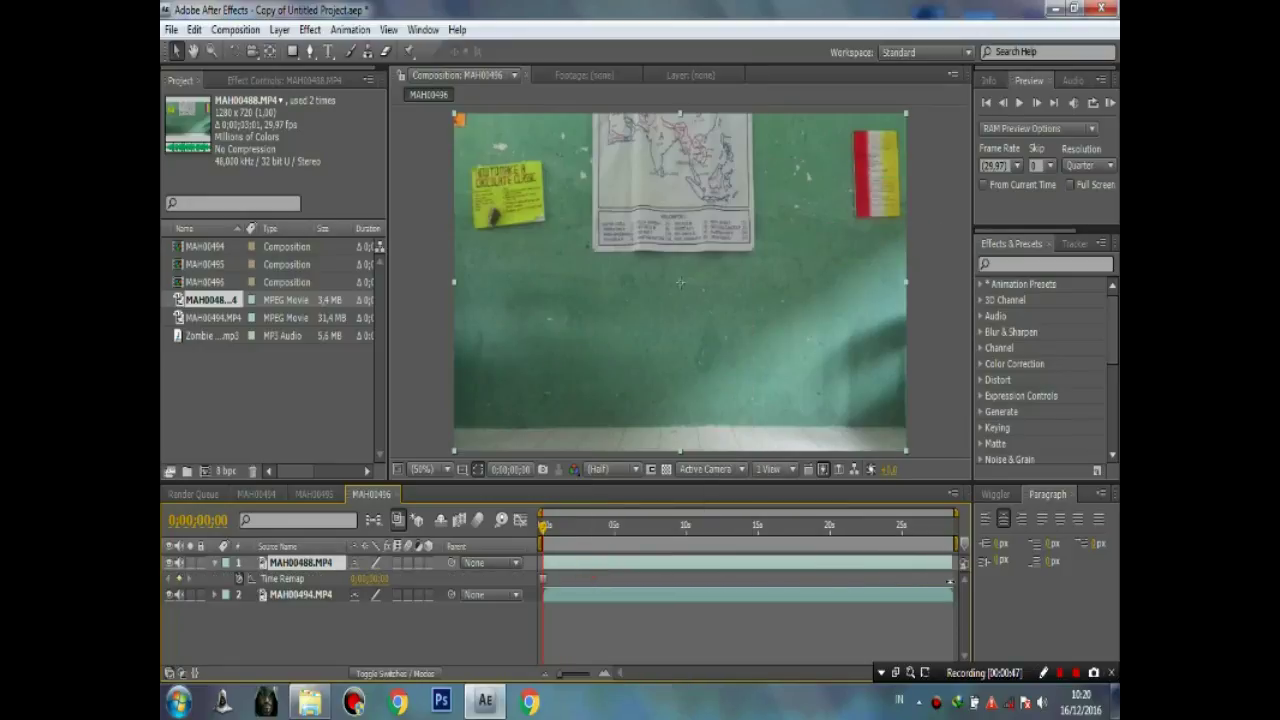
Hide the MAH00488.MP4 layer and set the work area from 0;00;04;14 to 0;00;17;24.
{"action": "left_click", "coordinate": [169, 564]}
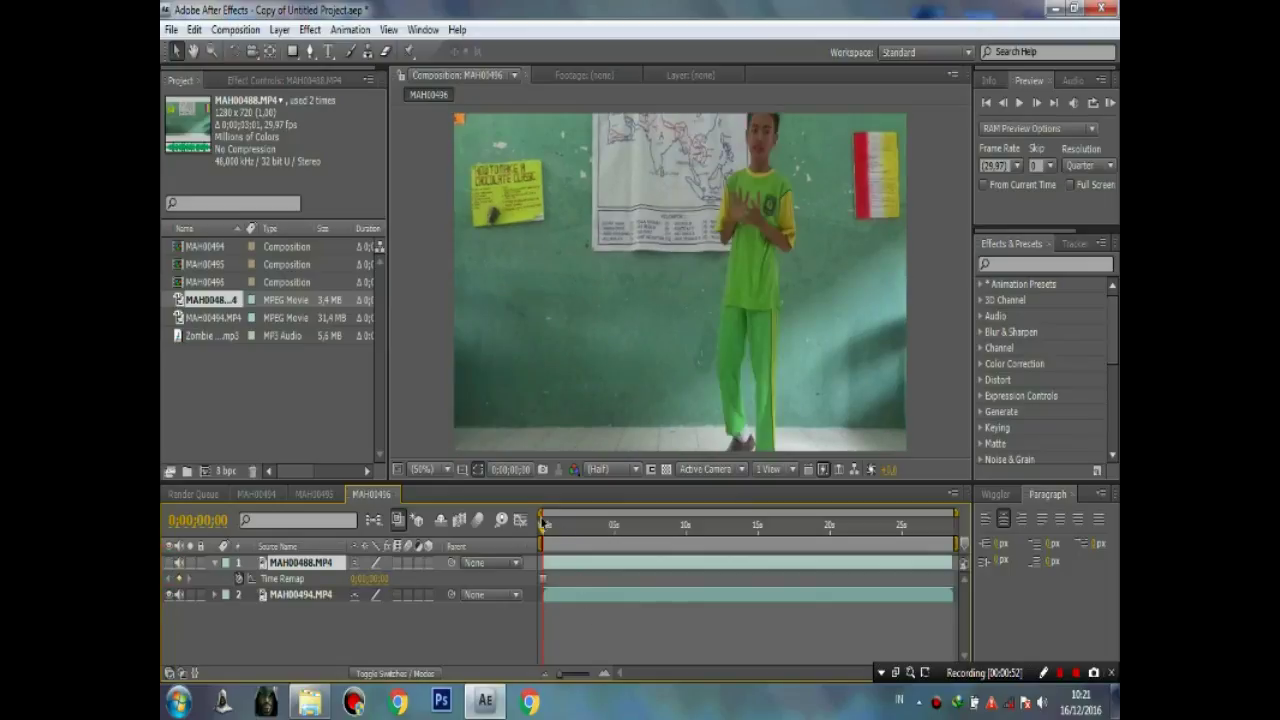
{"action": "left_click_drag", "start_coordinate": [543, 522], "coordinate": [607, 543]}
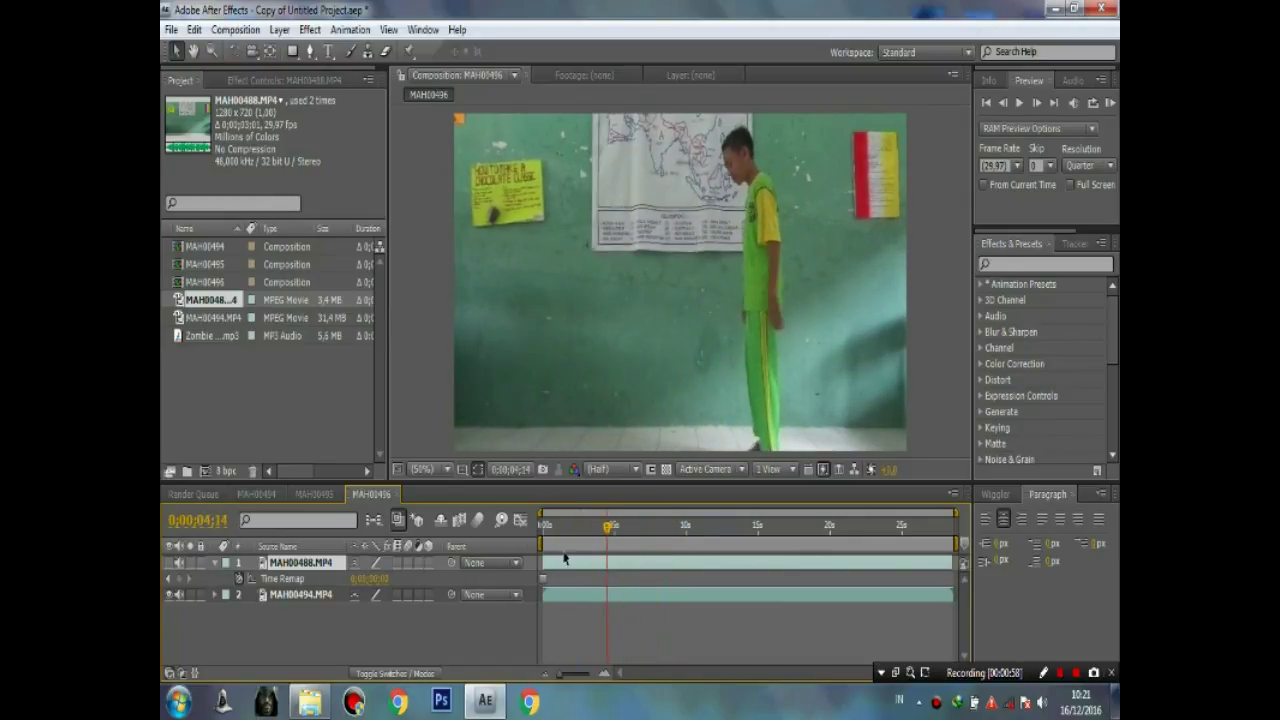
{"action": "key", "text": "b"}
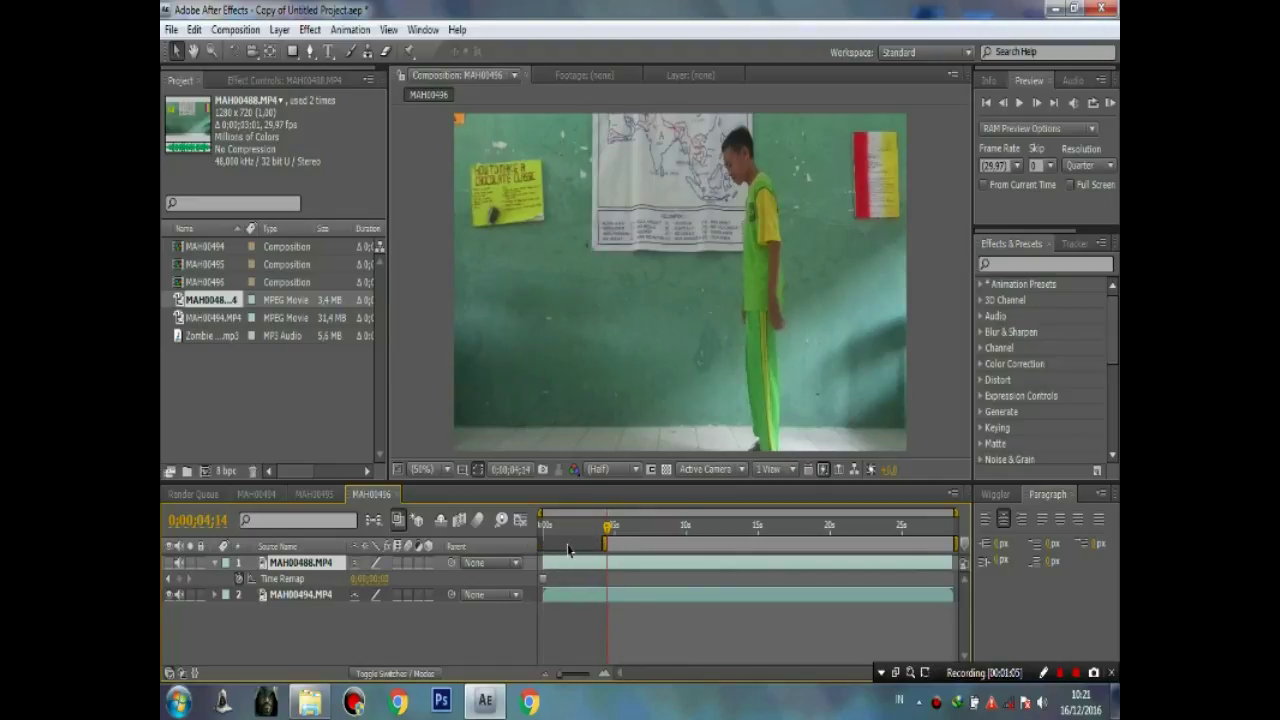
{"action": "left_click_drag", "start_coordinate": [607, 528], "coordinate": [799, 566]}
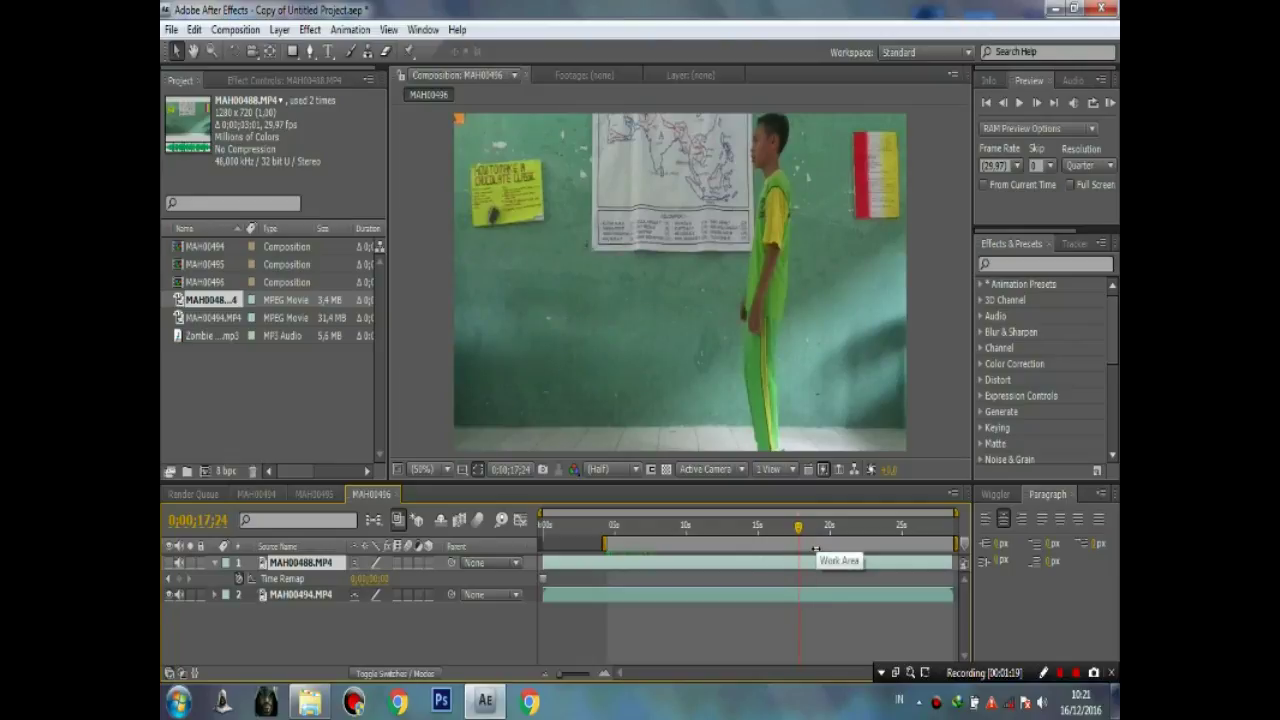
{"action": "key", "text": "n"}
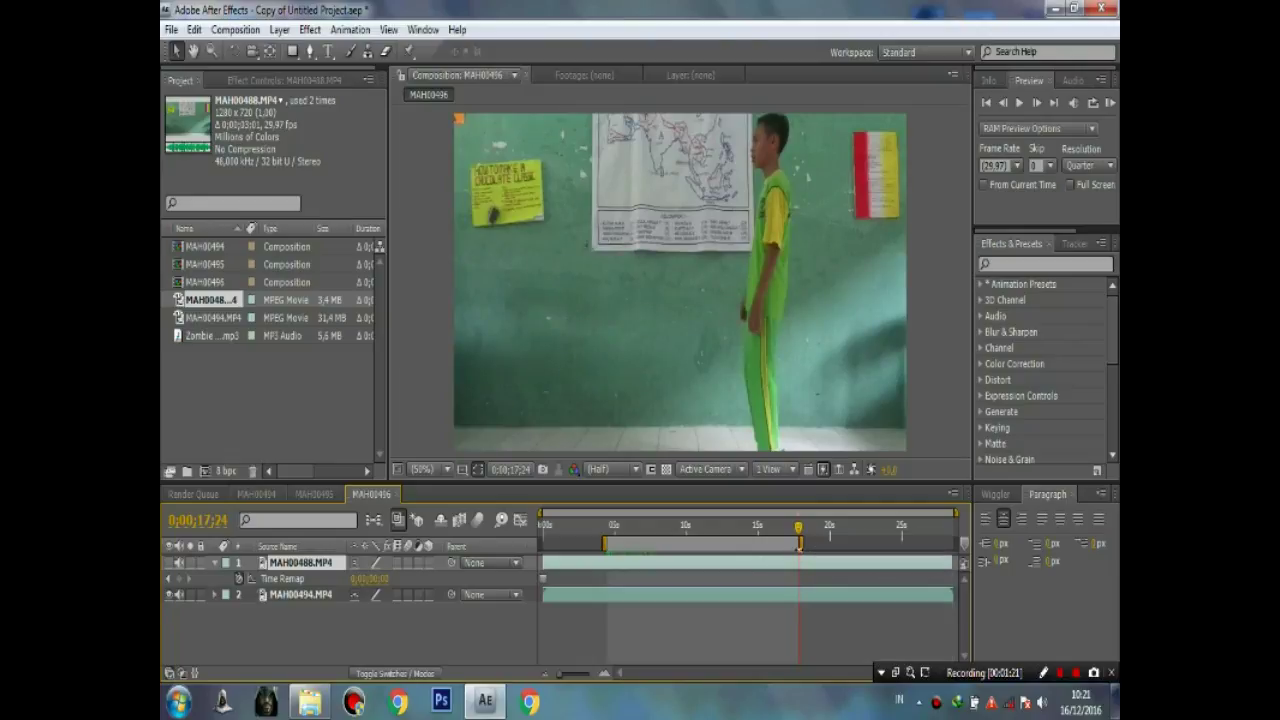
{"action": "left_click_drag", "start_coordinate": [800, 545], "coordinate": [832, 553]}
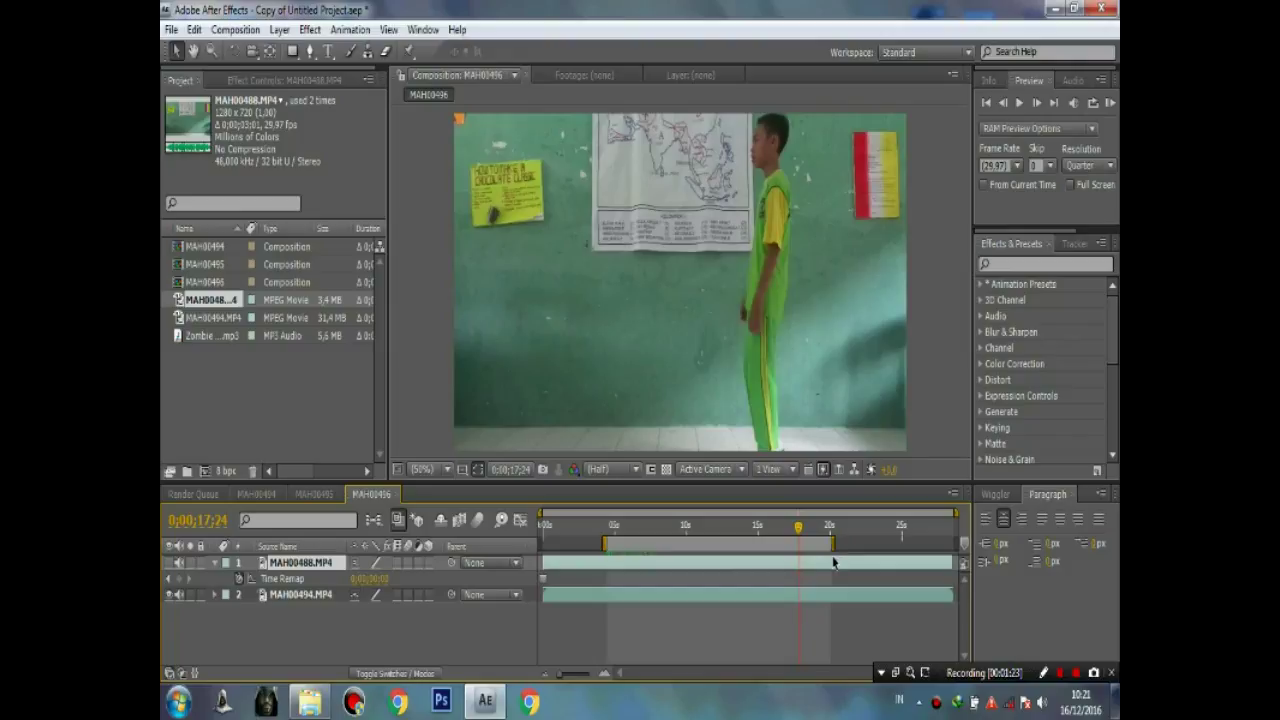
{"action": "key", "text": "n"}
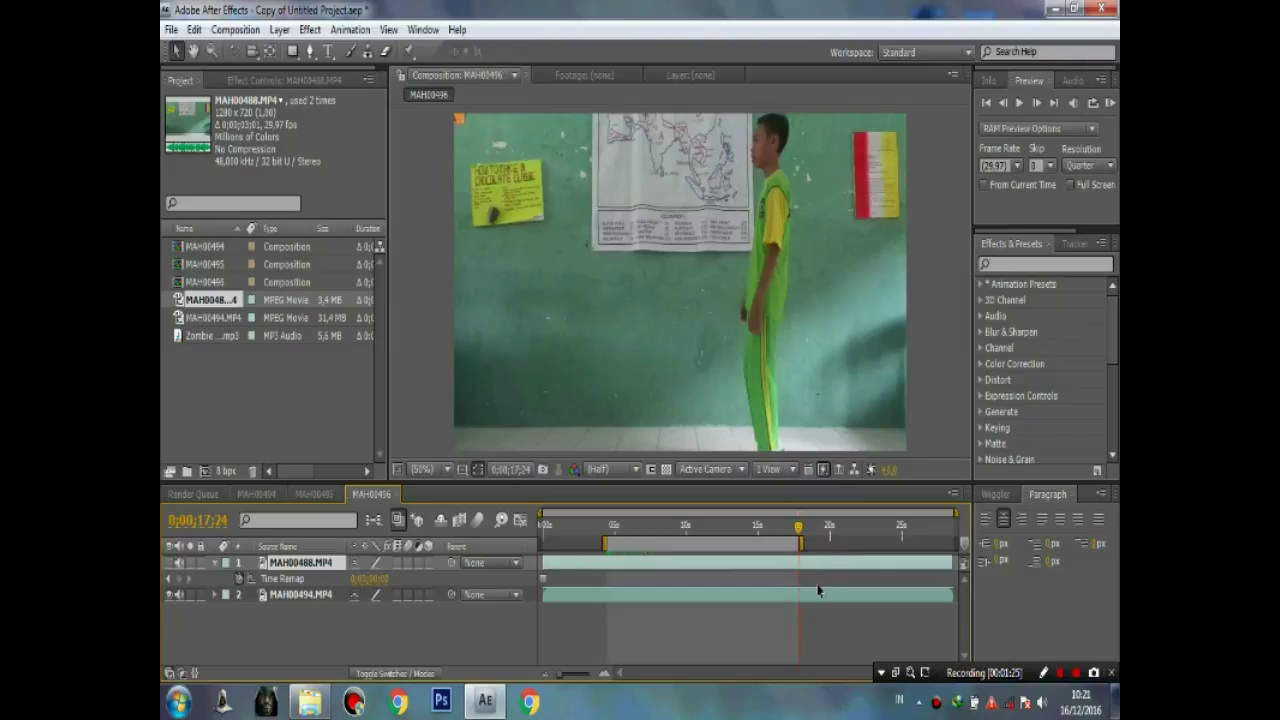
Trim the composition to the work area.
{"action": "left_click_drag", "start_coordinate": [798, 527], "coordinate": [757, 527]}
{"action": "right_click", "coordinate": [663, 545]}
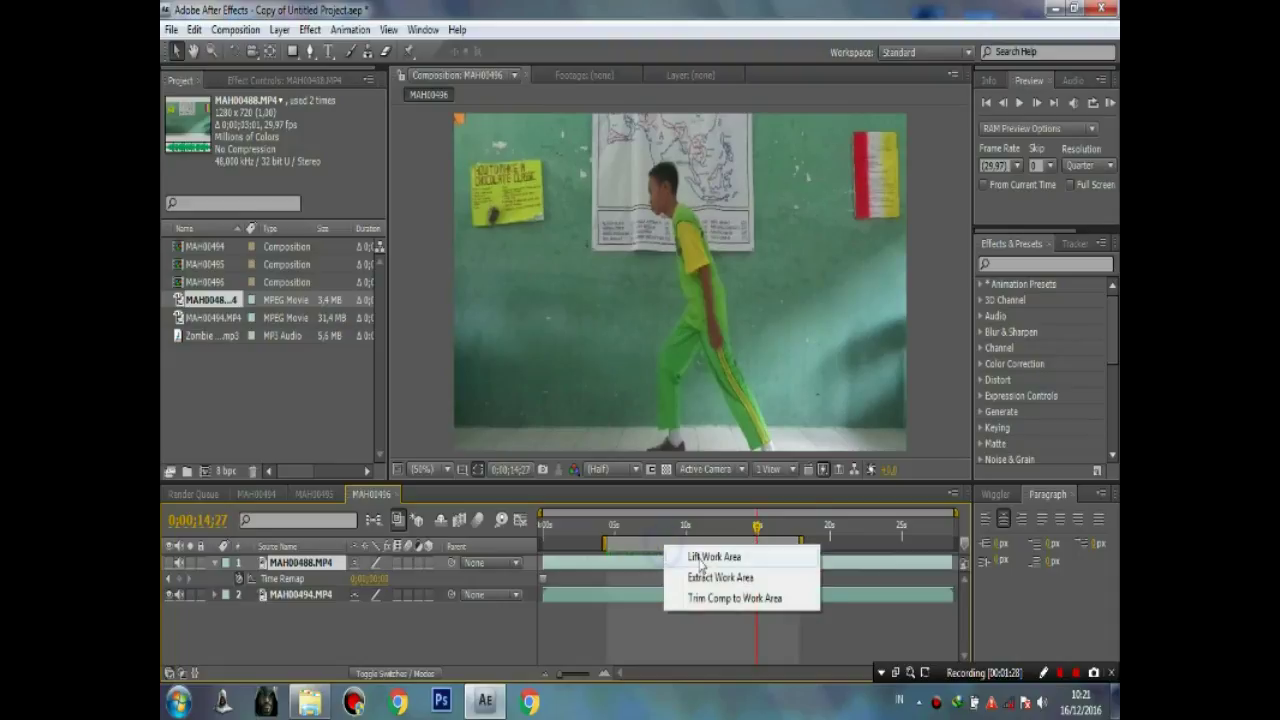
{"action": "left_click", "coordinate": [725, 598]}
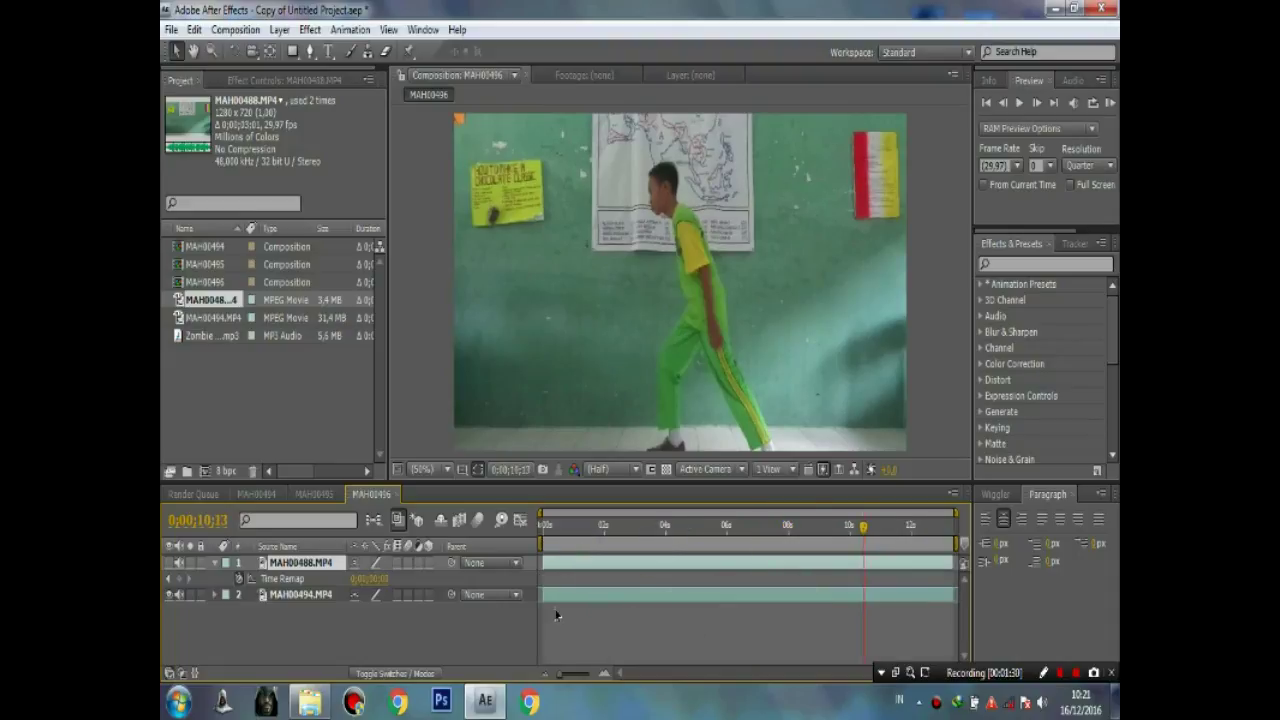
At 0;00;01;11, start a Pen tool mask on the hidden MAH00488.MP4 layer, running from between the feet up along the front leg's inner edge.
{"action": "left_click_drag", "start_coordinate": [546, 543], "coordinate": [860, 568]}
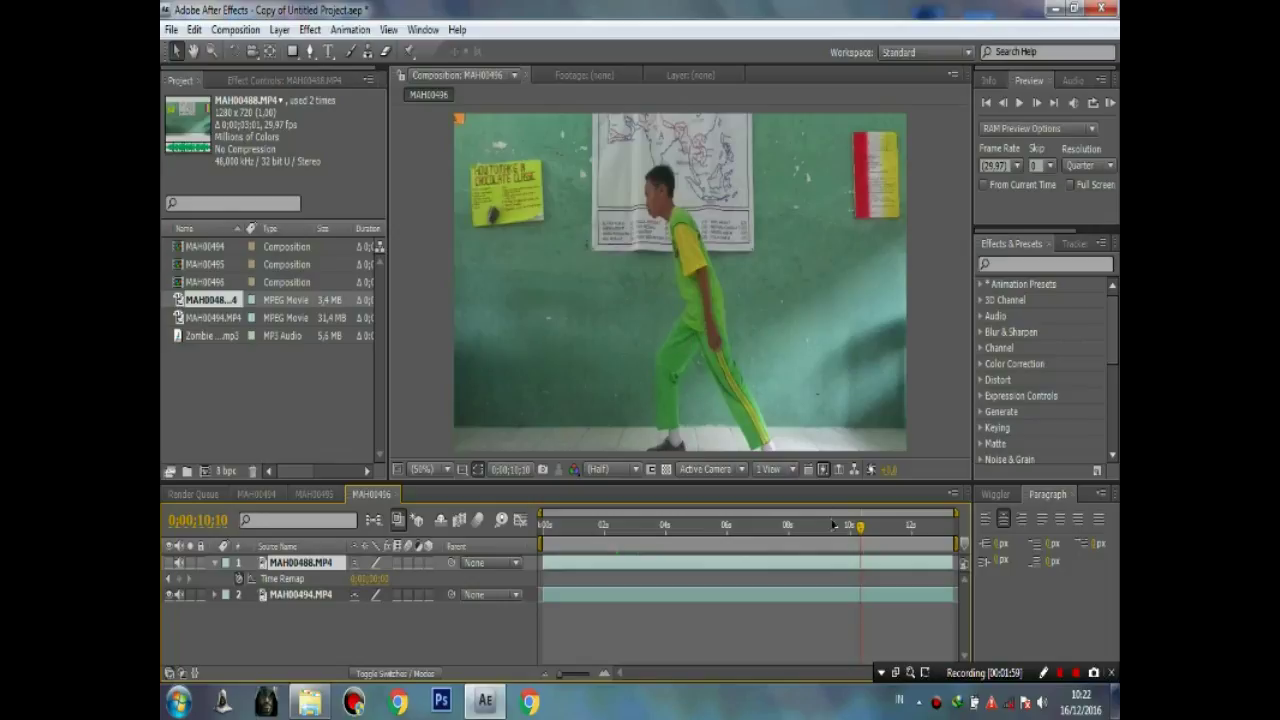
{"action": "left_click_drag", "start_coordinate": [860, 535], "coordinate": [641, 557]}
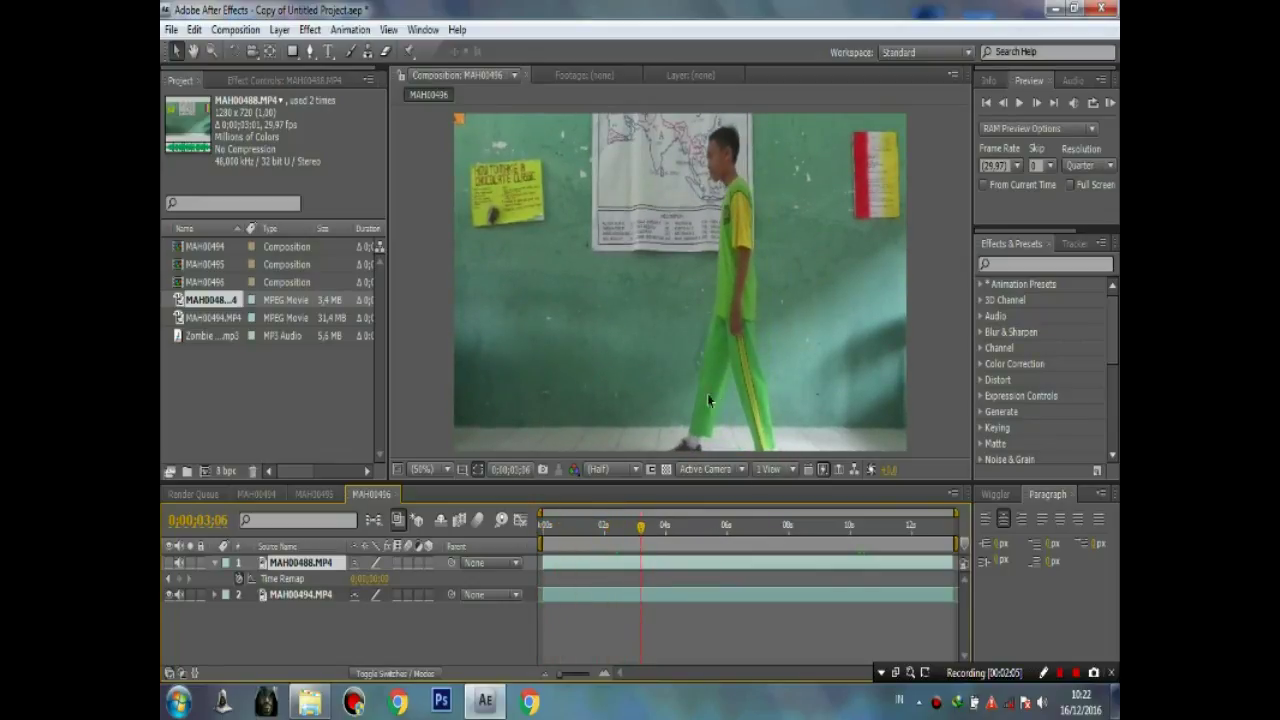
{"action": "left_click_drag", "start_coordinate": [645, 540], "coordinate": [565, 535]}
{"action": "mouse_move", "coordinate": [563, 588]}
{"action": "left_mouse_down"}
{"action": "mouse_move", "coordinate": [589, 583]}
{"action": "mouse_move", "coordinate": [517, 584]}
{"action": "mouse_move", "coordinate": [584, 600]}
{"action": "left_mouse_up"}
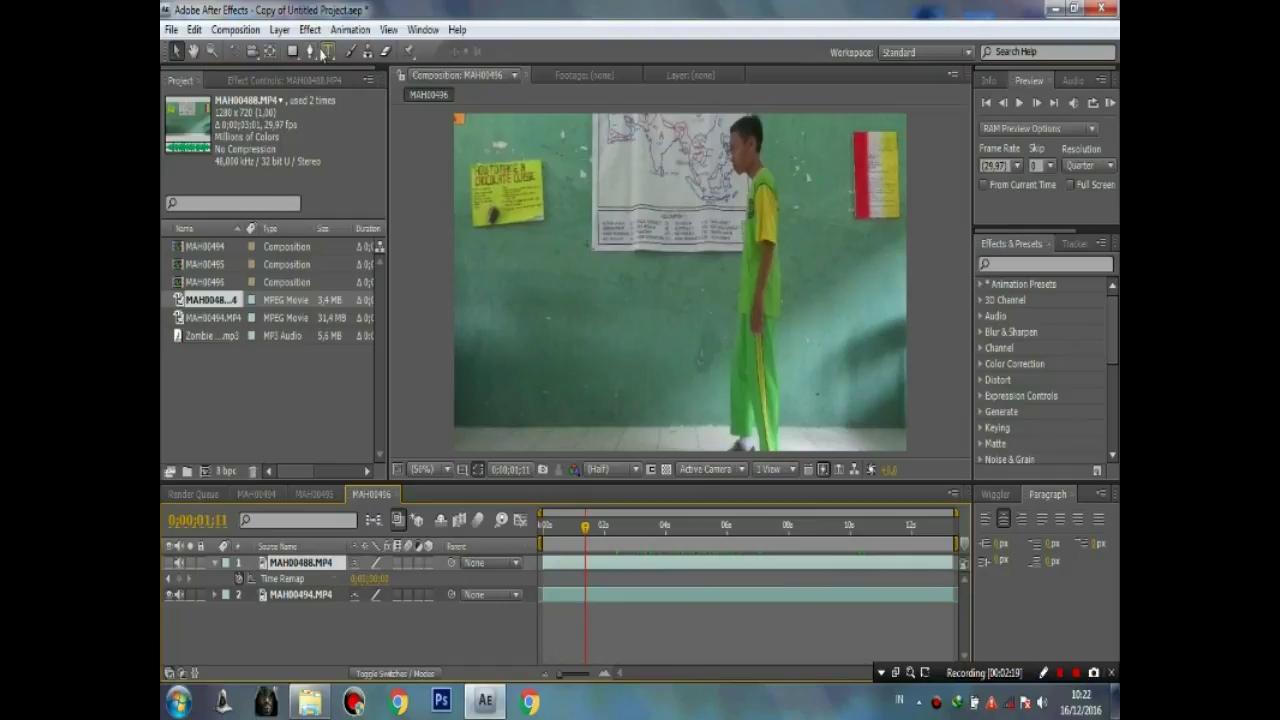
{"action": "left_click", "coordinate": [310, 53]}
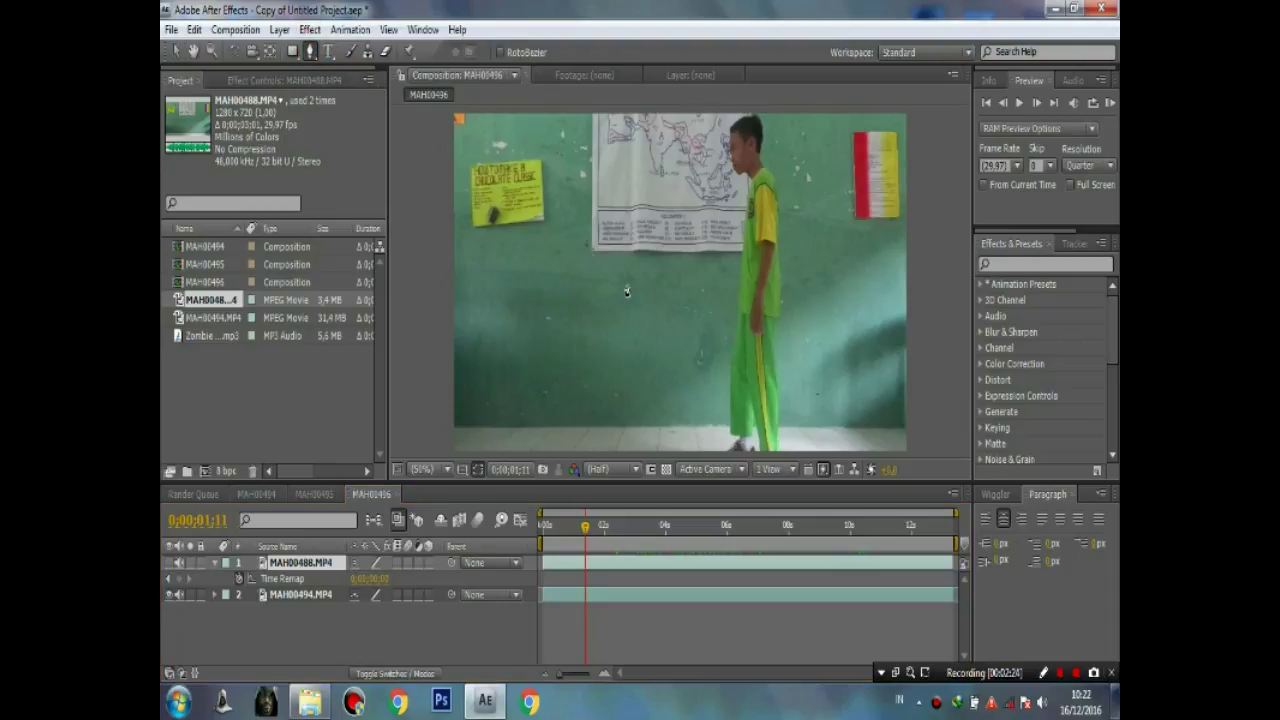
{"action": "left_click", "coordinate": [758, 453]}
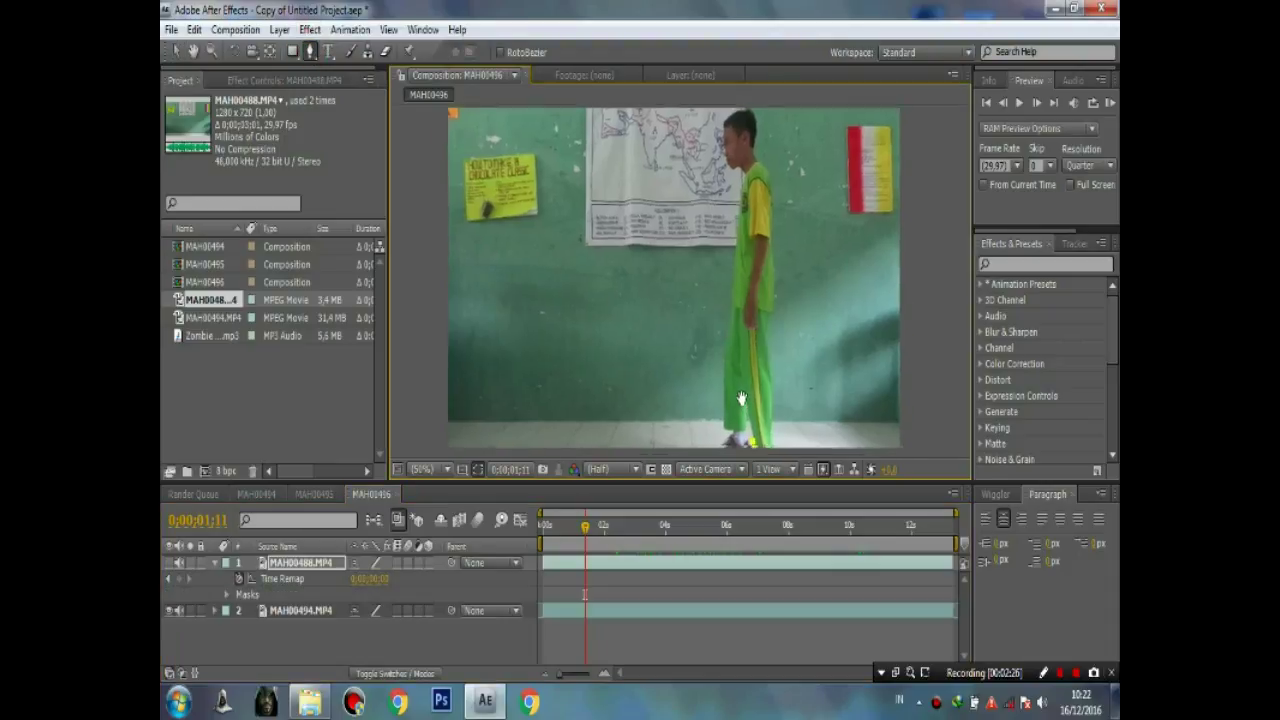
{"action": "scroll", "coordinate": [711, 362], "scroll_direction": "up", "scroll_amount": 2}
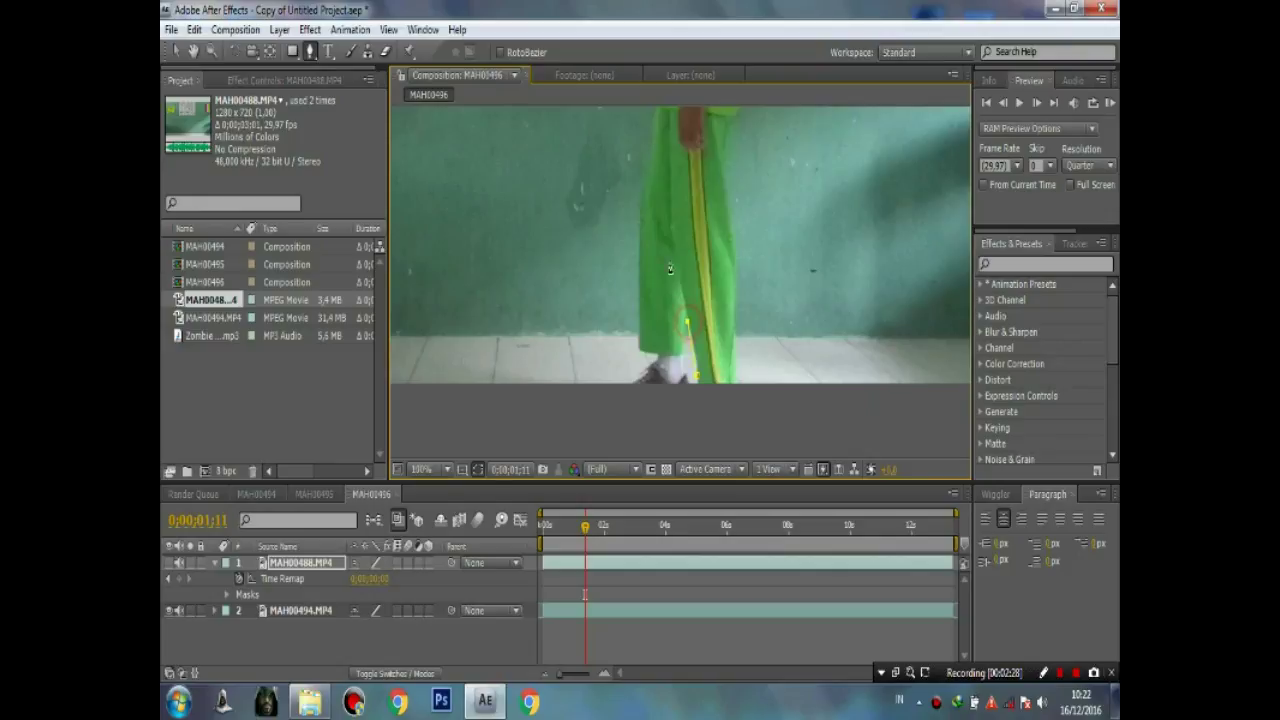
{"action": "left_click", "coordinate": [668, 214]}
{"action": "left_click", "coordinate": [668, 127]}
Continue the mask over the hip and loosely around the front leg, then close it below the frame's lower edge.
{"action": "scroll", "coordinate": [668, 130], "scroll_direction": "up", "scroll_amount": 5}
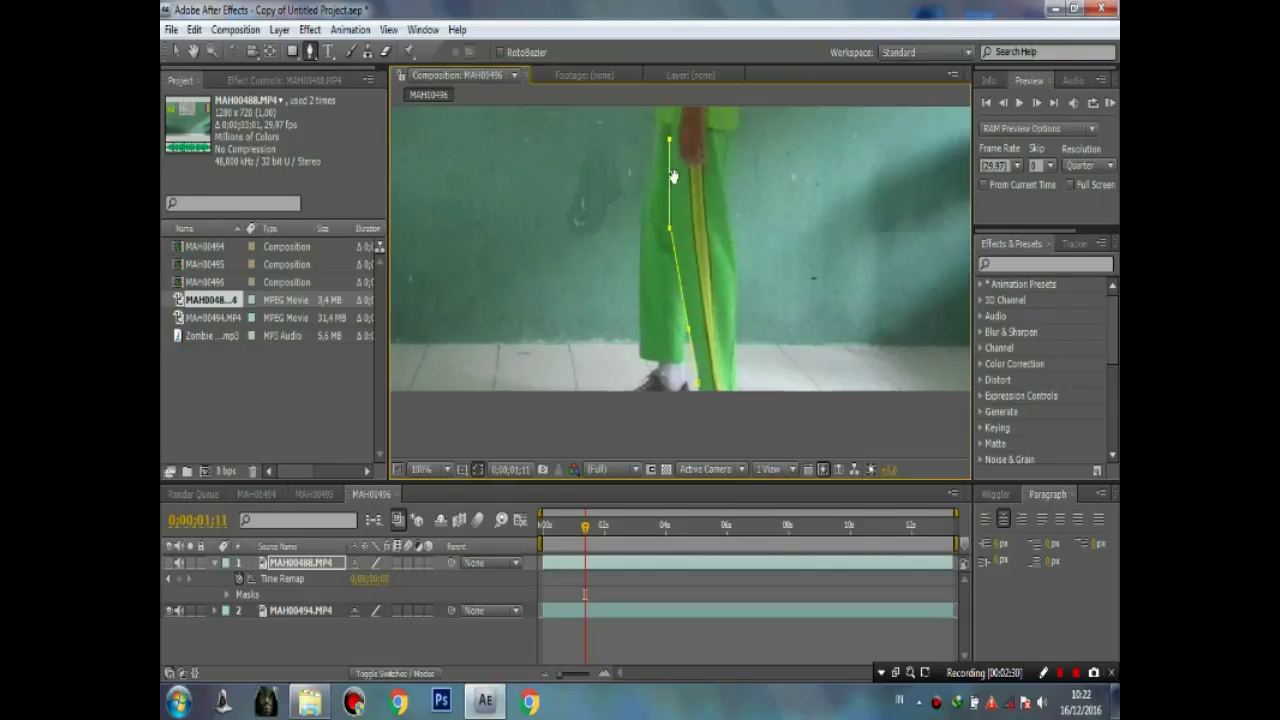
{"action": "left_click", "coordinate": [655, 238]}
{"action": "left_click", "coordinate": [582, 254]}
{"action": "left_click", "coordinate": [551, 343]}
{"action": "scroll", "coordinate": [554, 157], "scroll_direction": "down", "scroll_amount": 1}
{"action": "scroll", "coordinate": [556, 200], "scroll_direction": "down", "scroll_amount": 5}
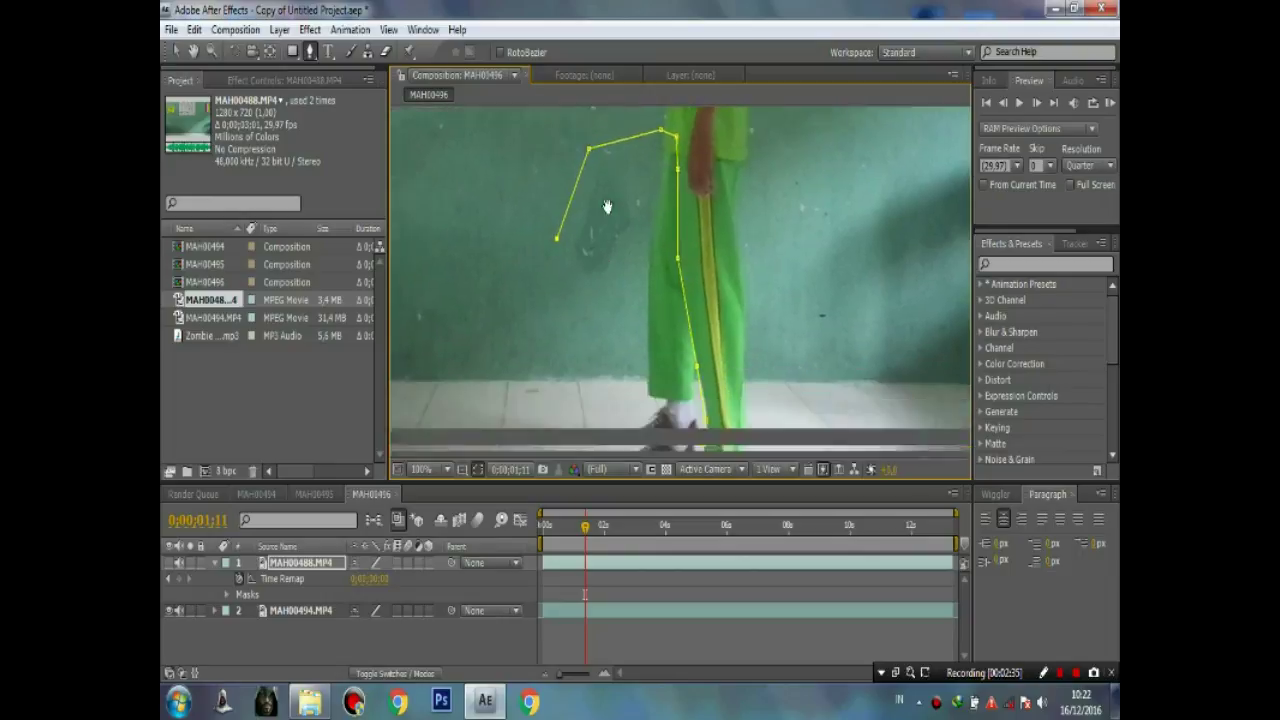
{"action": "left_click", "coordinate": [552, 277]}
{"action": "left_click", "coordinate": [536, 389]}
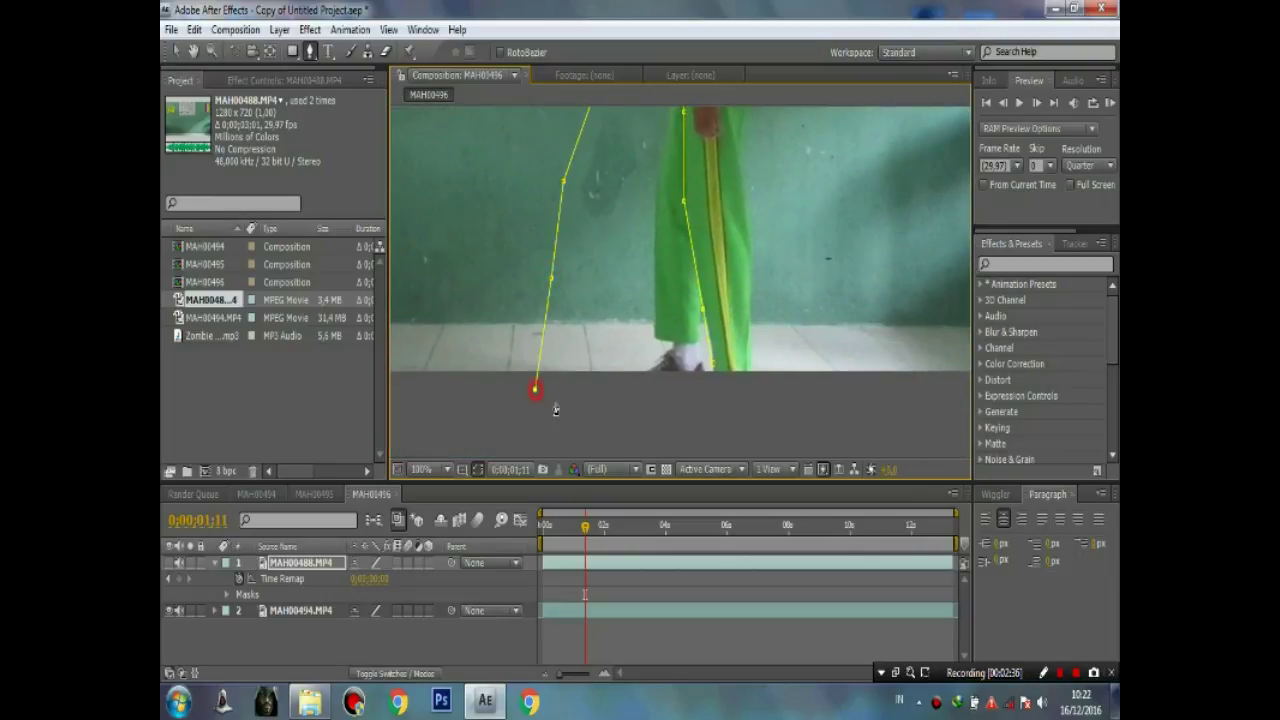
{"action": "left_click", "coordinate": [666, 423]}
{"action": "left_click", "coordinate": [733, 408]}
{"action": "left_click", "coordinate": [712, 369]}
{"action": "key", "text": "v"}
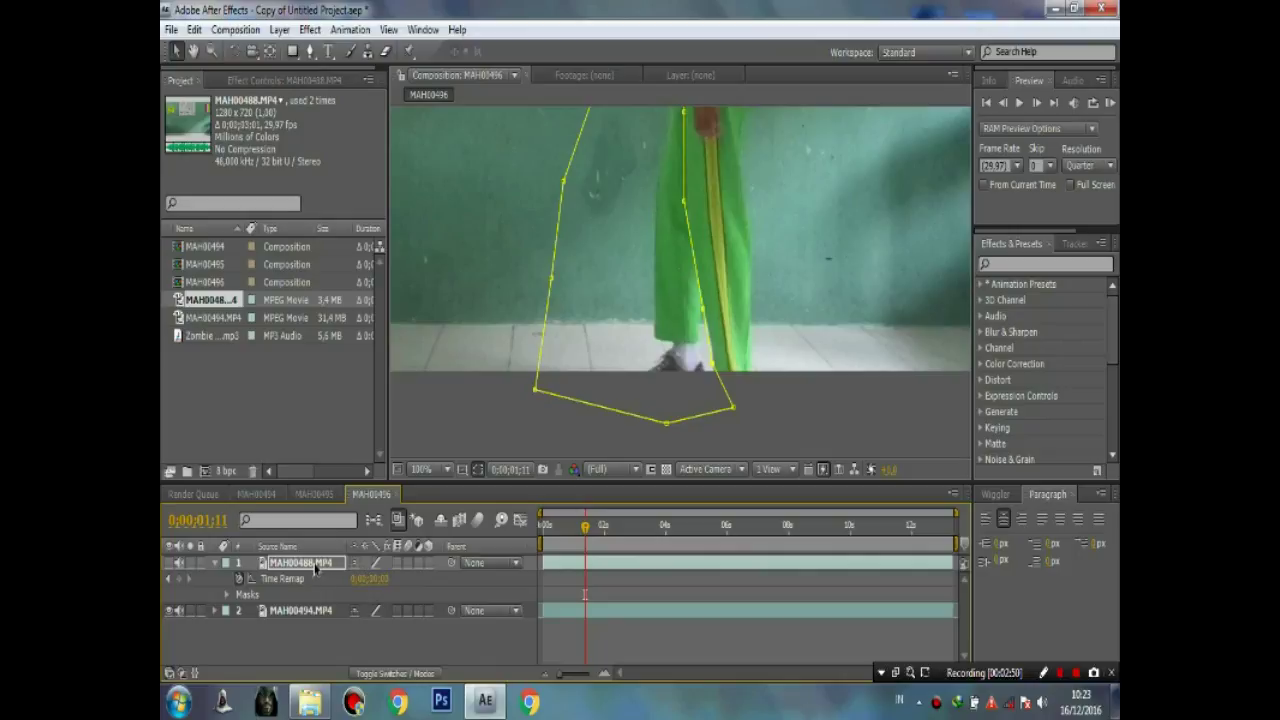
Turn on Mask Path keyframing for Mask 1 of the MAH00488.MP4 layer at 0;00;01;11.
{"action": "left_click", "coordinate": [226, 595]}
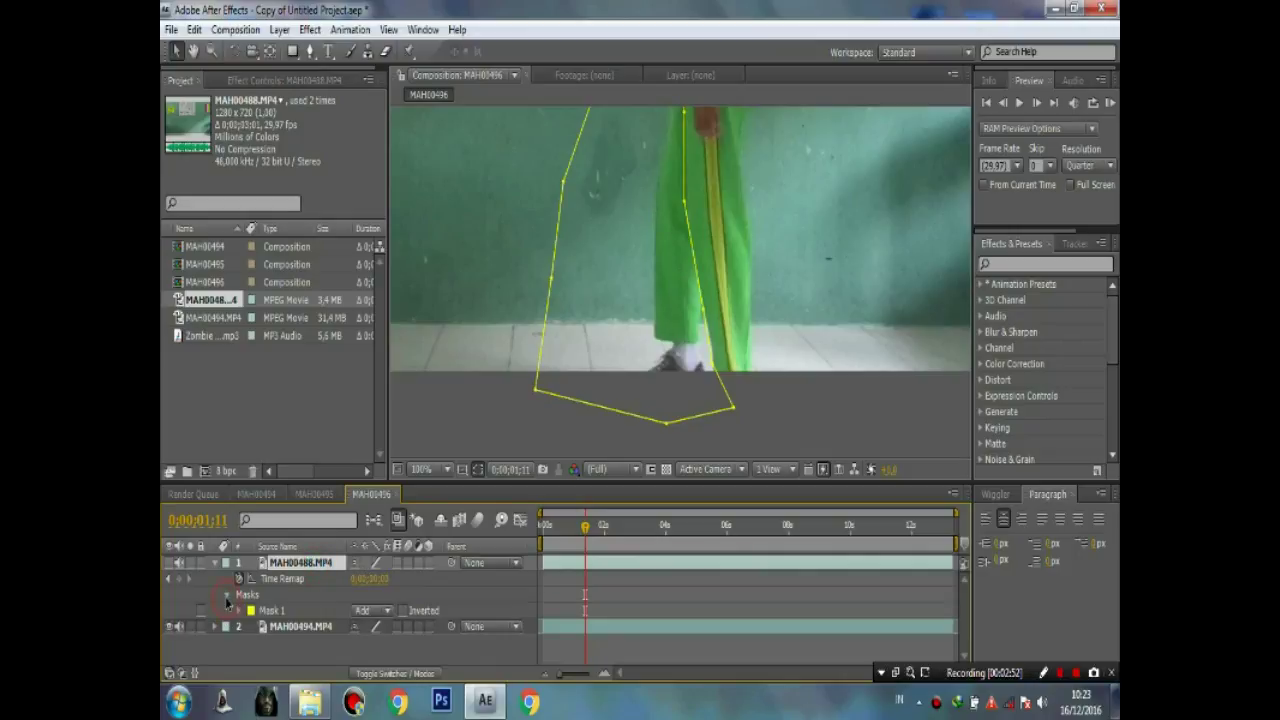
{"action": "left_click", "coordinate": [226, 598]}
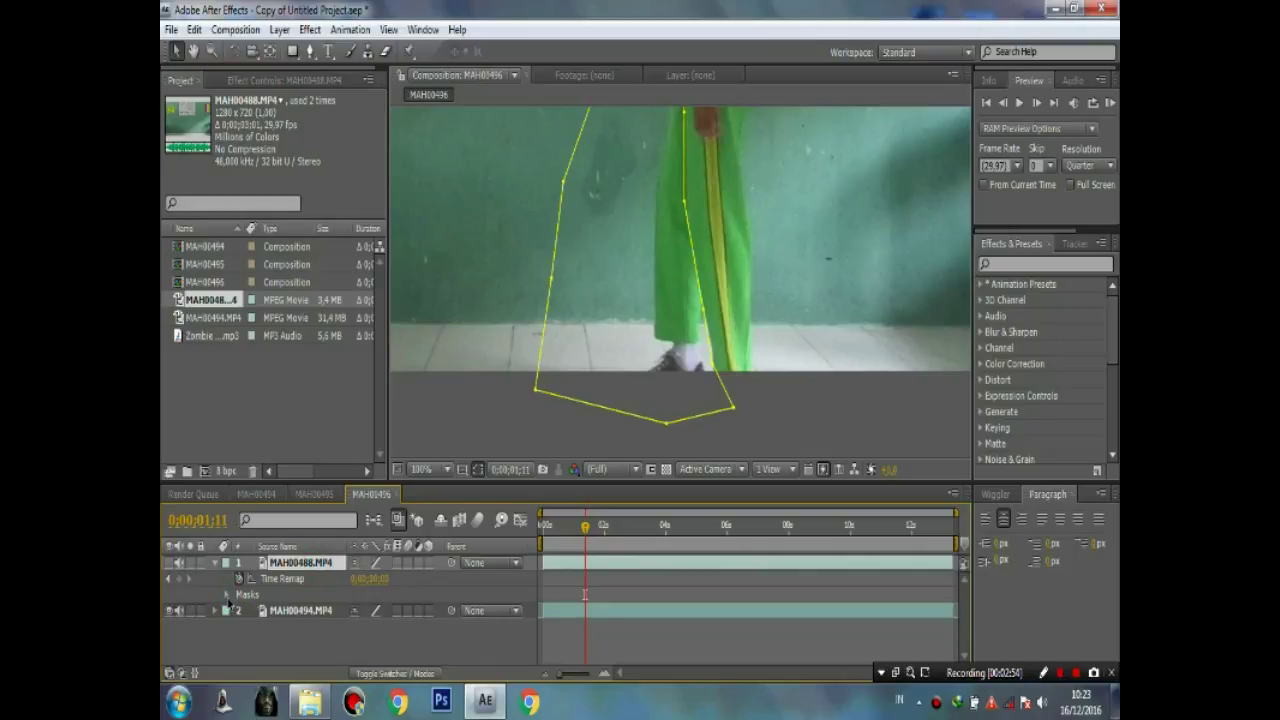
{"action": "left_click", "coordinate": [227, 597]}
{"action": "left_click", "coordinate": [239, 611]}
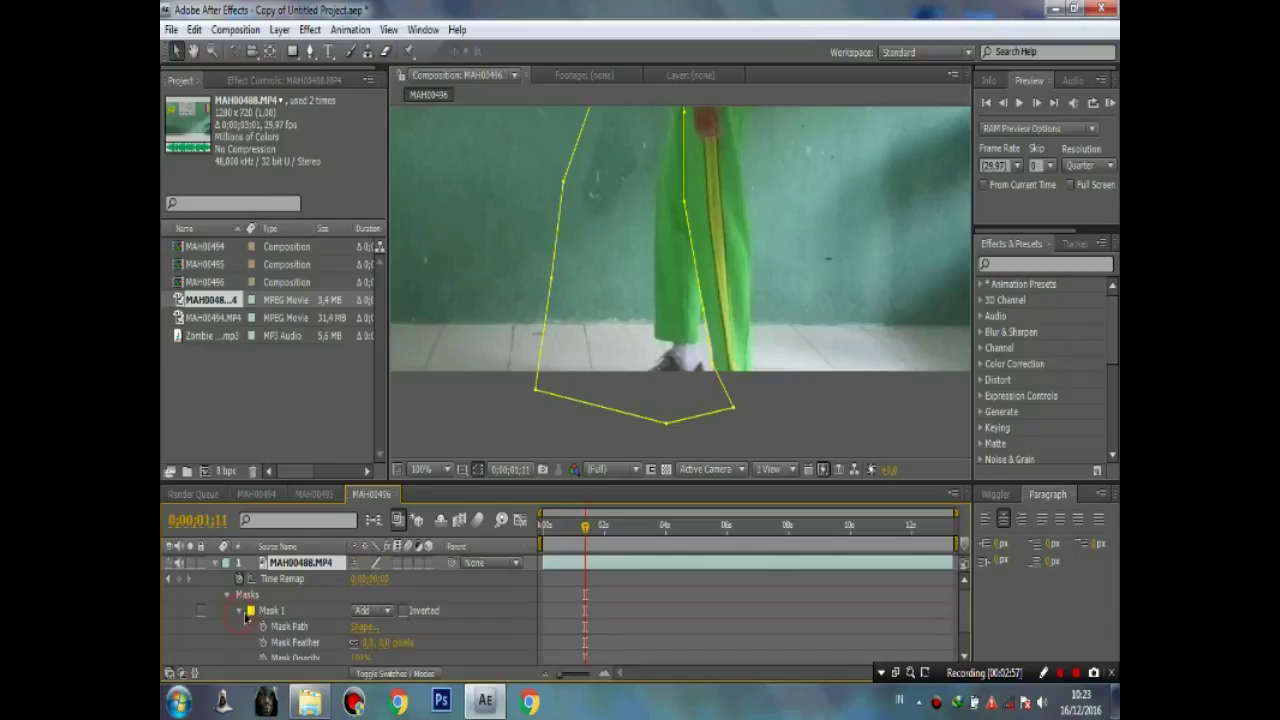
{"action": "scroll", "coordinate": [245, 618], "scroll_direction": "down", "scroll_amount": 1}
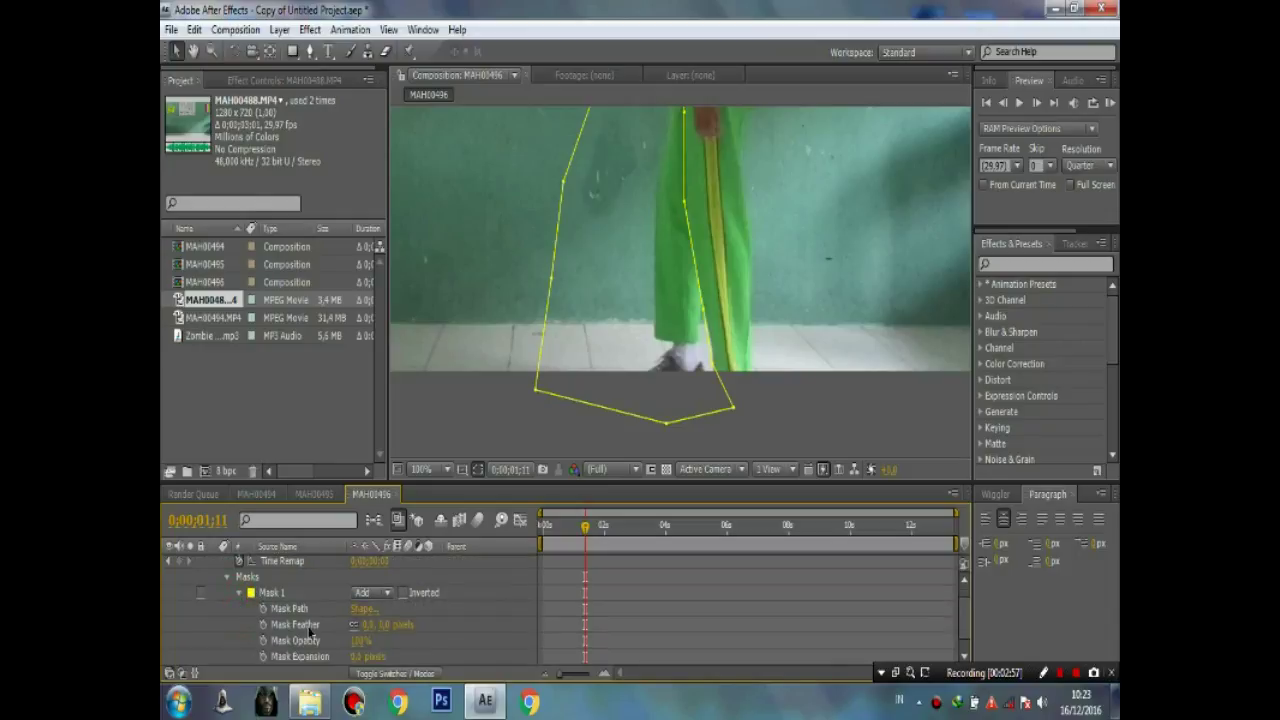
{"action": "left_click", "coordinate": [263, 609]}
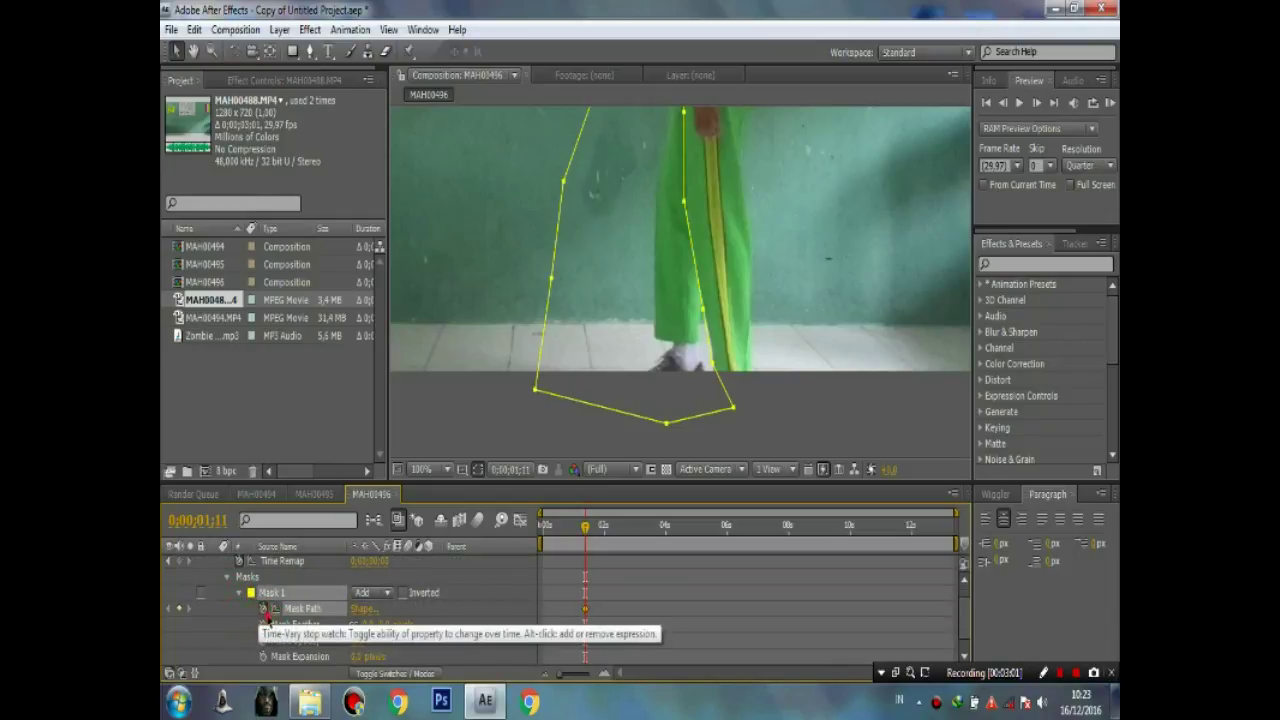
Shift Mask 1 at 0;00;01;26 and again at 0;00;02;12 so it follows the front leg, adding Mask Path keyframes.
{"action": "scroll", "coordinate": [516, 617], "scroll_direction": "up", "scroll_amount": 1}
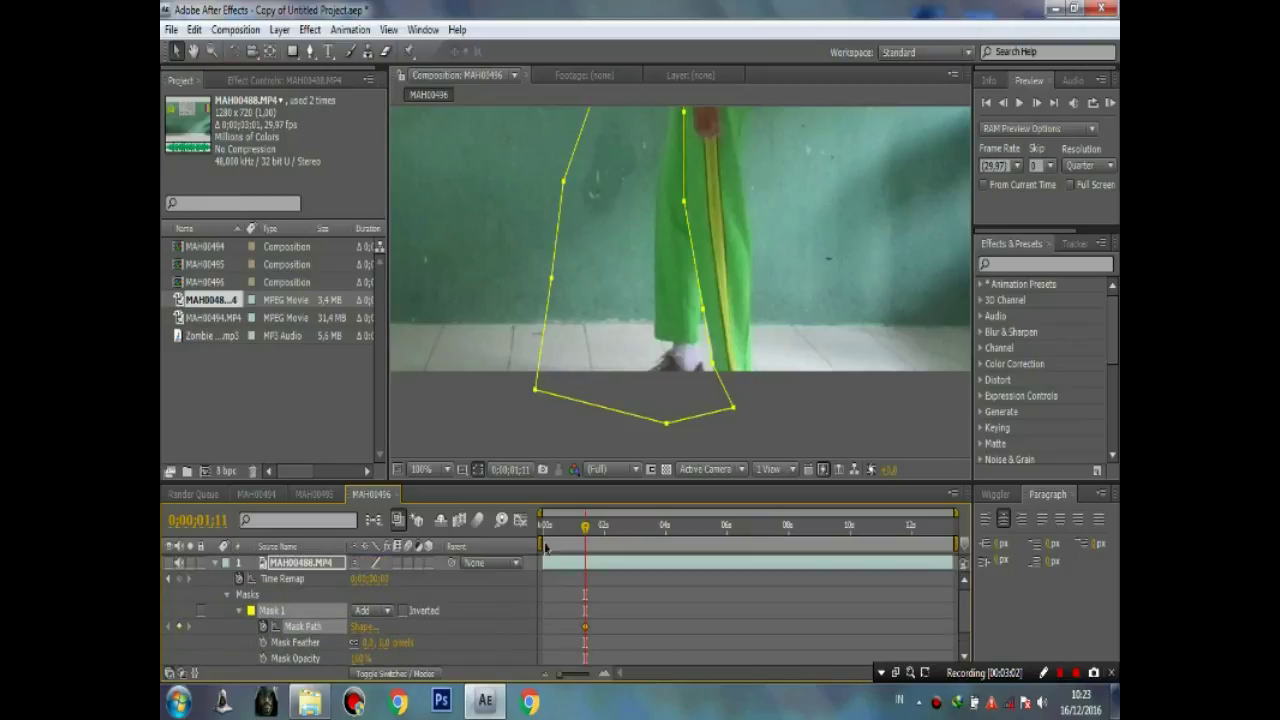
{"action": "left_click_drag", "start_coordinate": [585, 530], "coordinate": [600, 530]}
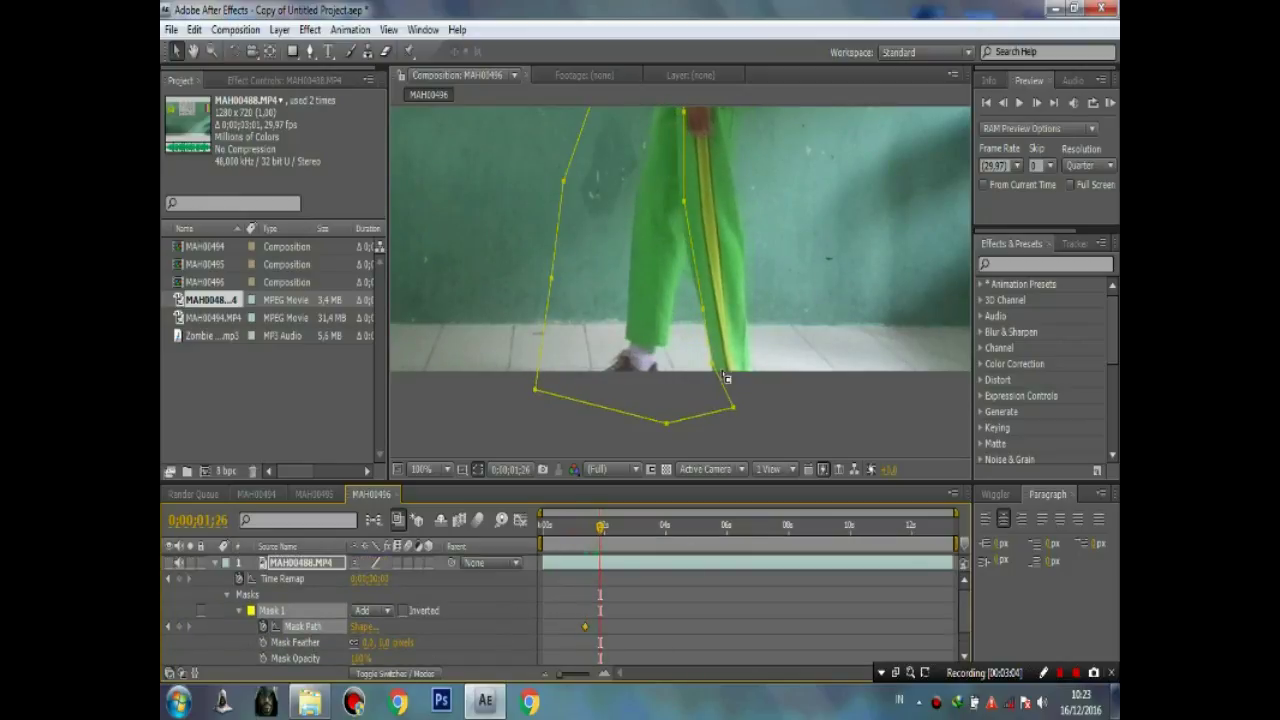
{"action": "left_click_drag", "start_coordinate": [723, 378], "coordinate": [709, 424]}
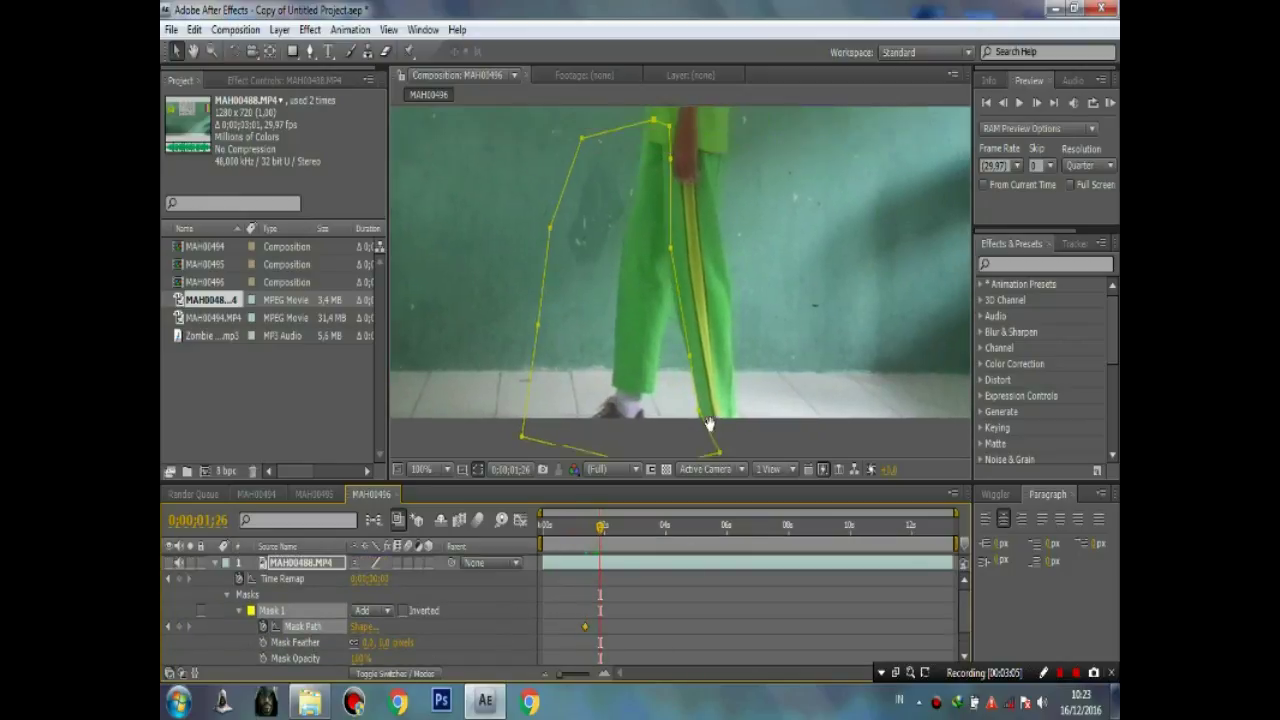
{"action": "left_click", "coordinate": [678, 326]}
{"action": "left_click", "coordinate": [615, 518]}
{"action": "left_click_drag", "start_coordinate": [677, 318], "coordinate": [668, 320]}
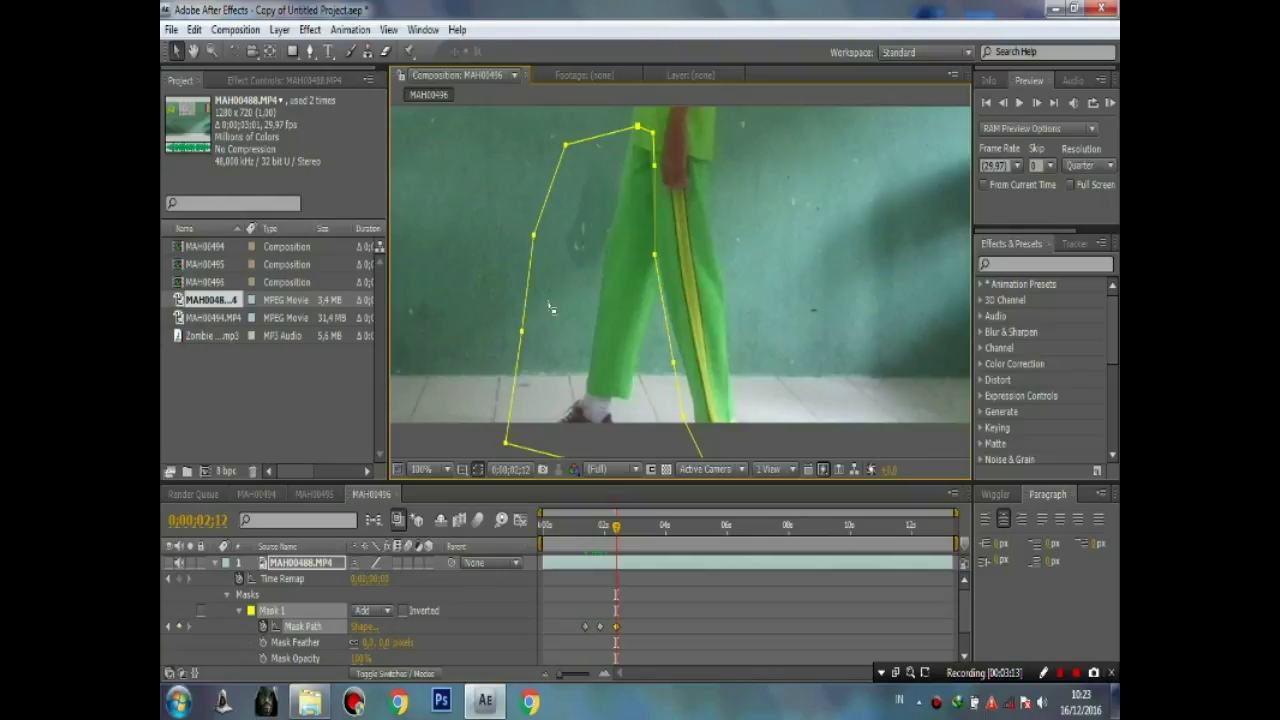
At 0;00;02;12, nudge Mask 1 into place and fit its inner-edge points more closely to the front leg and hip.
{"action": "left_click_drag", "start_coordinate": [663, 299], "coordinate": [666, 298]}
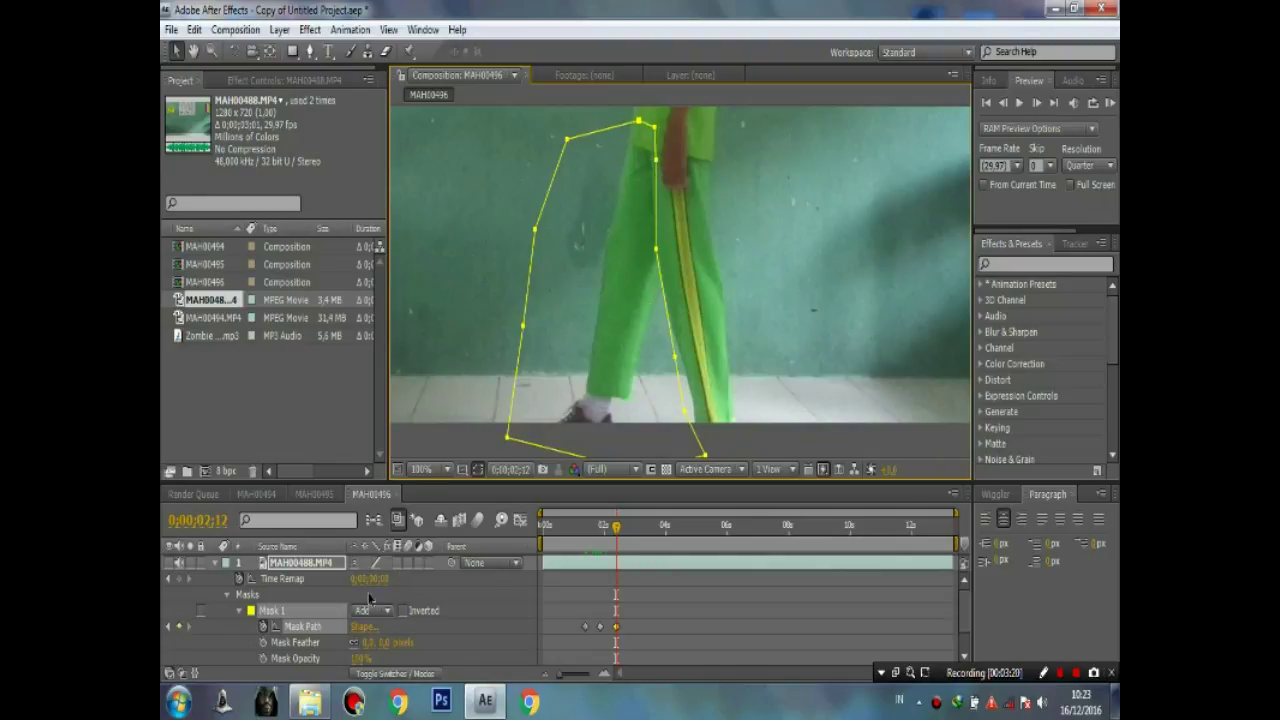
{"action": "left_click", "coordinate": [306, 628]}
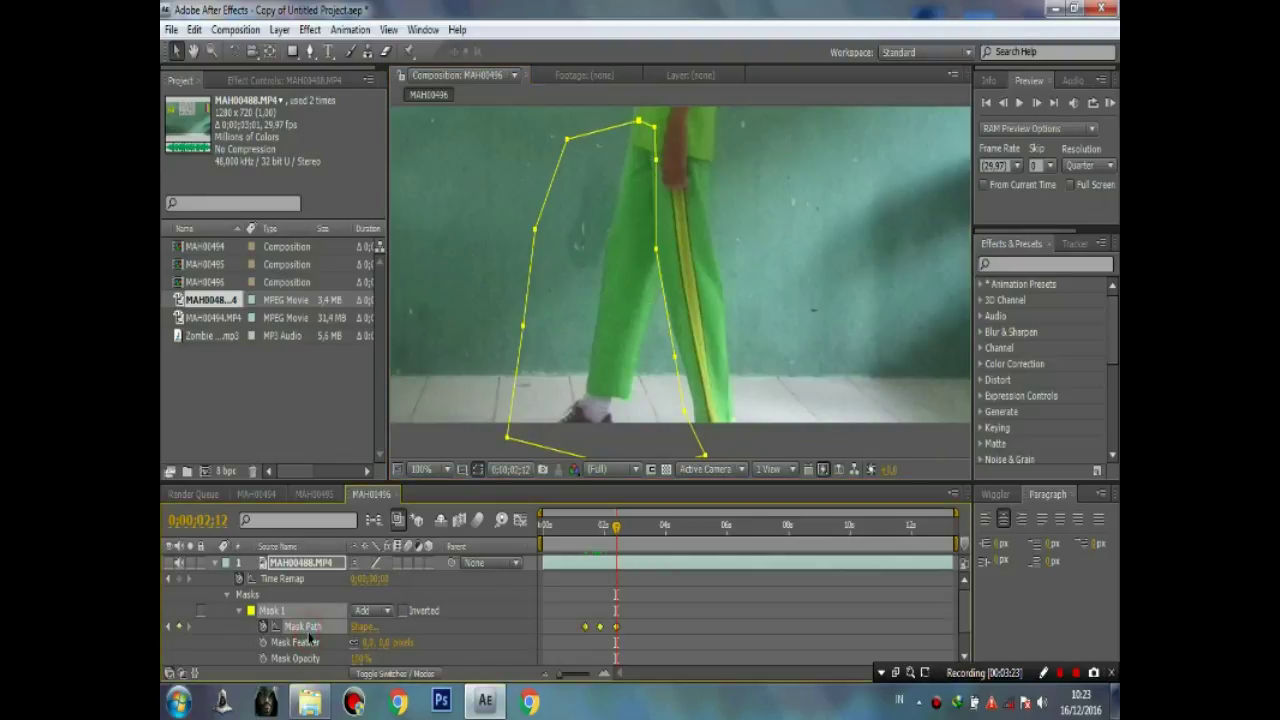
{"action": "left_click", "coordinate": [254, 596]}
{"action": "left_click", "coordinate": [305, 580]}
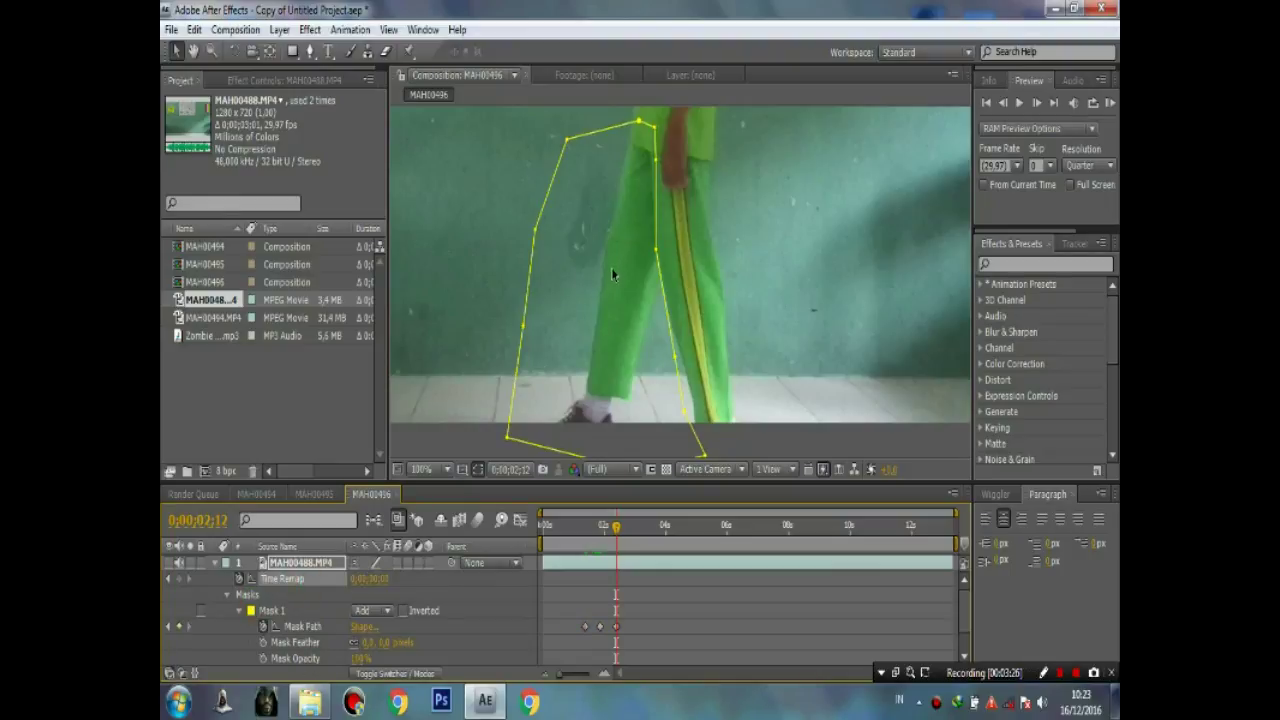
{"action": "left_click", "coordinate": [657, 252]}
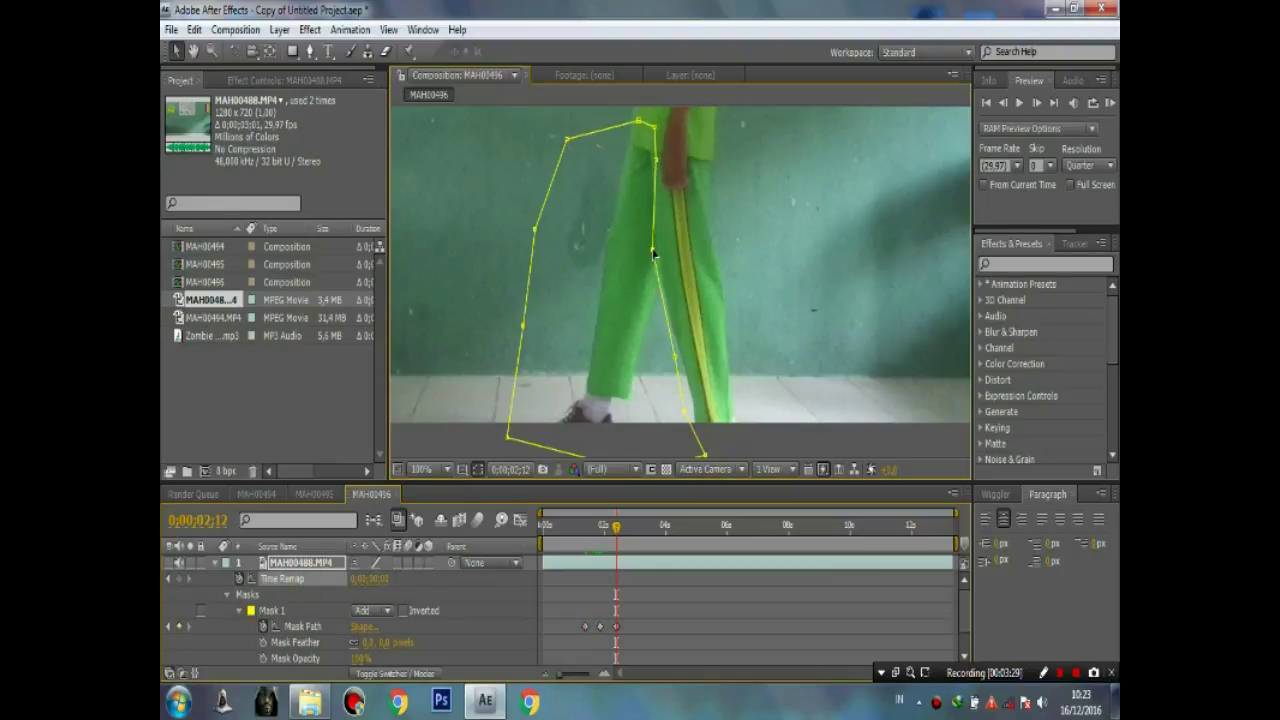
{"action": "left_click_drag", "start_coordinate": [654, 160], "coordinate": [647, 162]}
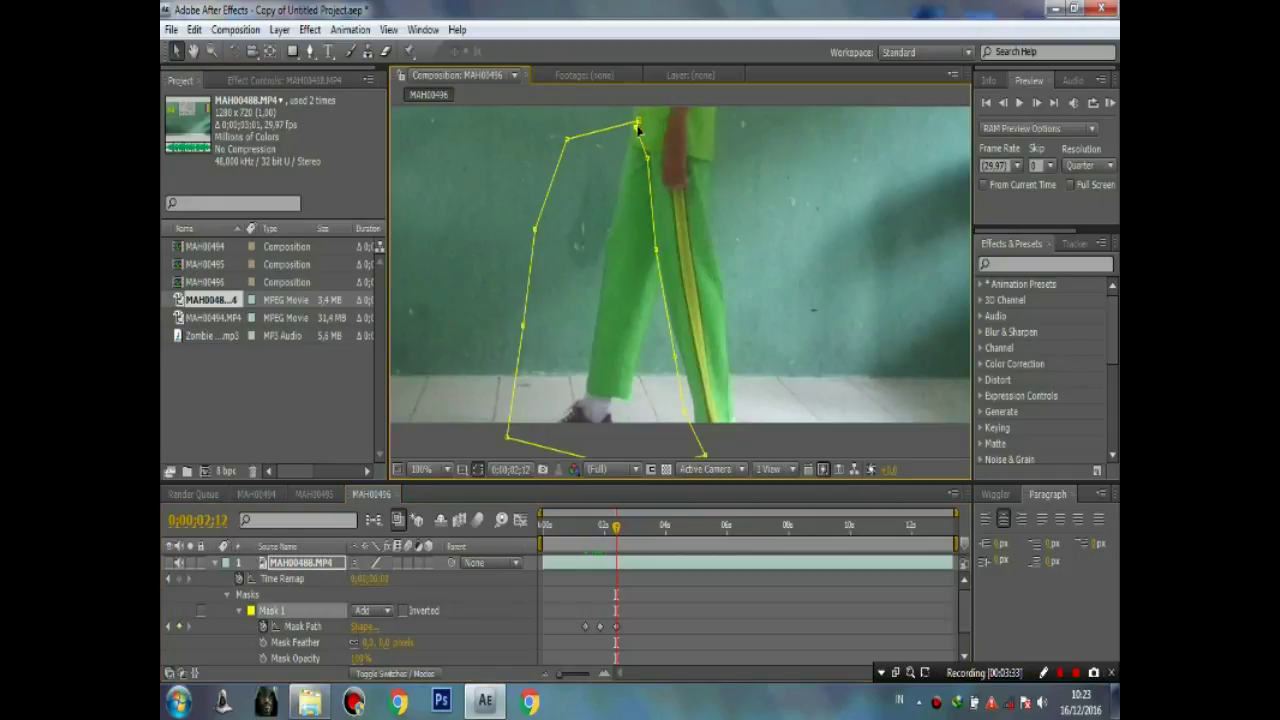
Move Mask 1's top point outward, in front of the walker's hip, at 0;00;02;12.
{"action": "scroll", "coordinate": [638, 125], "scroll_direction": "up", "scroll_amount": 3}
{"action": "left_click_drag", "start_coordinate": [602, 191], "coordinate": [610, 163]}
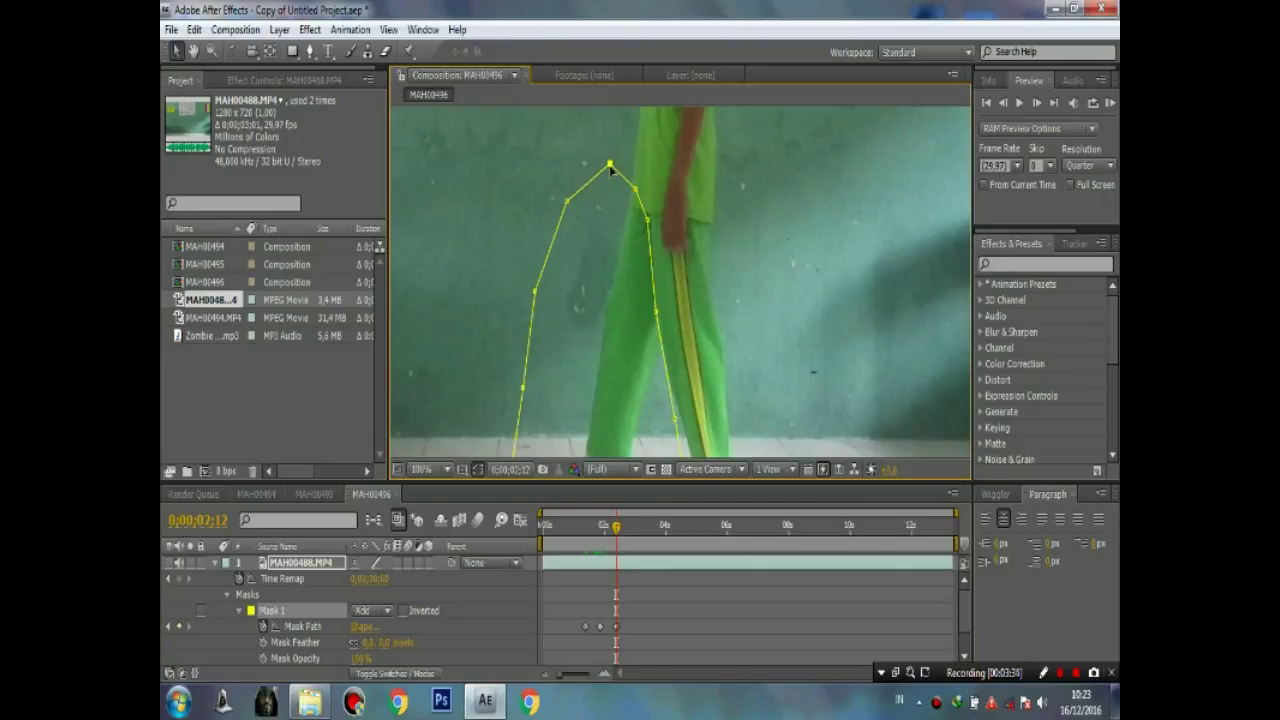
{"action": "scroll", "coordinate": [591, 343], "scroll_direction": "down", "scroll_amount": 4}
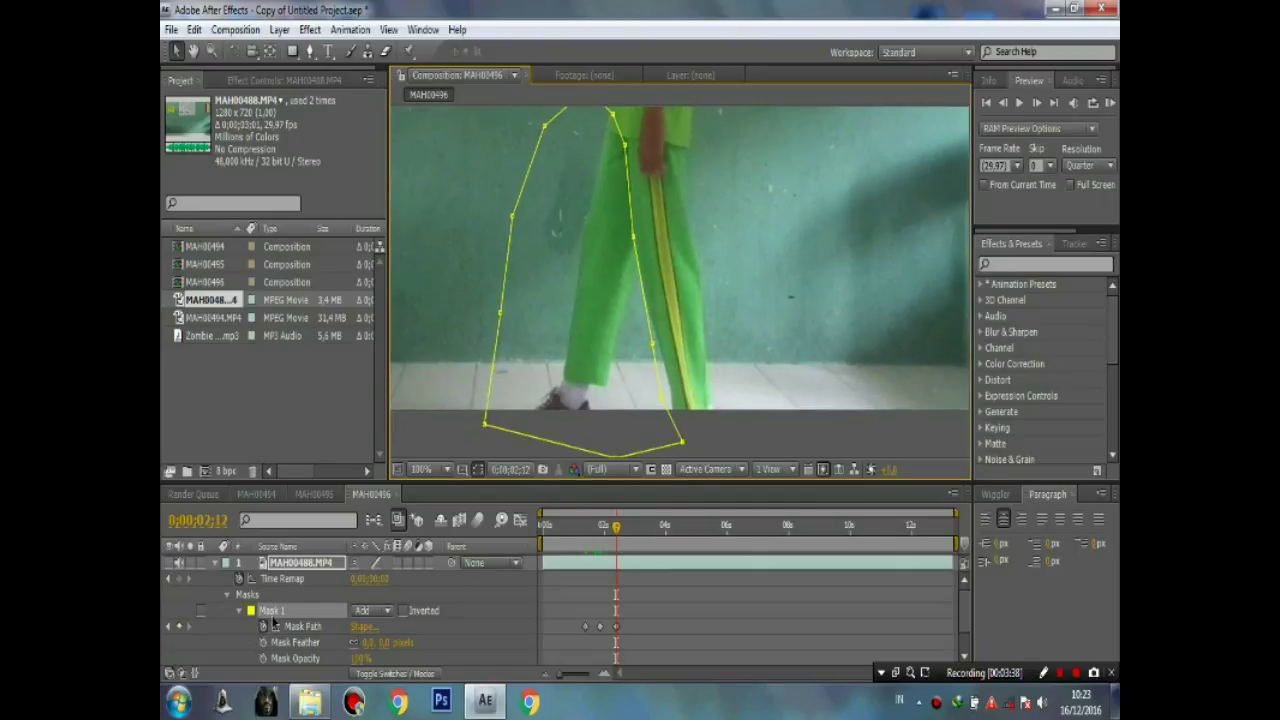
At 0;00;02;21, shift Mask 1 with the front leg, refine its hip points and extend its lower front corner below the frame.
{"action": "left_click_drag", "start_coordinate": [616, 532], "coordinate": [626, 531]}
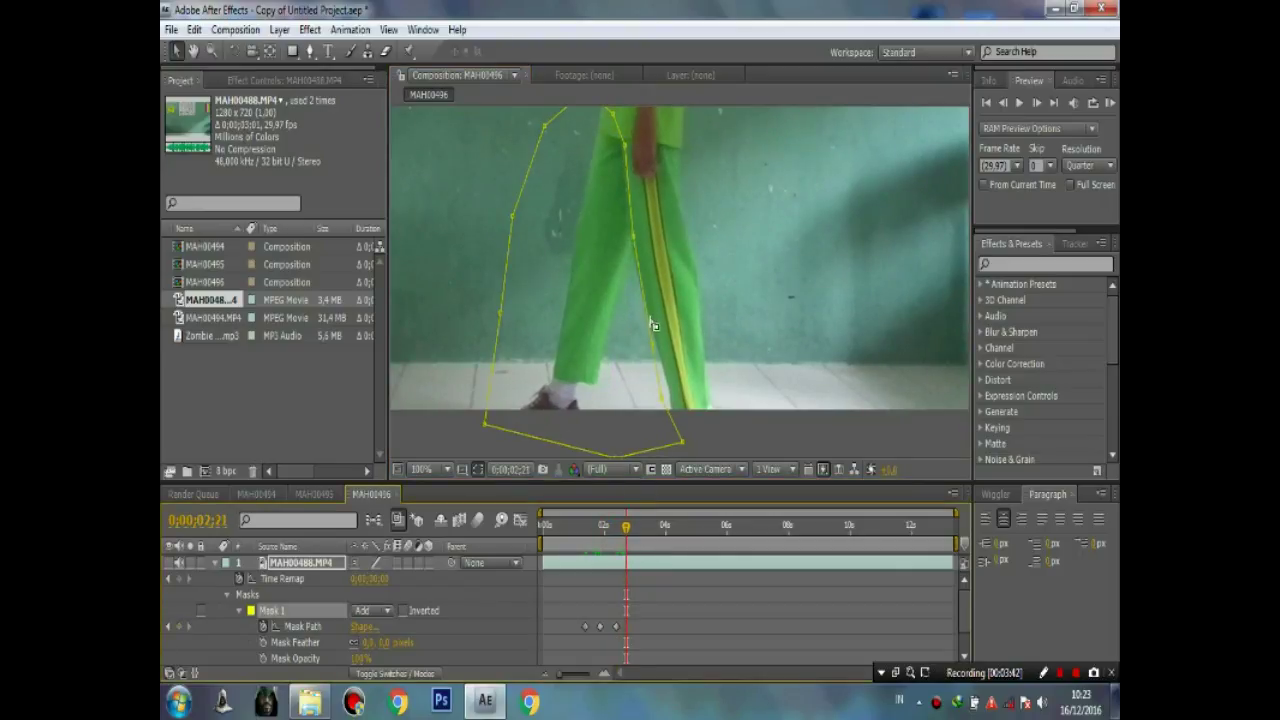
{"action": "left_click_drag", "start_coordinate": [647, 248], "coordinate": [690, 273]}
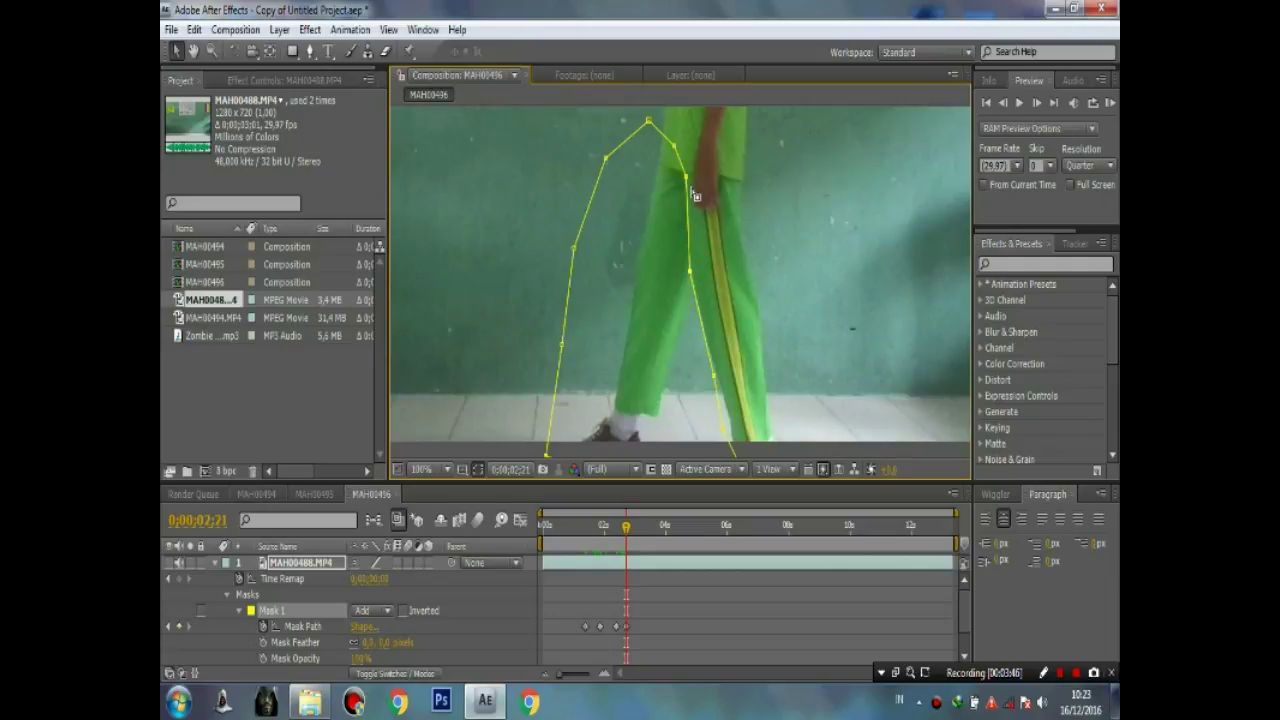
{"action": "left_click_drag", "start_coordinate": [687, 178], "coordinate": [680, 177]}
{"action": "left_click_drag", "start_coordinate": [648, 122], "coordinate": [652, 120]}
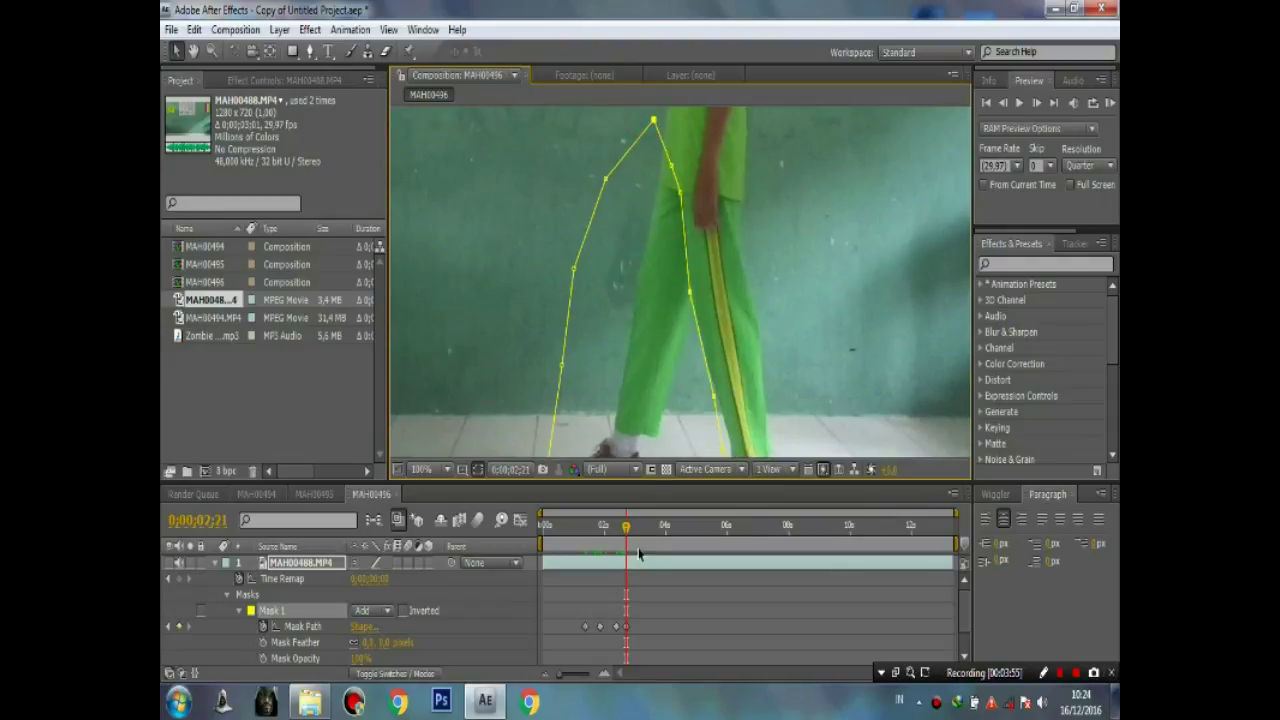
{"action": "scroll", "coordinate": [629, 300], "scroll_direction": "down", "scroll_amount": 3}
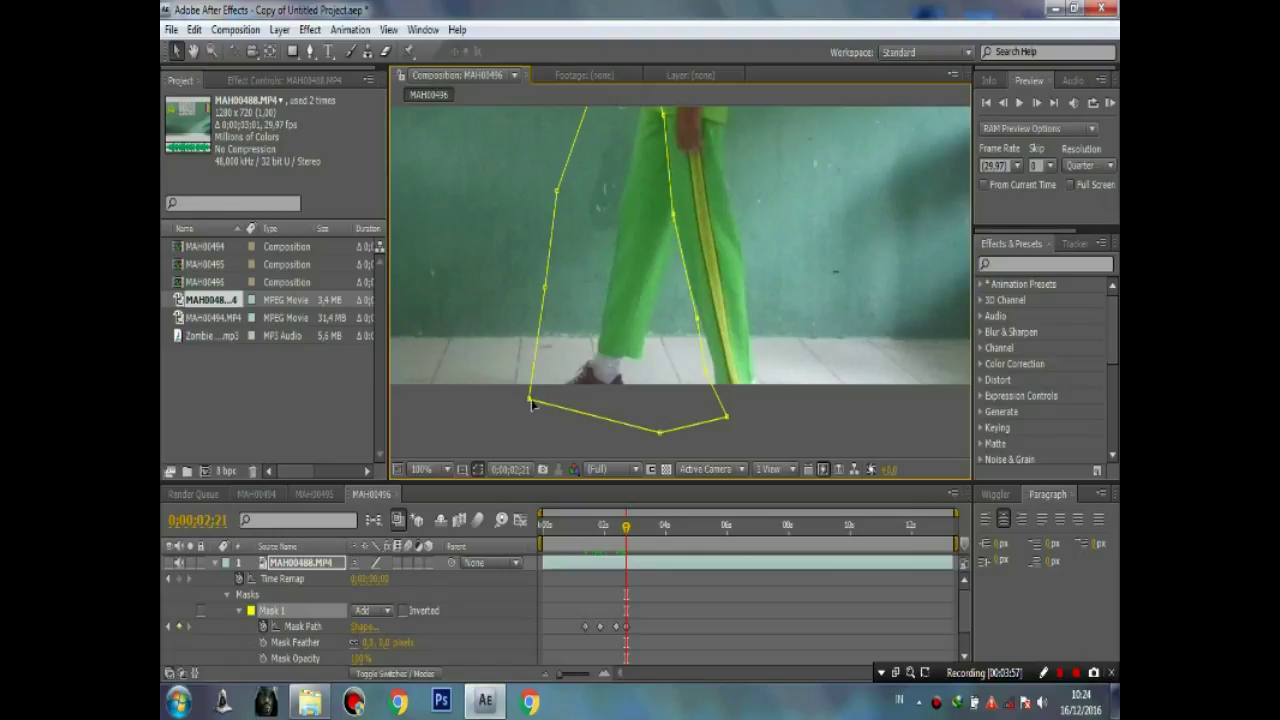
{"action": "left_click_drag", "start_coordinate": [528, 402], "coordinate": [502, 437]}
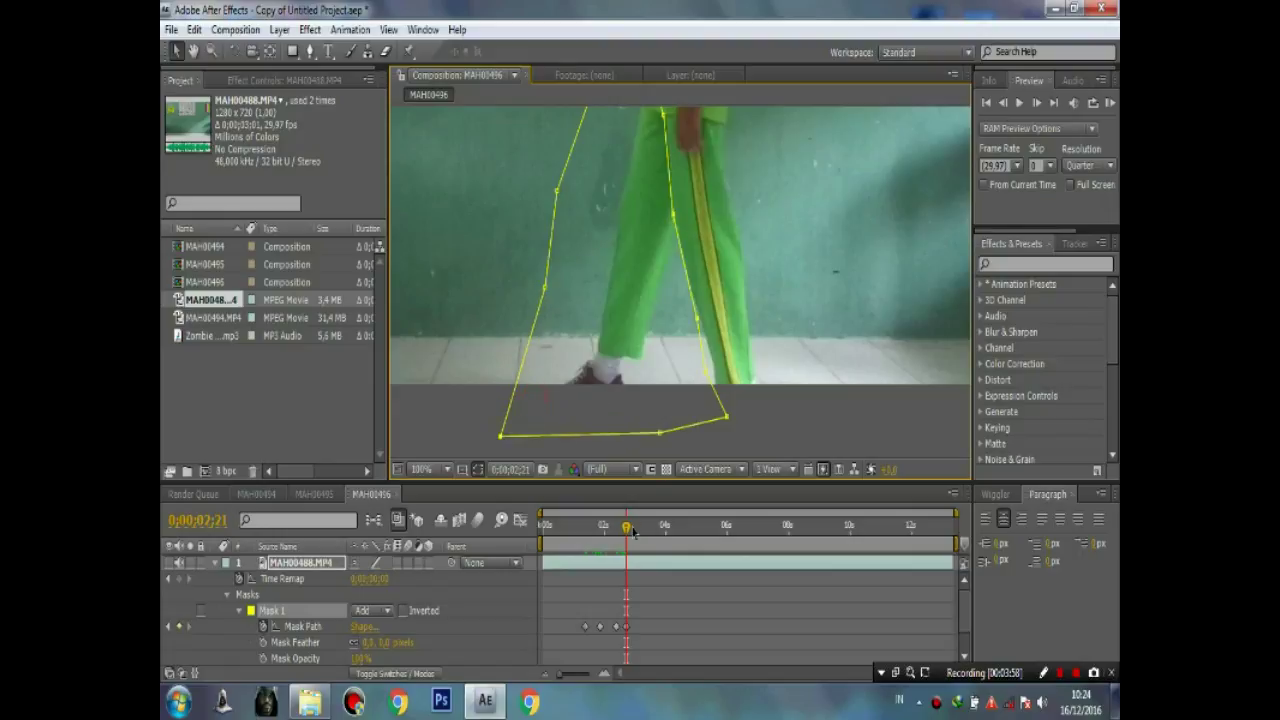
At 0;00;03;06, fit Mask 1's inner edge between the legs and pull its lower points toward the front foot.
{"action": "left_click_drag", "start_coordinate": [626, 533], "coordinate": [641, 530]}
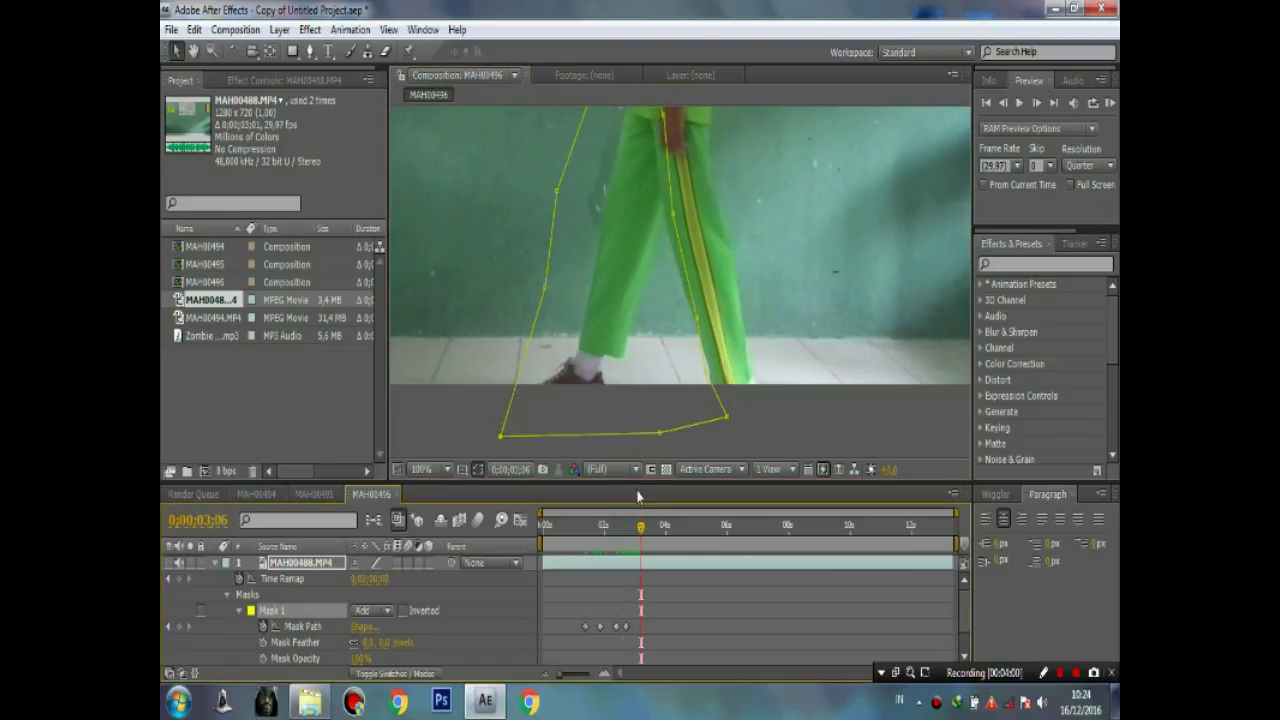
{"action": "left_click_drag", "start_coordinate": [673, 219], "coordinate": [661, 216]}
{"action": "mouse_move", "coordinate": [698, 322]}
{"action": "left_mouse_down"}
{"action": "mouse_move", "coordinate": [677, 320]}
{"action": "mouse_move", "coordinate": [674, 343]}
{"action": "mouse_move", "coordinate": [687, 343]}
{"action": "left_mouse_up"}
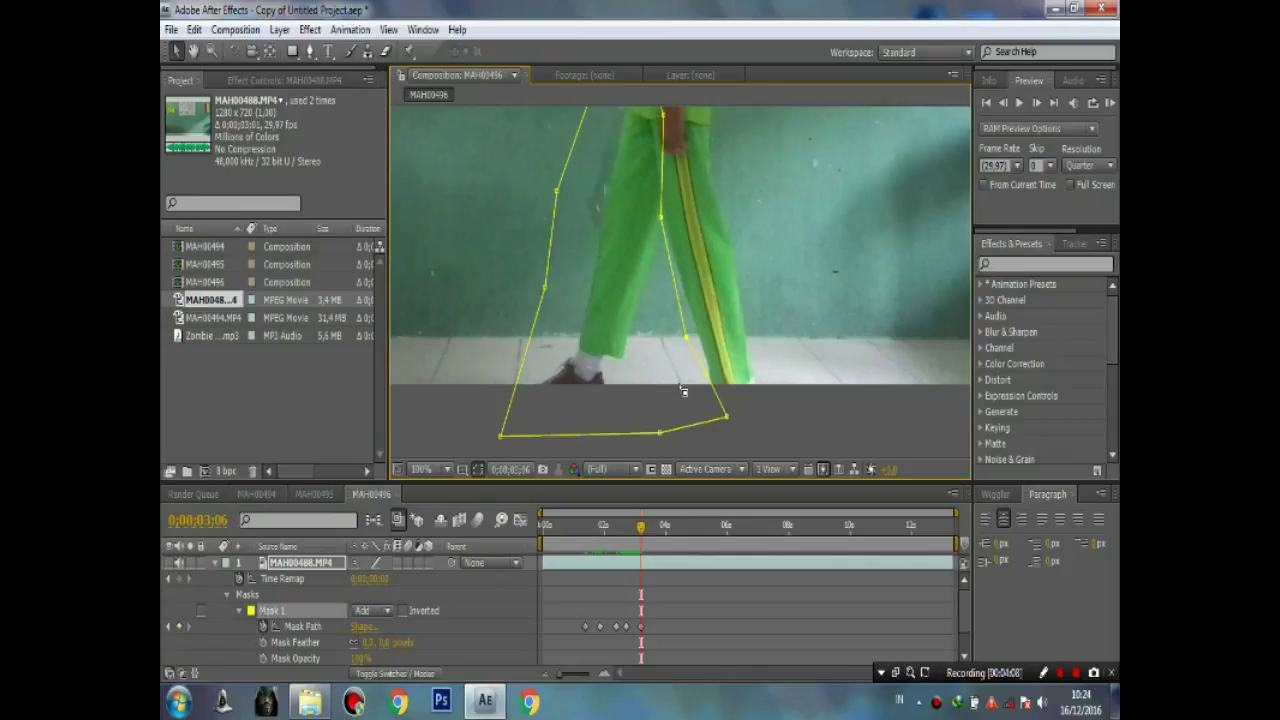
{"action": "left_click_drag", "start_coordinate": [686, 338], "coordinate": [675, 338]}
{"action": "left_click_drag", "start_coordinate": [726, 416], "coordinate": [669, 438]}
{"action": "left_click_drag", "start_coordinate": [587, 436], "coordinate": [587, 446]}
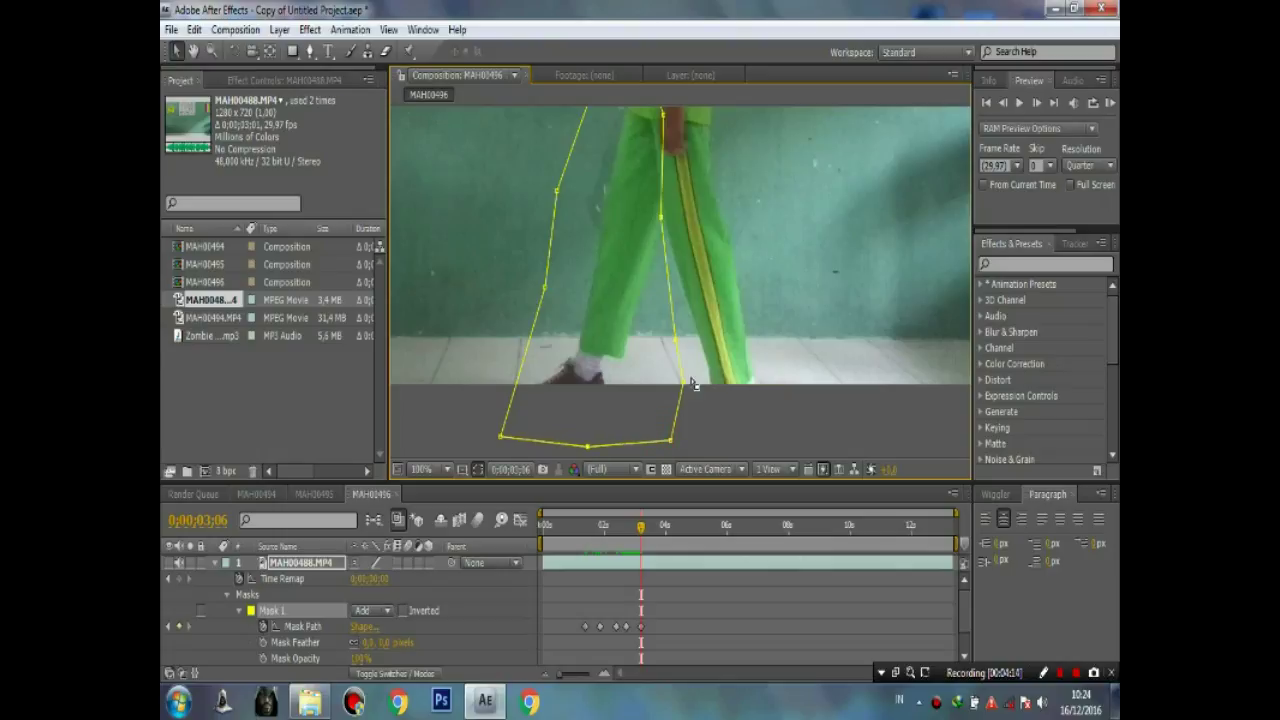
{"action": "left_click_drag", "start_coordinate": [684, 385], "coordinate": [659, 391]}
Refine Mask 1's upper inner-edge and top points around the hip and thigh at 0;00;03;06.
{"action": "scroll", "coordinate": [676, 347], "scroll_direction": "up", "scroll_amount": 3}
{"action": "left_click_drag", "start_coordinate": [664, 245], "coordinate": [653, 243]}
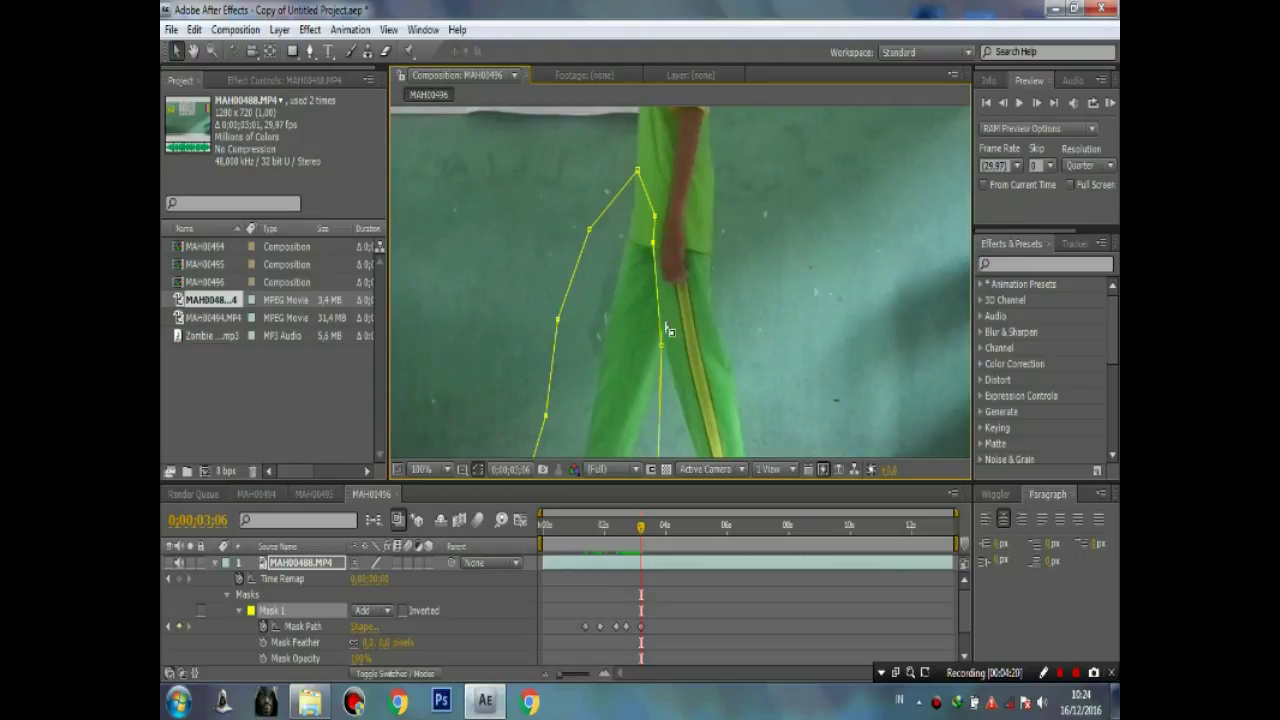
{"action": "left_click_drag", "start_coordinate": [663, 352], "coordinate": [667, 353]}
{"action": "left_click_drag", "start_coordinate": [653, 242], "coordinate": [648, 242]}
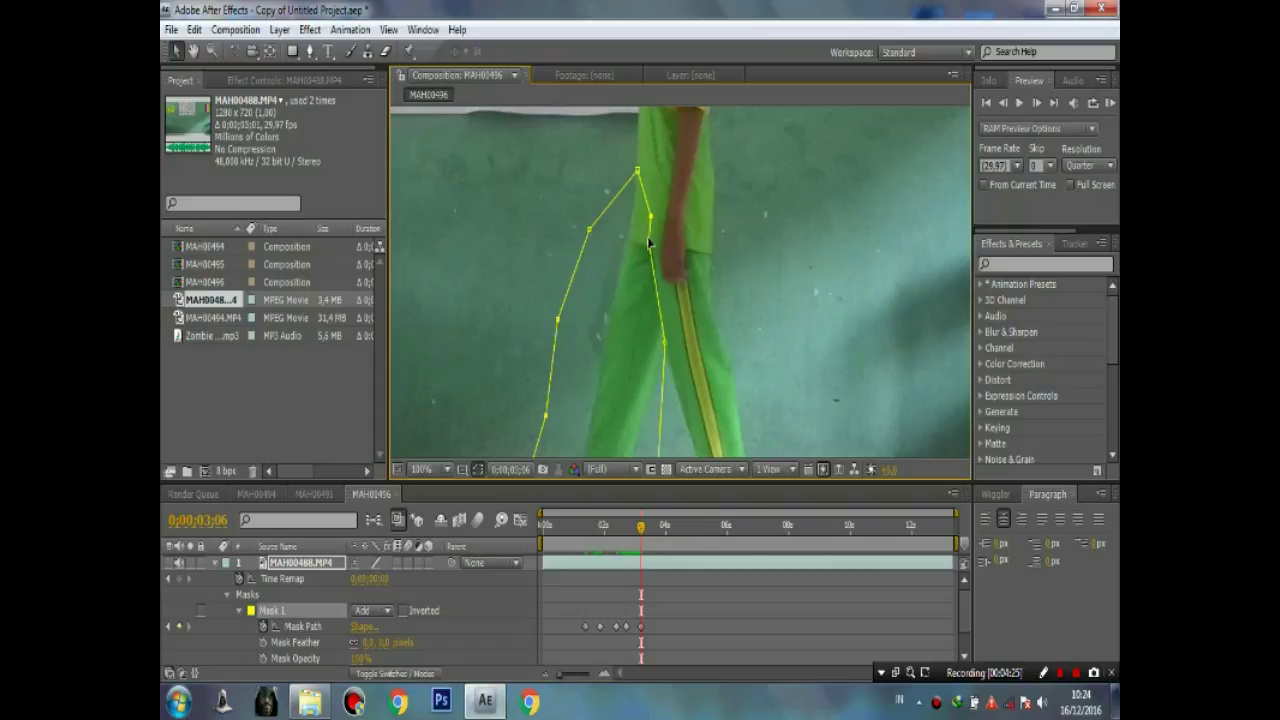
{"action": "left_click_drag", "start_coordinate": [640, 176], "coordinate": [618, 167]}
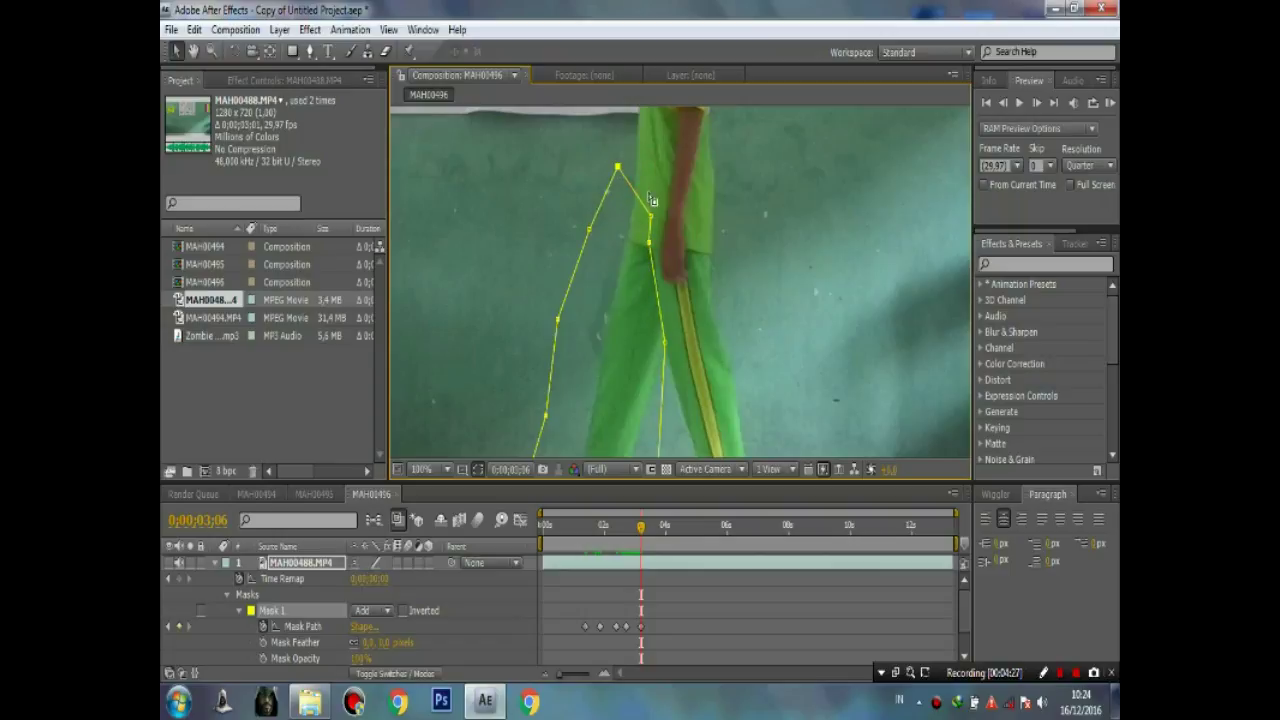
{"action": "left_click_drag", "start_coordinate": [650, 215], "coordinate": [637, 221]}
At 0;00;03;15, readjust Mask 1's inner-edge points along the walker's hip and front thigh.
{"action": "left_click_drag", "start_coordinate": [718, 330], "coordinate": [730, 276]}
{"action": "left_click_drag", "start_coordinate": [642, 527], "coordinate": [650, 527]}
{"action": "left_click_drag", "start_coordinate": [676, 284], "coordinate": [669, 265]}
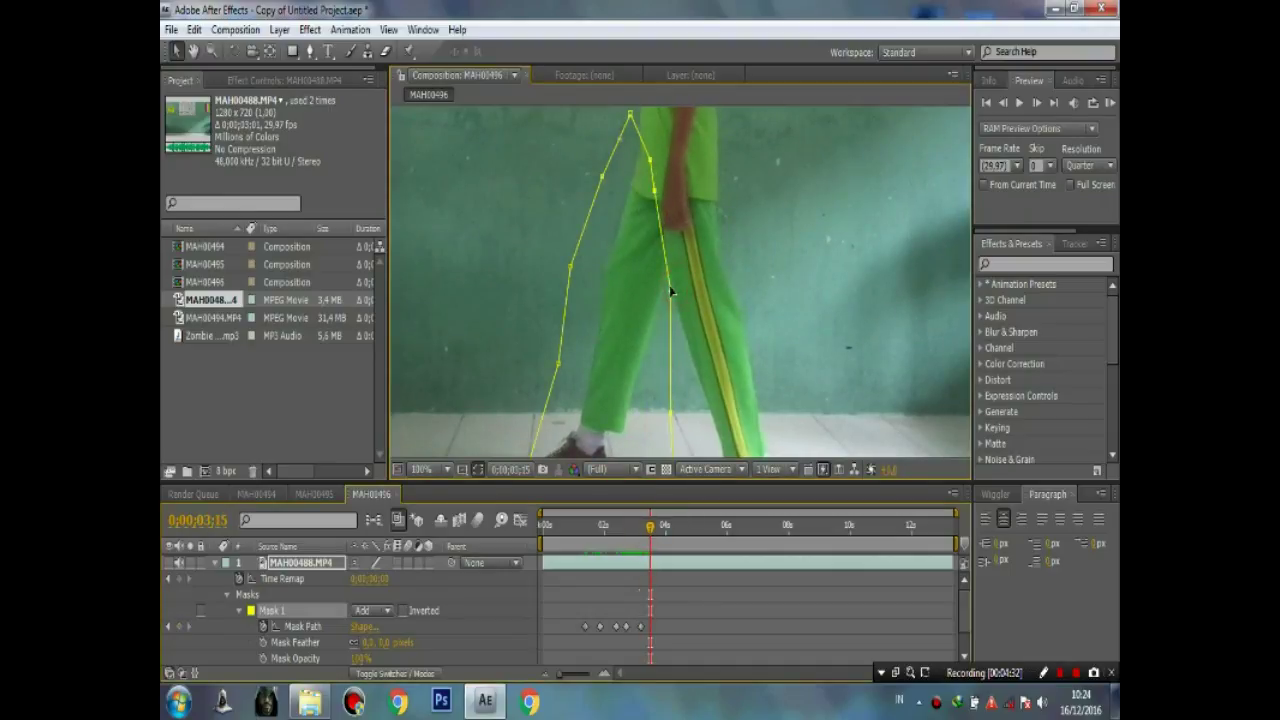
{"action": "left_click_drag", "start_coordinate": [649, 166], "coordinate": [642, 161]}
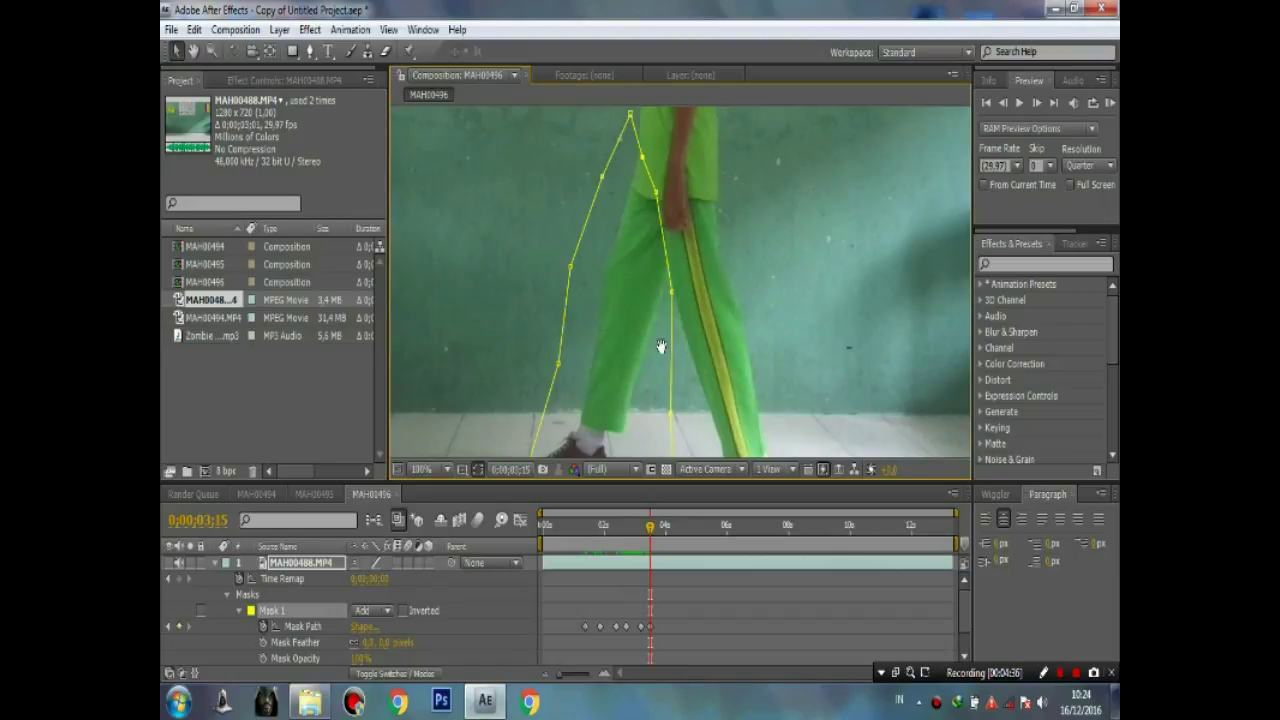
Move Mask 1's outer and top points farther in front of the walker at 0;00;03;15.
{"action": "scroll", "coordinate": [660, 345], "scroll_direction": "down", "scroll_amount": 2}
{"action": "left_click_drag", "start_coordinate": [623, 316], "coordinate": [587, 297]}
{"action": "scroll", "coordinate": [600, 308], "scroll_direction": "up", "scroll_amount": 2}
{"action": "scroll", "coordinate": [614, 318], "scroll_direction": "down", "scroll_amount": 1}
{"action": "left_click_drag", "start_coordinate": [642, 223], "coordinate": [602, 213]}
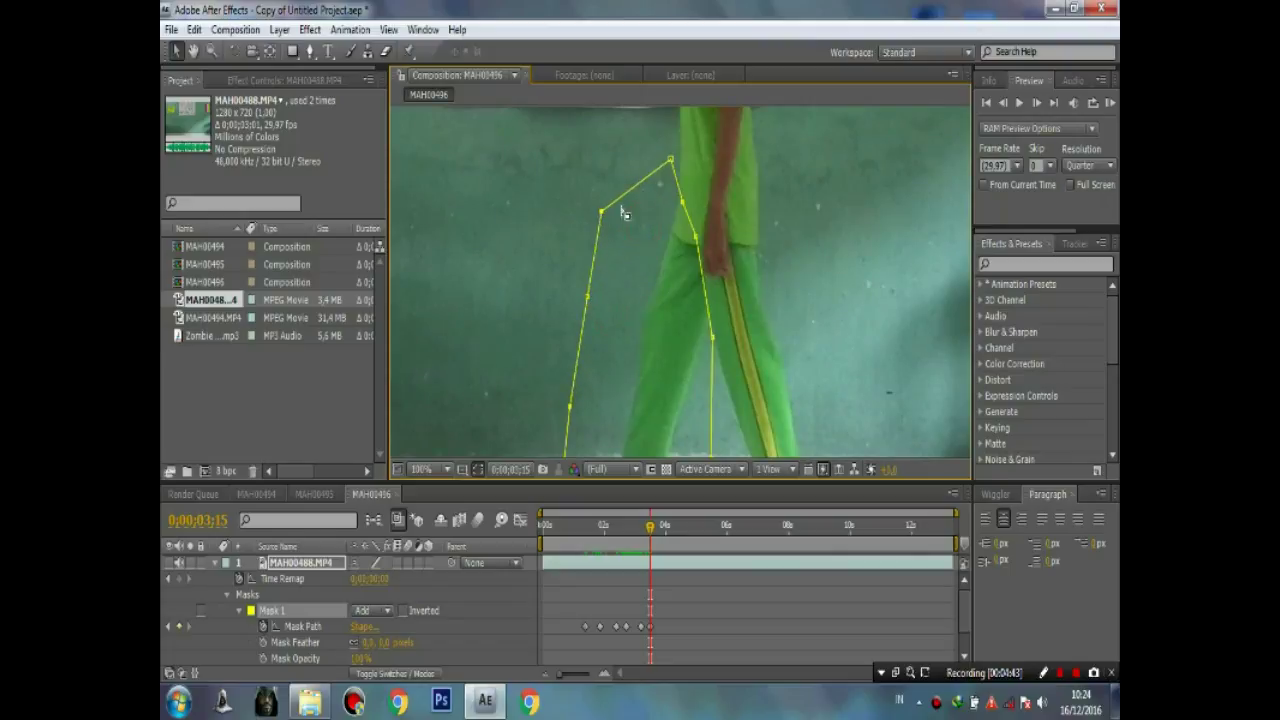
{"action": "left_click_drag", "start_coordinate": [671, 163], "coordinate": [631, 168]}
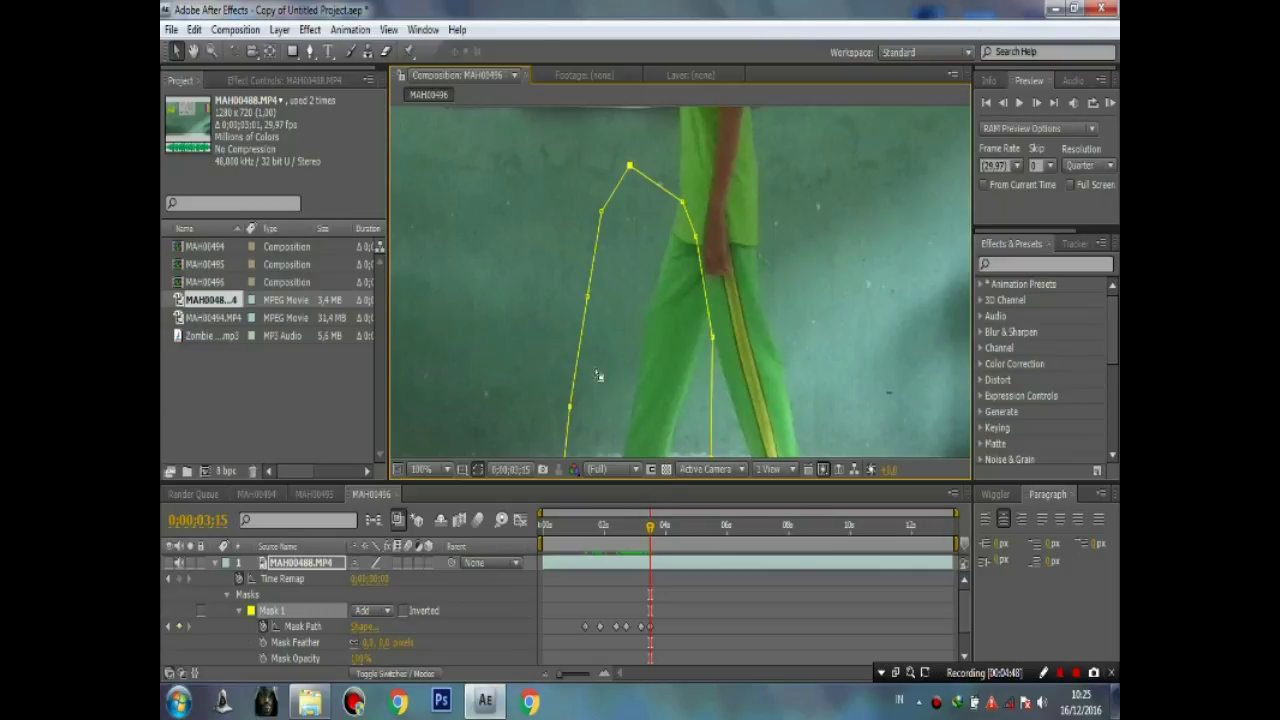
{"action": "left_click", "coordinate": [1060, 672]}
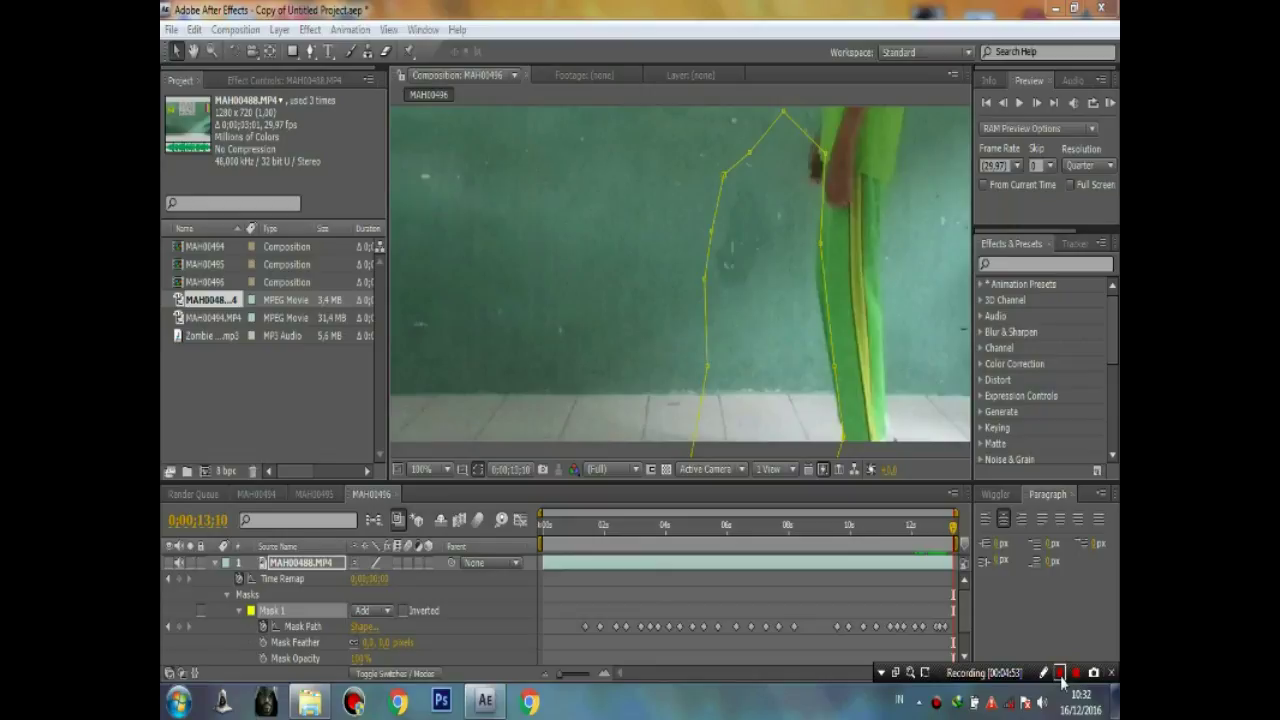
Review the mask animation from the start of the composition to 0;00;13;10, checking that it keeps covering the front leg.
{"action": "key", "text": "space"}
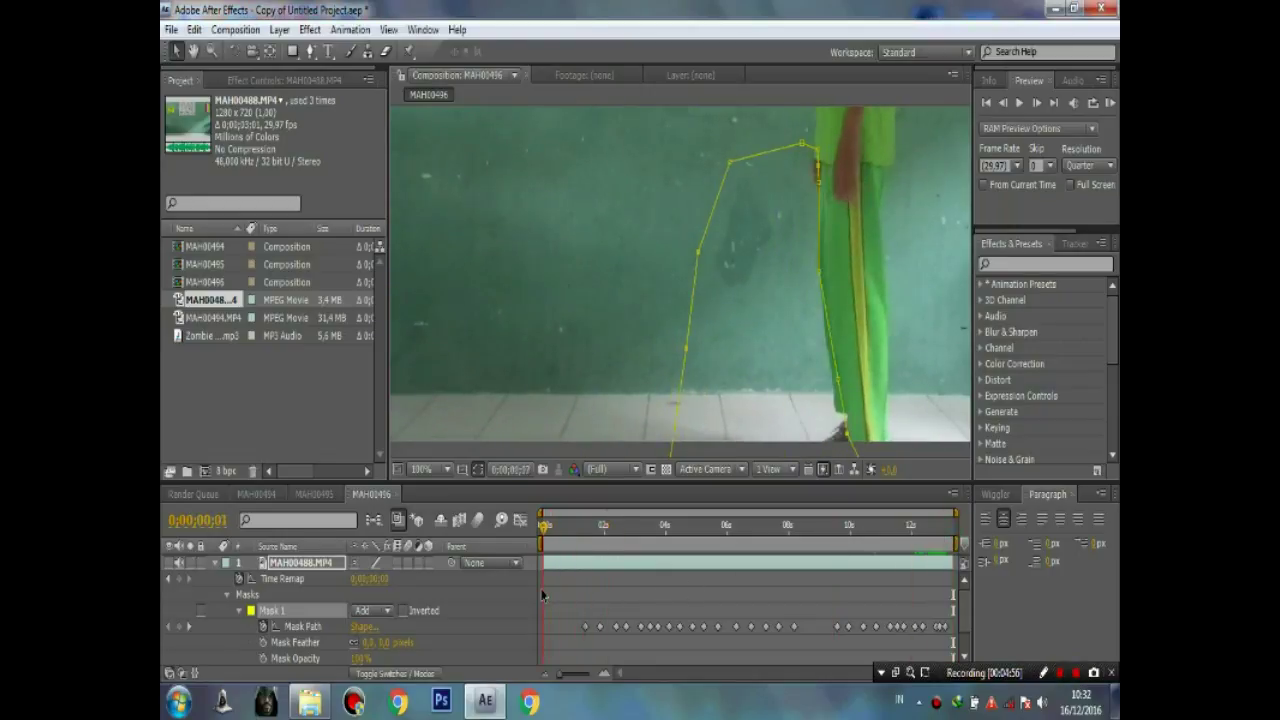
{"action": "key", "text": "space"}
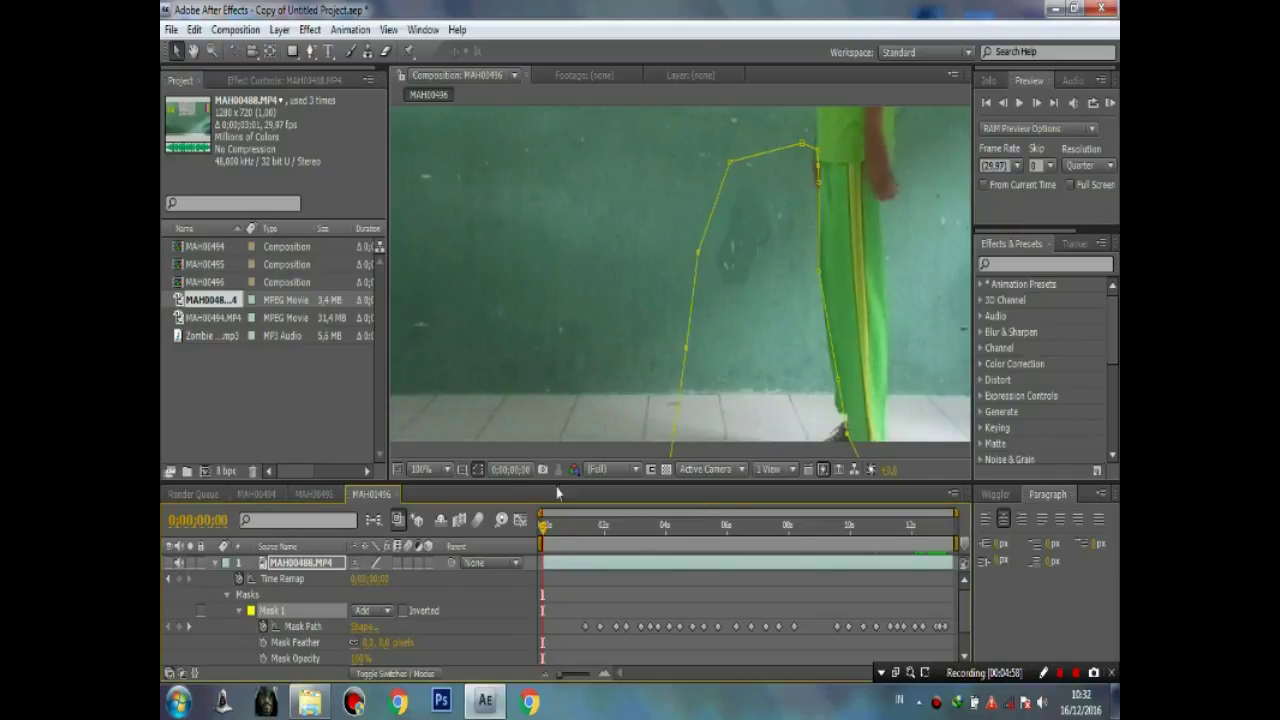
{"action": "left_click_drag", "start_coordinate": [543, 527], "coordinate": [760, 558]}
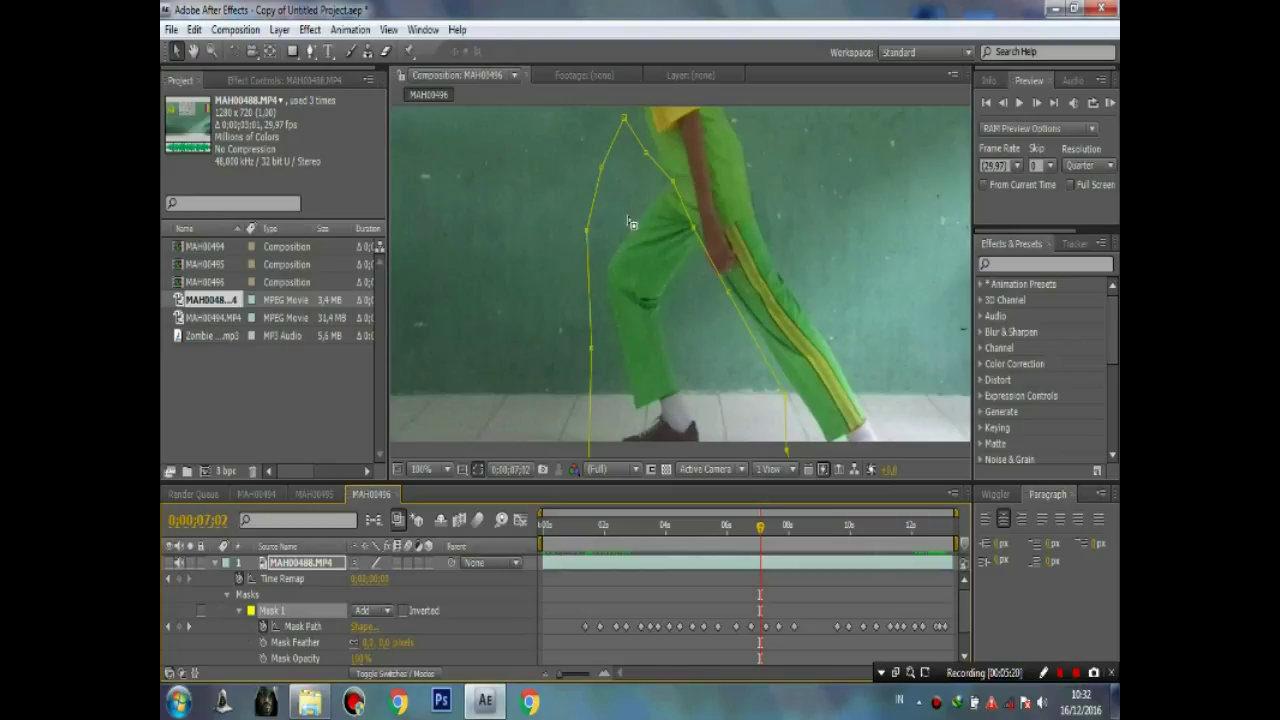
{"action": "left_click_drag", "start_coordinate": [760, 533], "coordinate": [968, 540]}
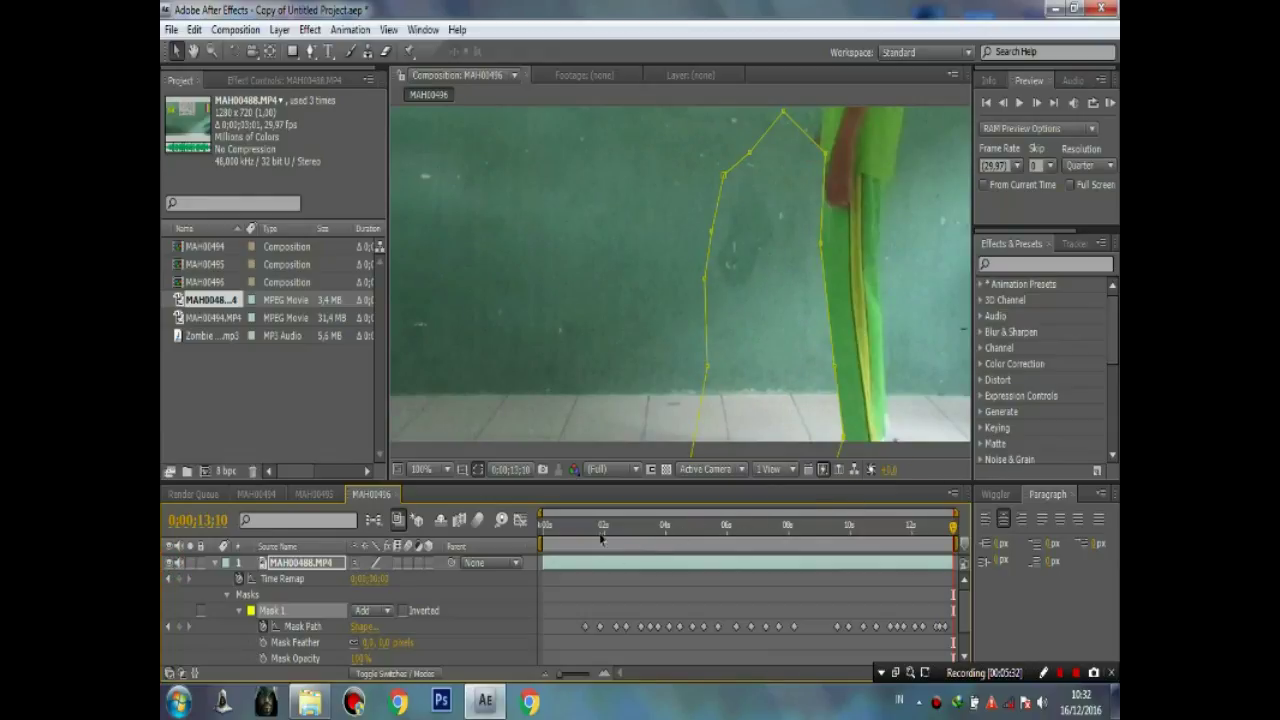
{"action": "key", "text": "Home"}
{"action": "left_click_drag", "start_coordinate": [543, 545], "coordinate": [670, 568]}
{"action": "key", "text": "space"}
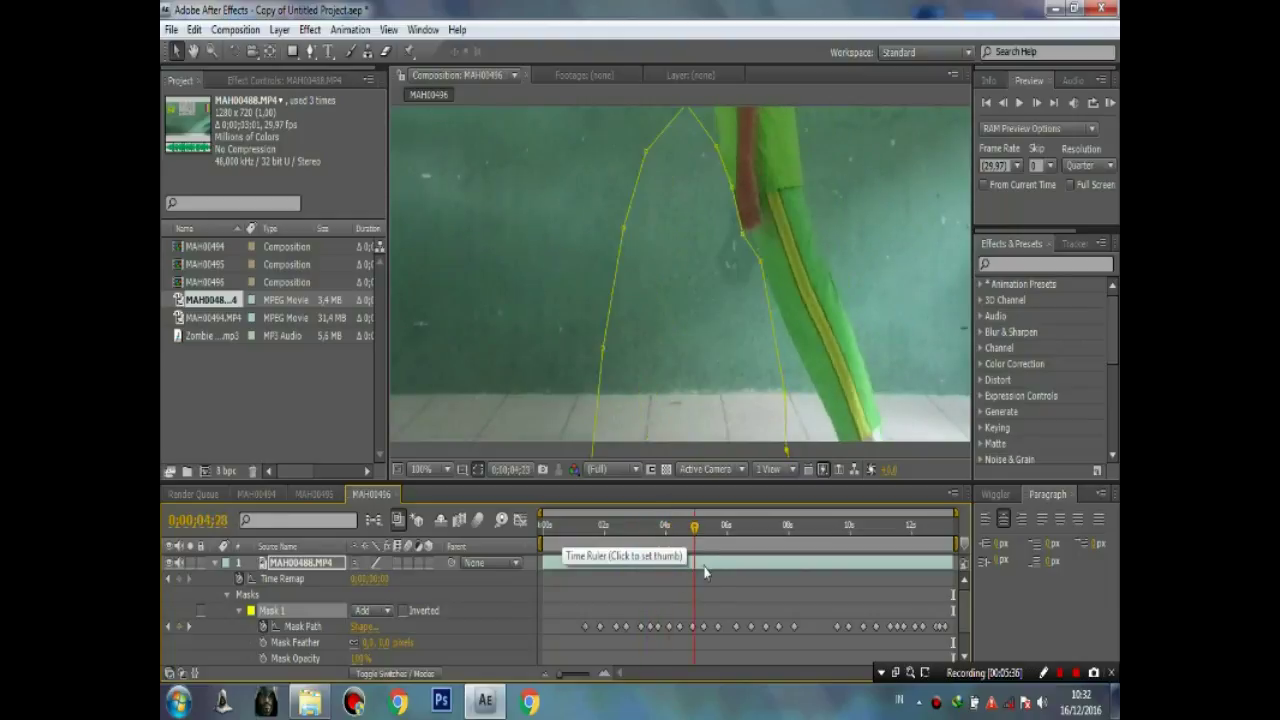
{"action": "left_click", "coordinate": [686, 567]}
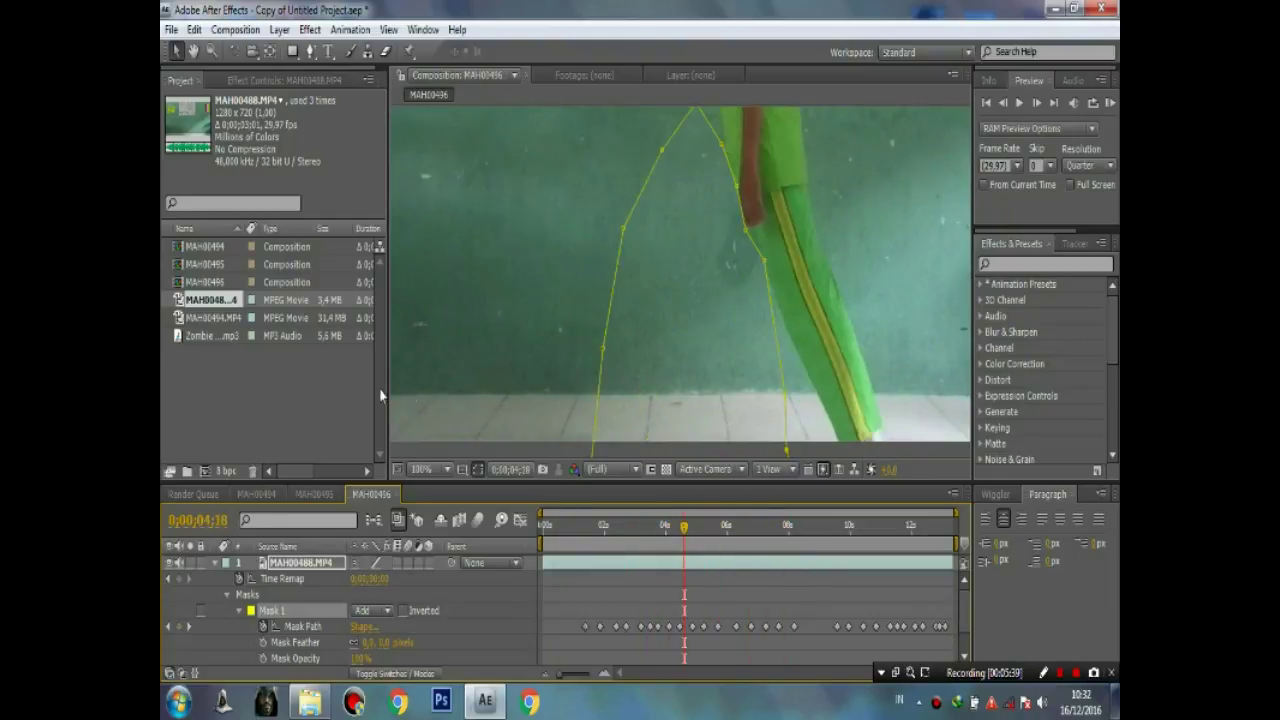
Fit the full frame in the composition view, deselect the layer, and review the masked walk up to 0;00;07;17.
{"action": "scroll", "coordinate": [470, 432], "scroll_direction": "down", "scroll_amount": 2}
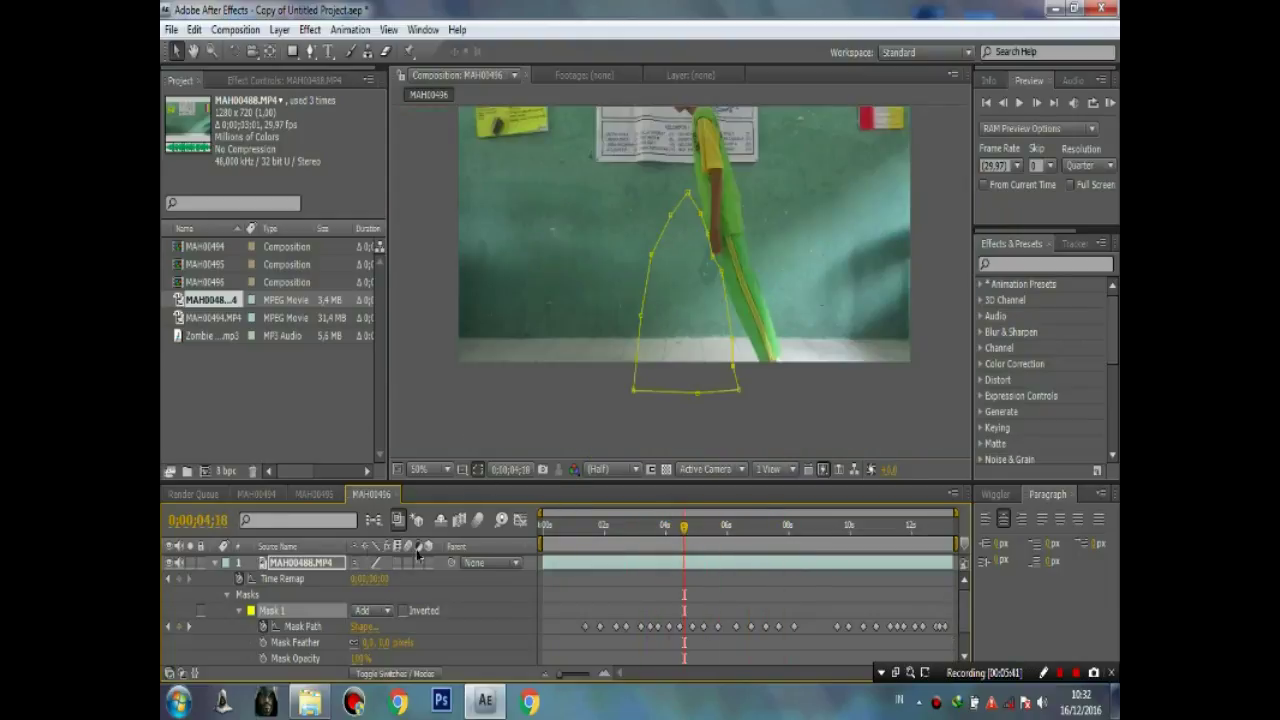
{"action": "left_click", "coordinate": [438, 470]}
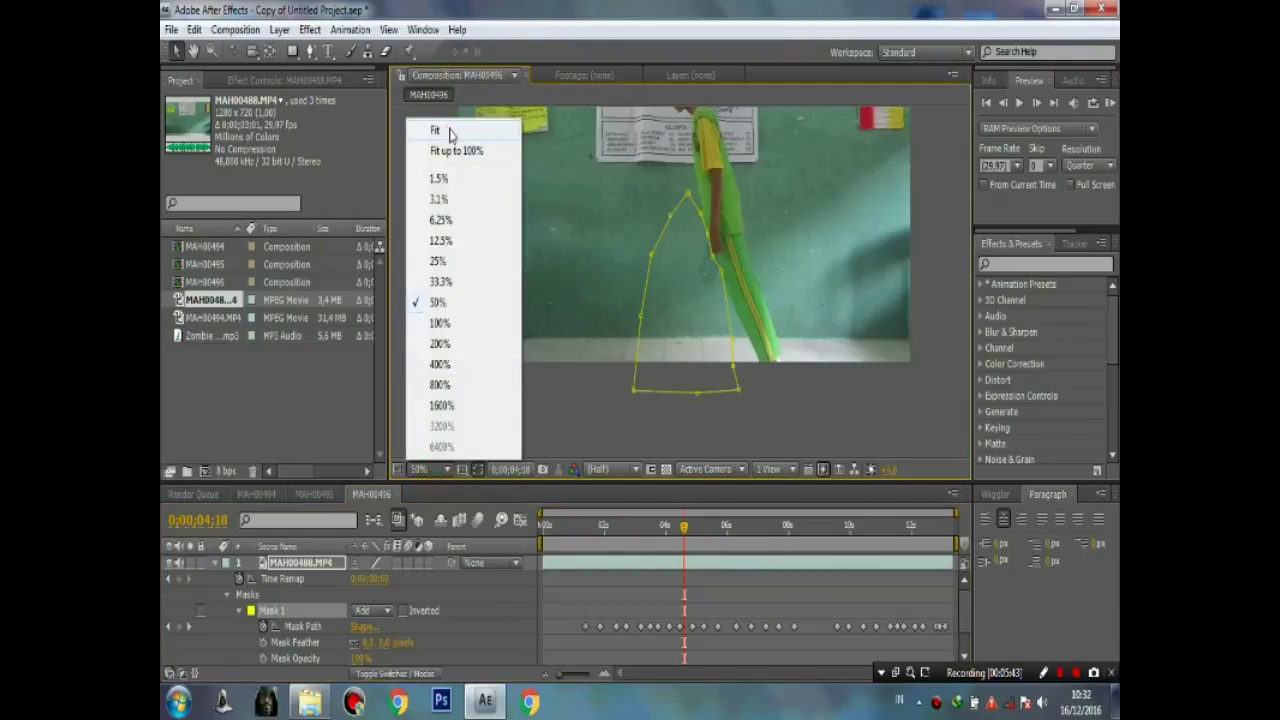
{"action": "left_click", "coordinate": [449, 133]}
{"action": "left_click", "coordinate": [406, 355]}
{"action": "left_click", "coordinate": [406, 355]}
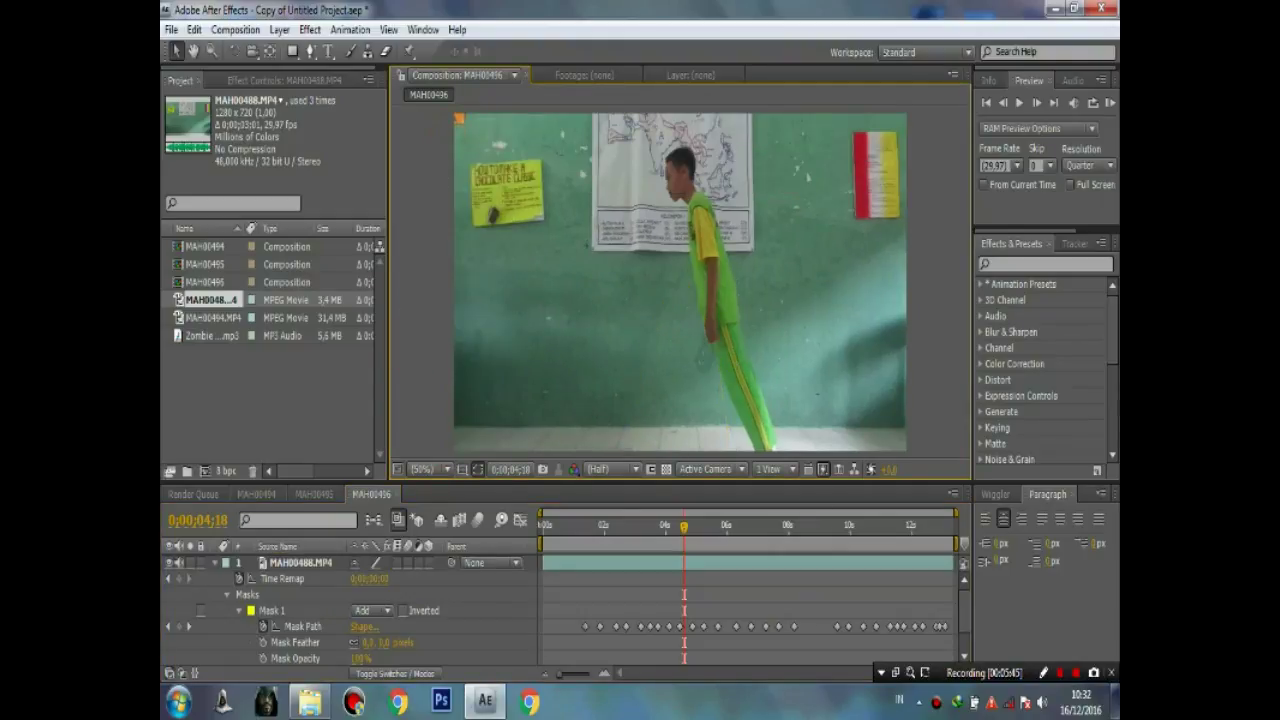
{"action": "left_click_drag", "start_coordinate": [686, 536], "coordinate": [777, 578]}
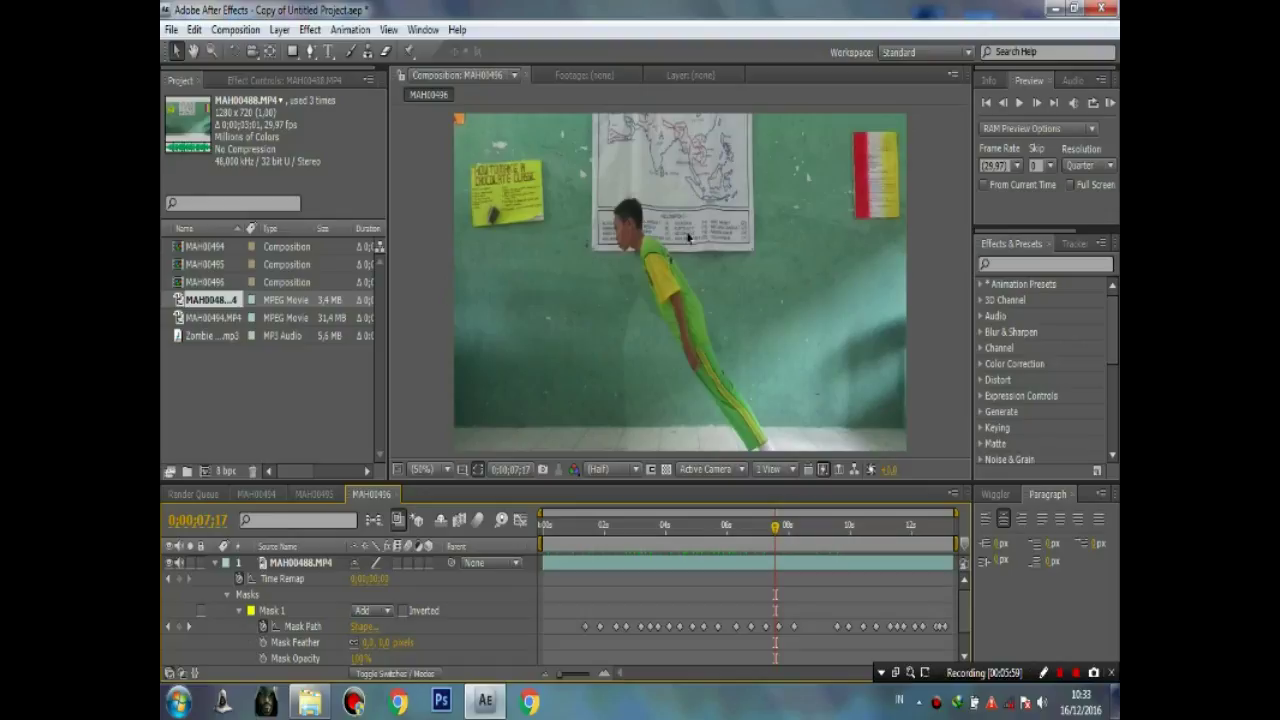
Try a large Mask Feather on Mask 1, checking the blended edges along the walk back to 0;00;02;08.
{"action": "left_click_drag", "start_coordinate": [637, 397], "coordinate": [688, 397]}
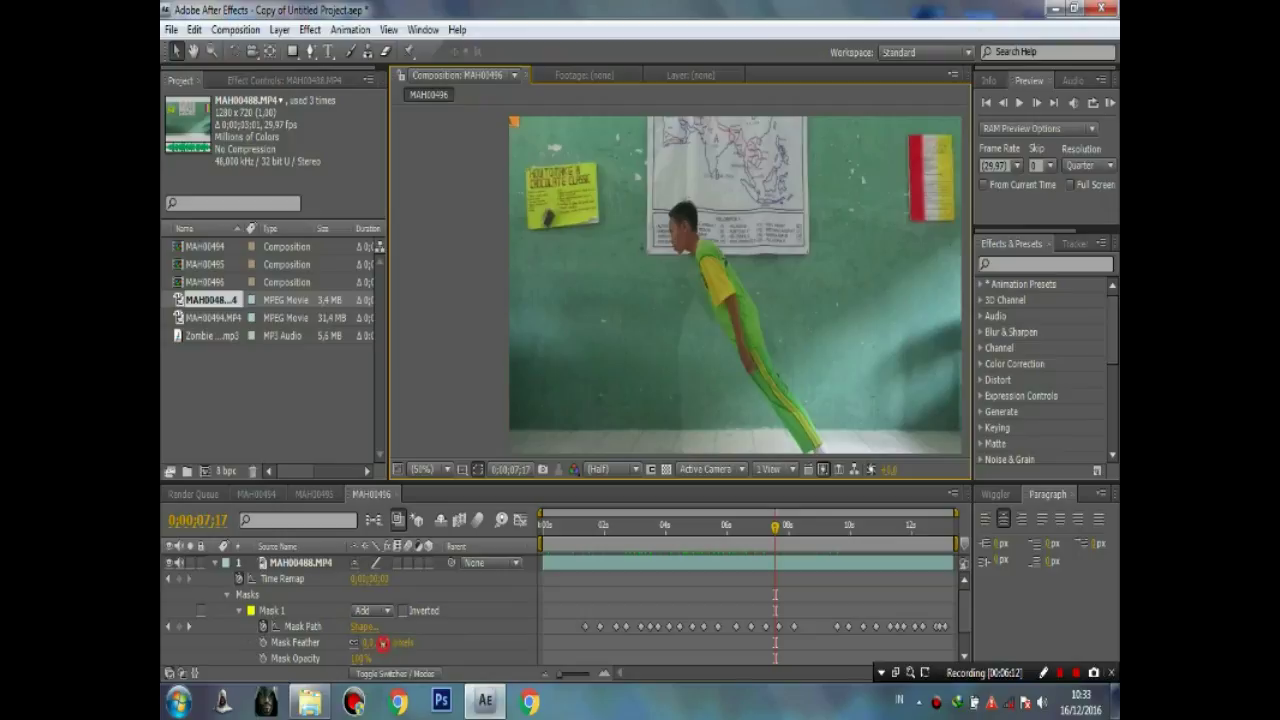
{"action": "left_click_drag", "start_coordinate": [385, 642], "coordinate": [394, 651]}
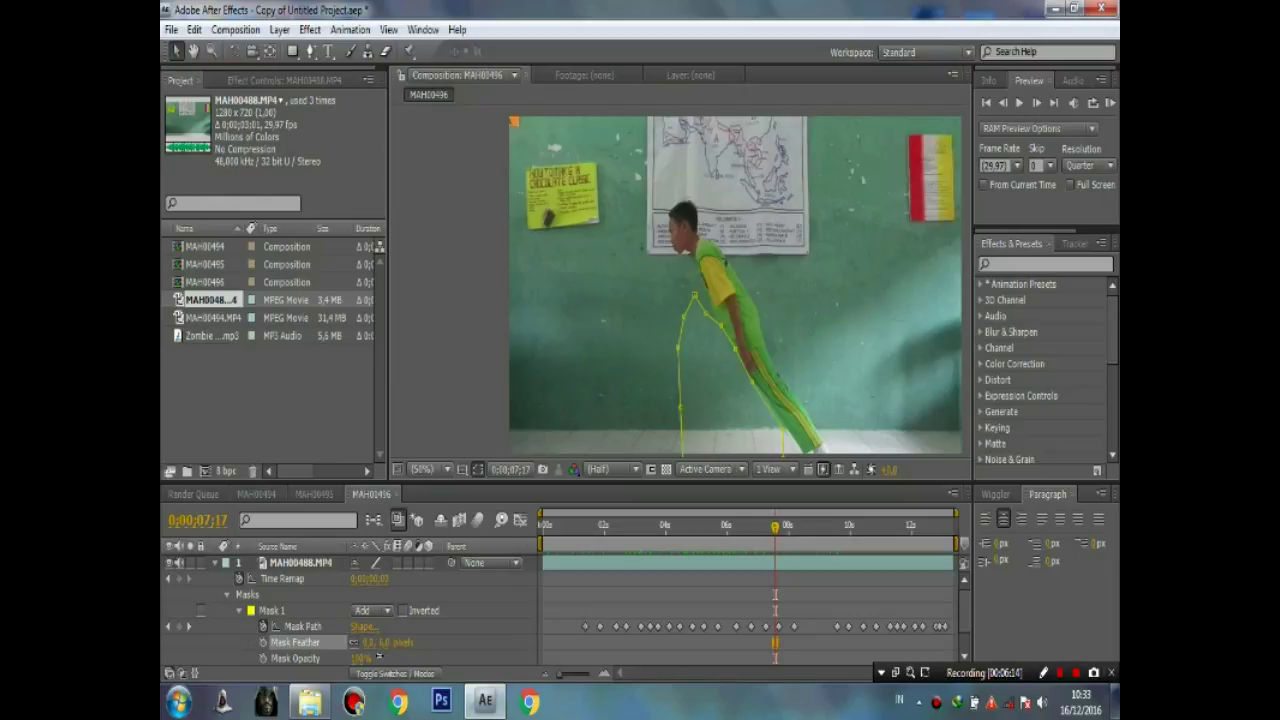
{"action": "left_click", "coordinate": [497, 397]}
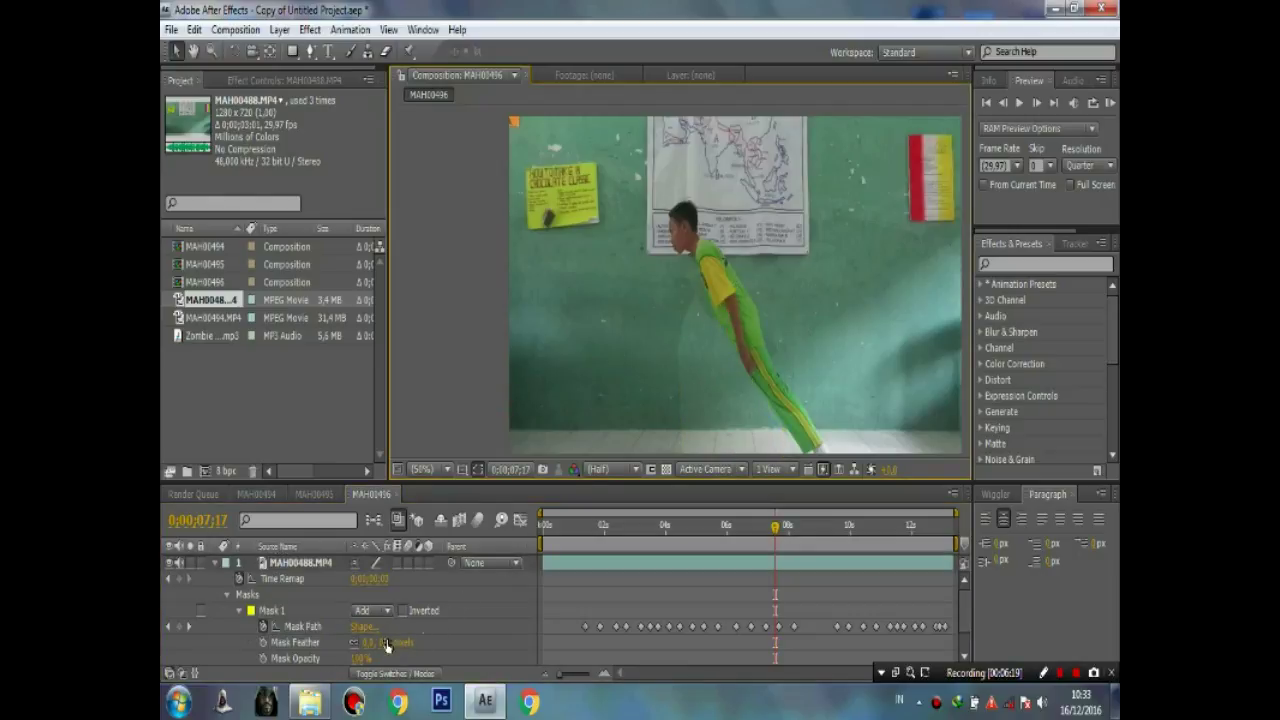
{"action": "left_click_drag", "start_coordinate": [385, 642], "coordinate": [406, 642]}
{"action": "left_click", "coordinate": [427, 412]}
{"action": "left_click_drag", "start_coordinate": [773, 533], "coordinate": [625, 578]}
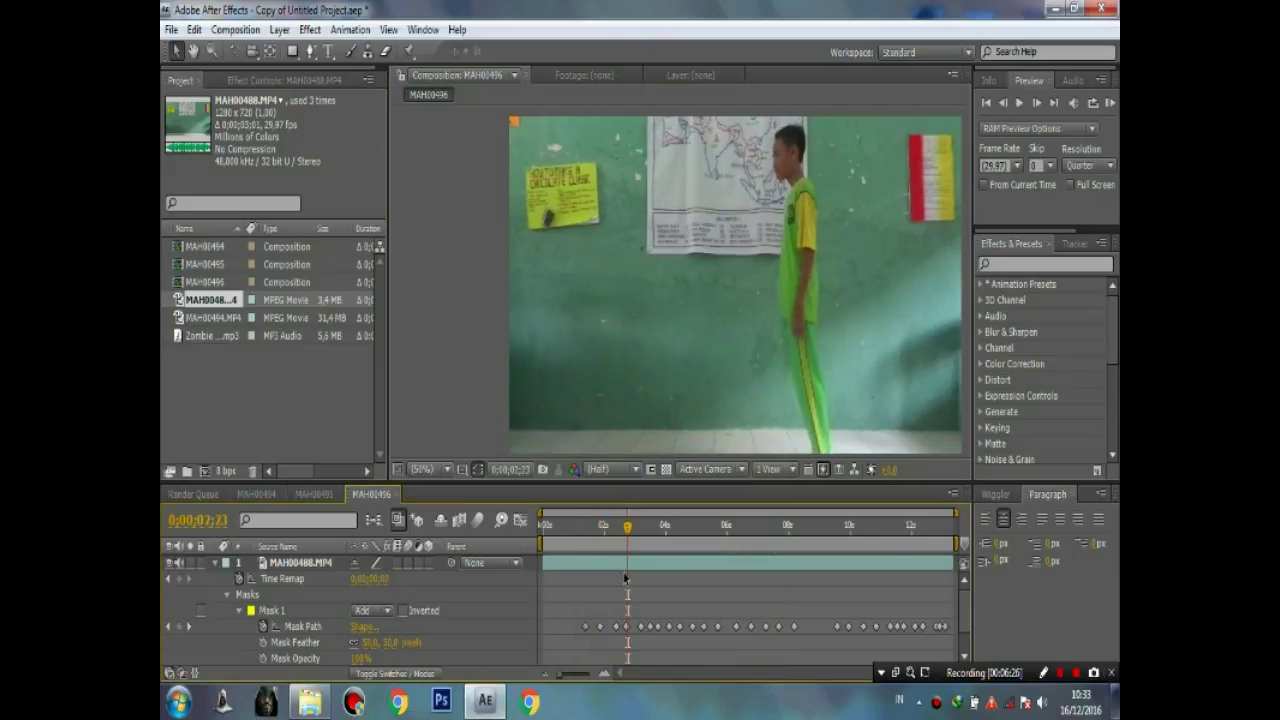
{"action": "left_click_drag", "start_coordinate": [631, 530], "coordinate": [613, 528]}
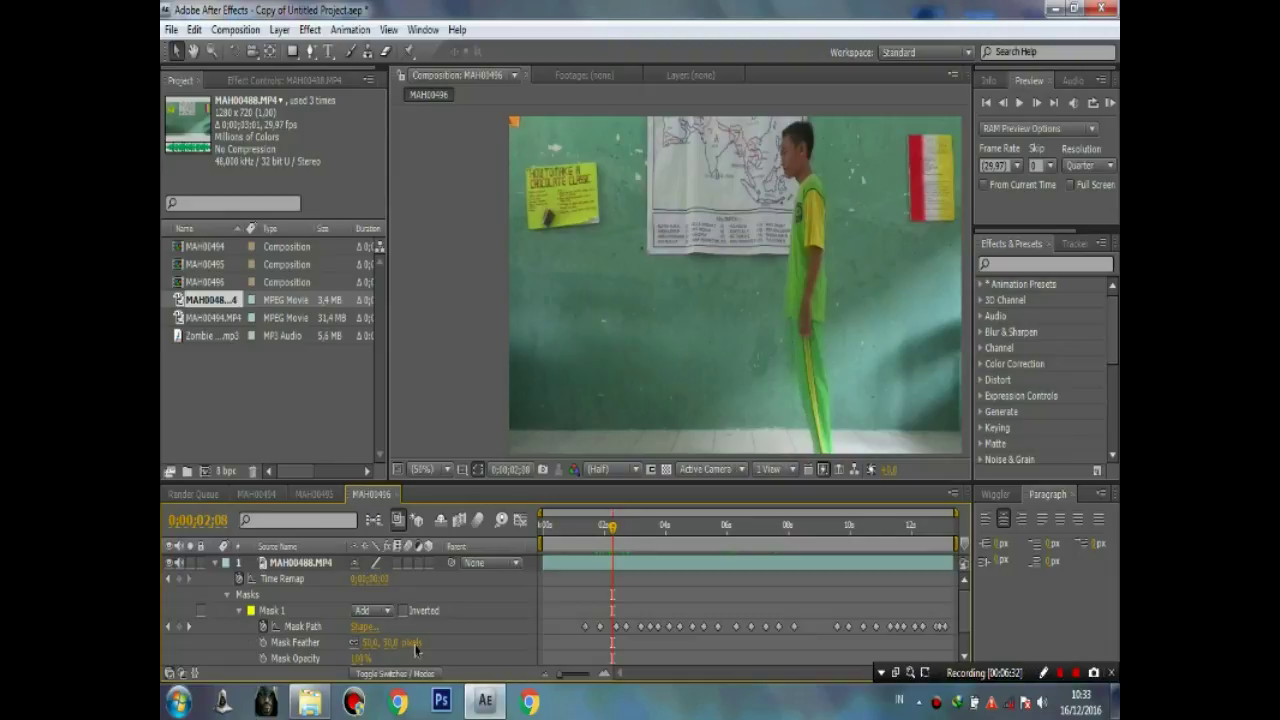
Reduce Mask 1's Mask Feather to 7 pixels and check the leg edges up to 0;00;05;19.
{"action": "left_click_drag", "start_coordinate": [391, 649], "coordinate": [377, 647]}
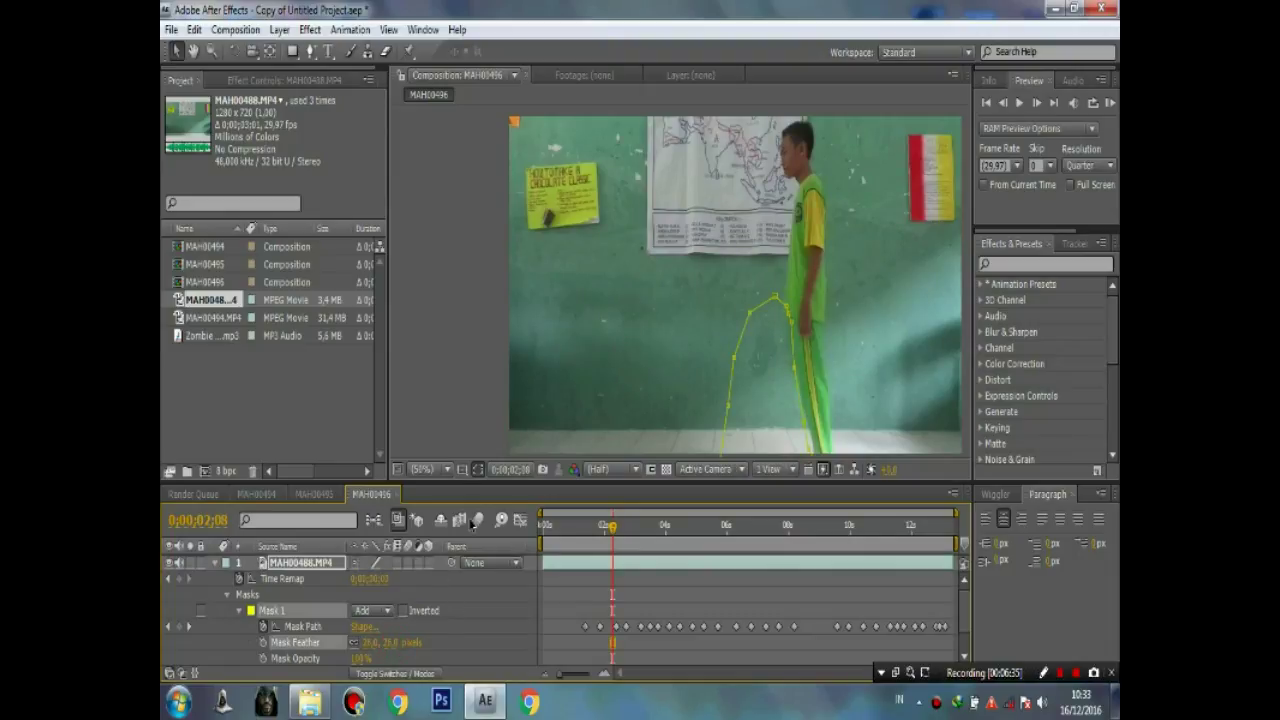
{"action": "left_click", "coordinate": [458, 426]}
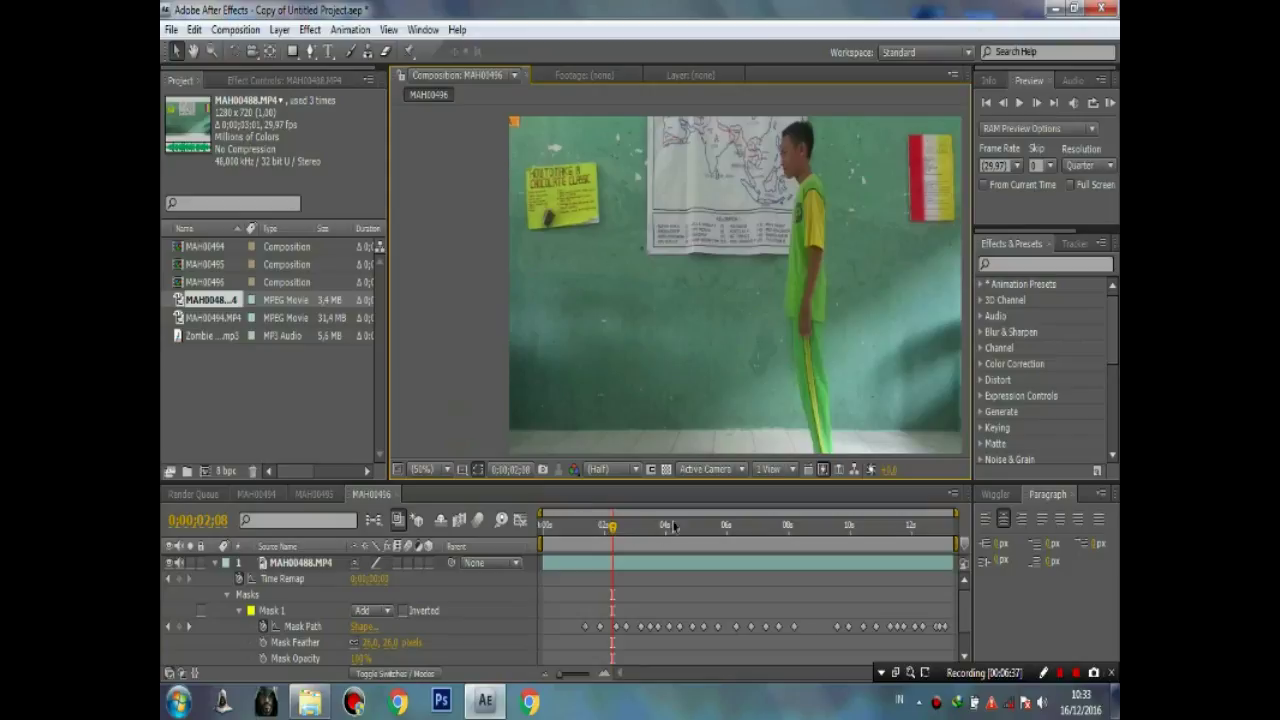
{"action": "left_click_drag", "start_coordinate": [392, 642], "coordinate": [376, 645]}
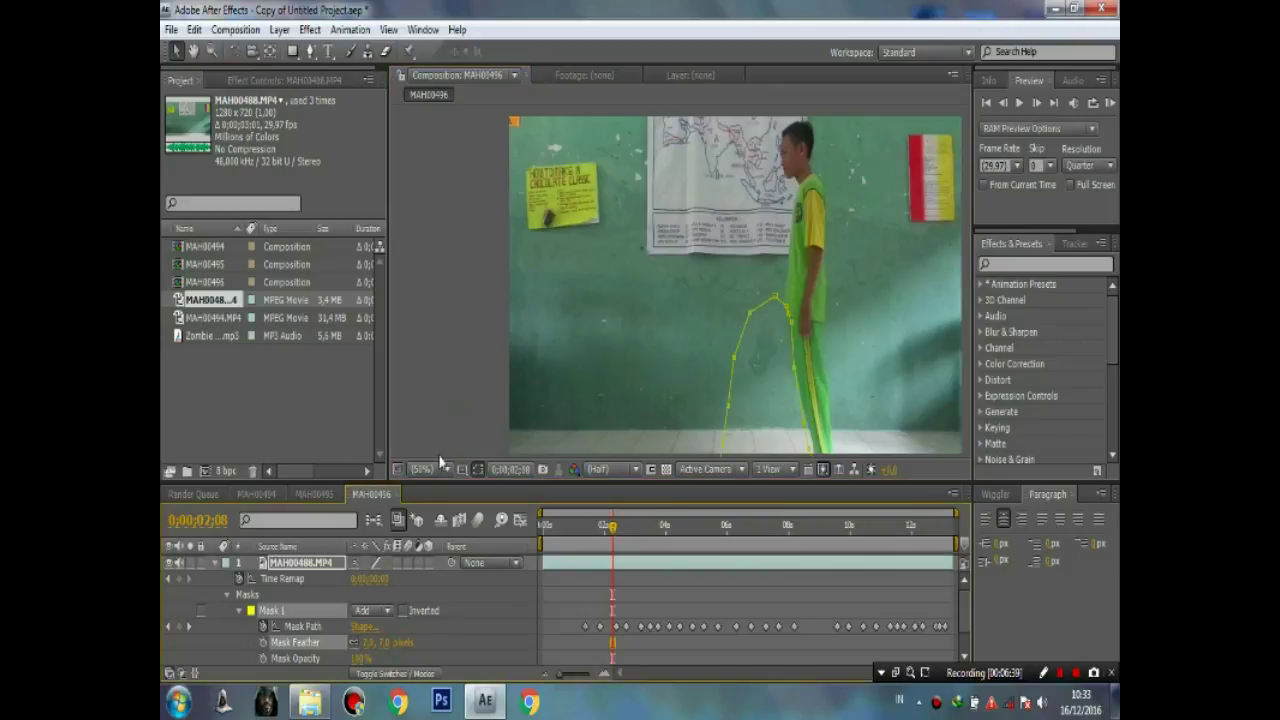
{"action": "left_click", "coordinate": [456, 419]}
{"action": "left_click_drag", "start_coordinate": [613, 530], "coordinate": [715, 528]}
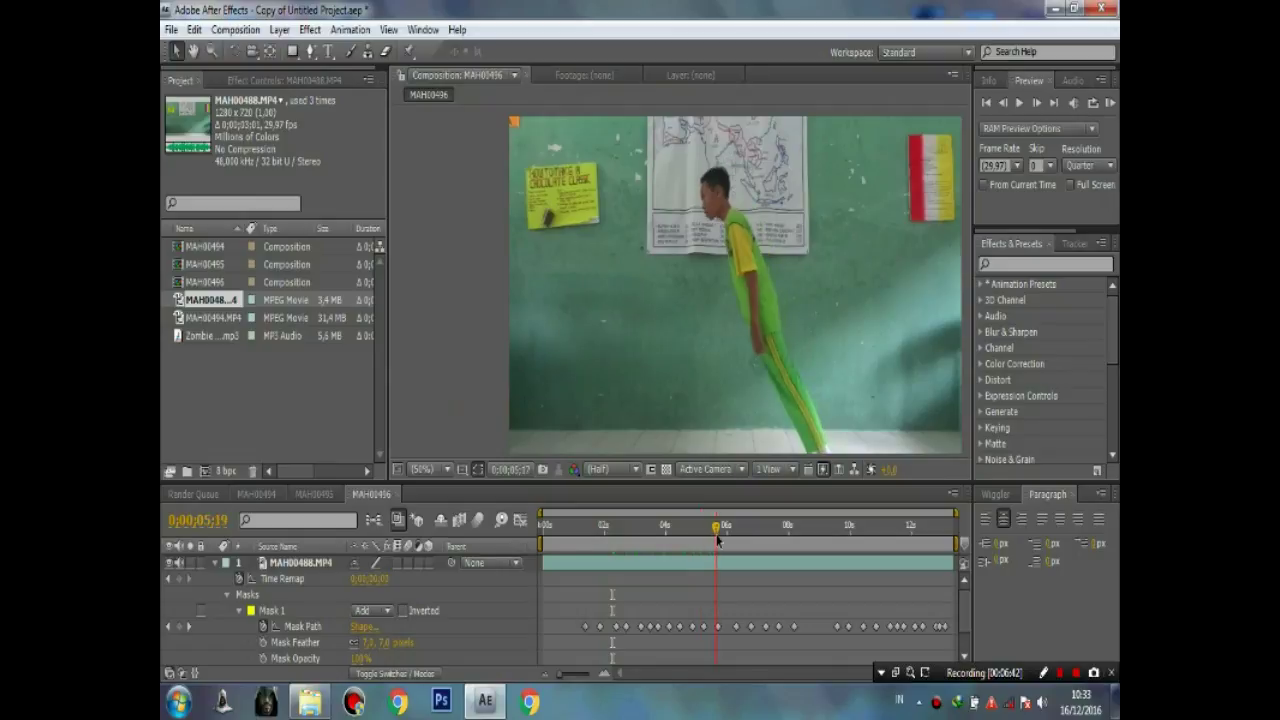
Set Mask 1's Mask Feather back to 0 pixels.
{"action": "mouse_move", "coordinate": [386, 642]}
{"action": "left_mouse_down"}
{"action": "mouse_move", "coordinate": [389, 660]}
{"action": "mouse_move", "coordinate": [366, 651]}
{"action": "mouse_move", "coordinate": [388, 648]}
{"action": "left_mouse_up"}
{"action": "left_click", "coordinate": [387, 645]}
{"action": "left_click", "coordinate": [453, 645]}
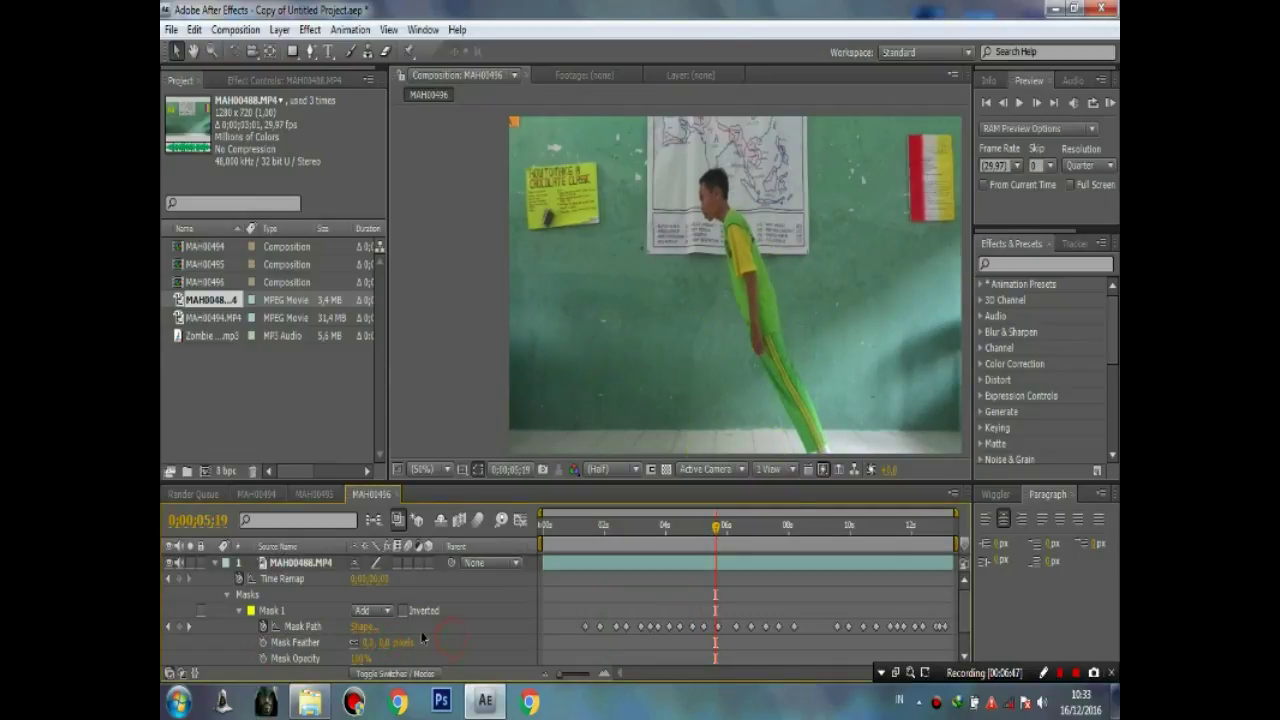
Apply the Brightness & Contrast effect to the masked MAH00488.MP4 layer and set its Brightness to -4.
{"action": "left_click", "coordinate": [308, 564]}
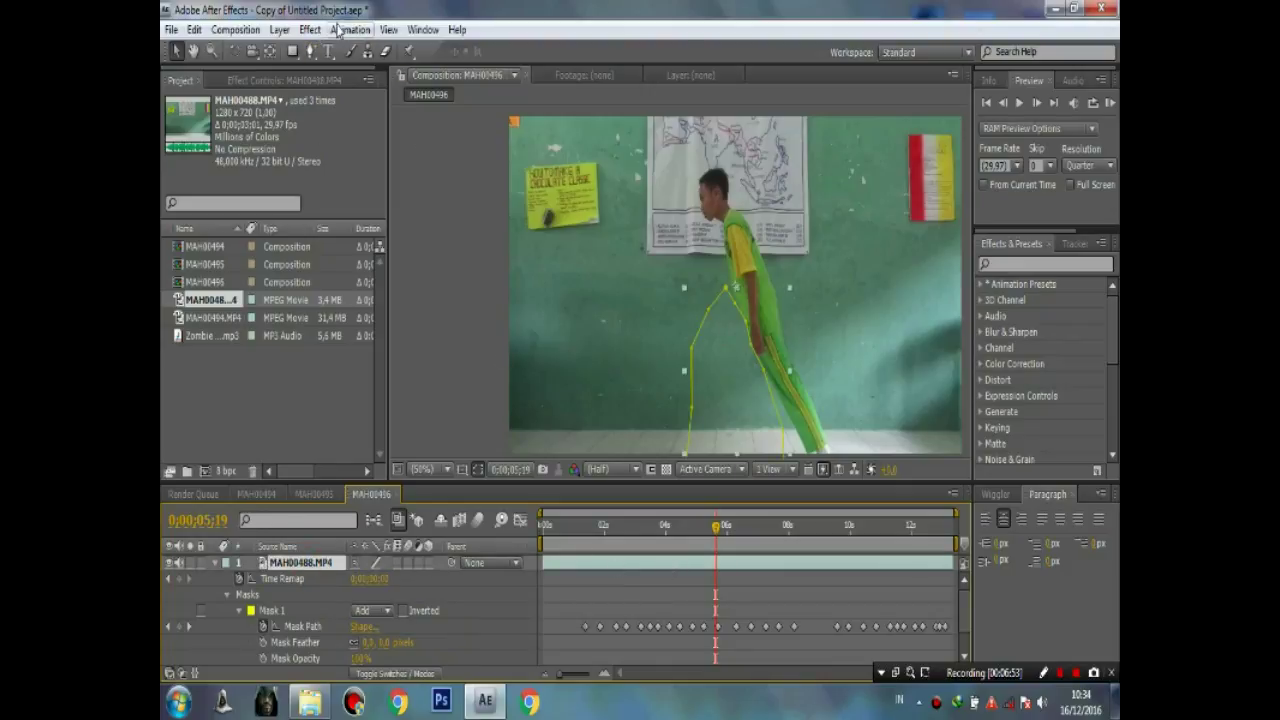
{"action": "left_click", "coordinate": [310, 29]}
{"action": "mouse_move", "coordinate": [350, 29]}
{"action": "mouse_move", "coordinate": [310, 29]}
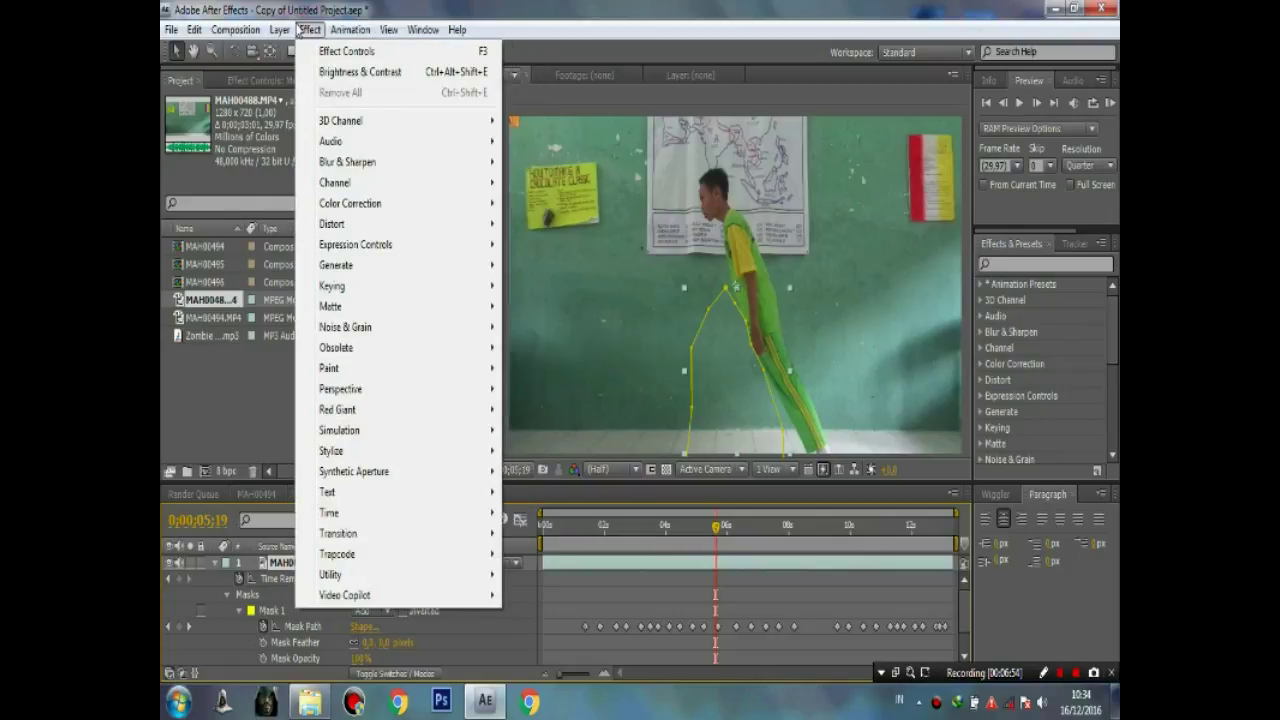
{"action": "mouse_move", "coordinate": [400, 205]}
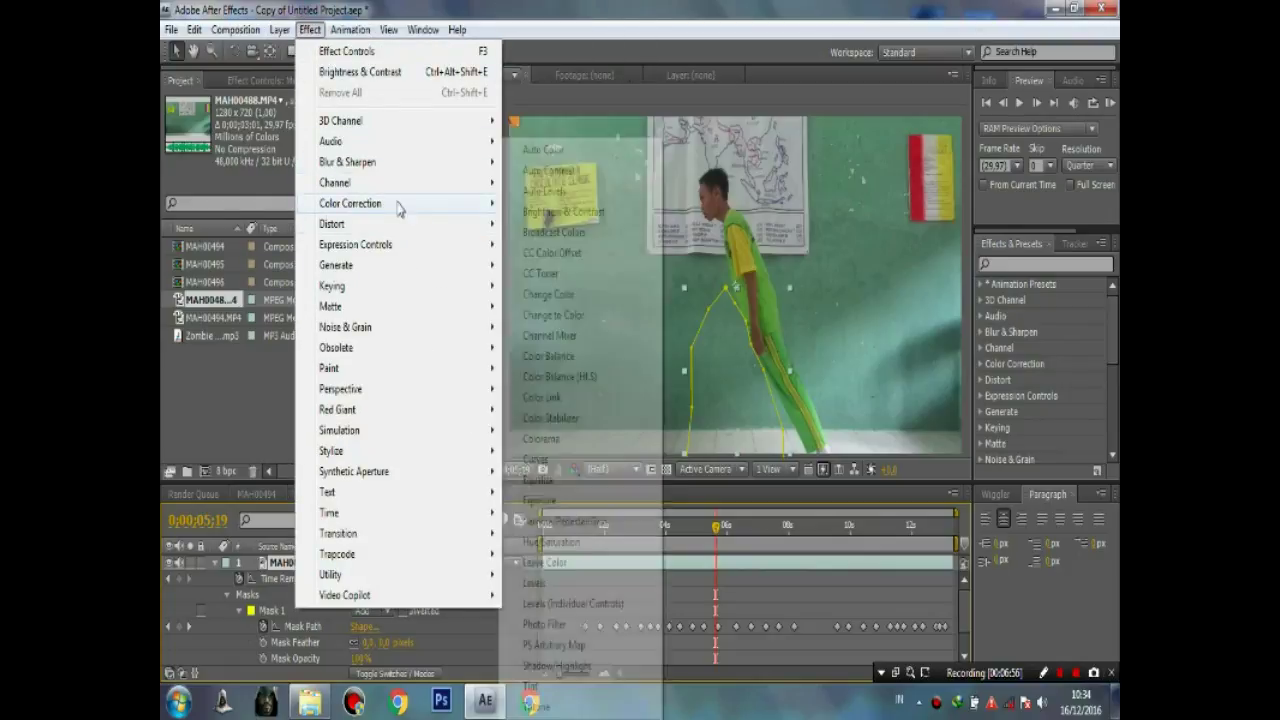
{"action": "left_click", "coordinate": [587, 215]}
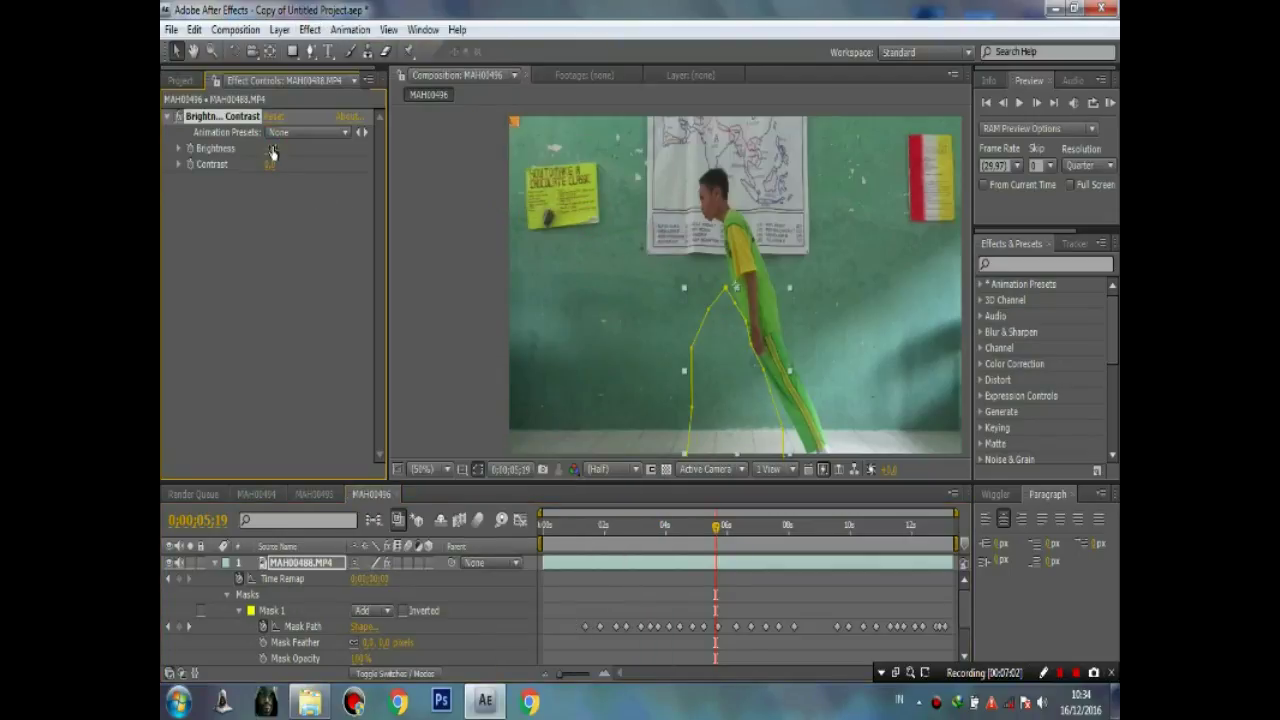
{"action": "left_click", "coordinate": [479, 369]}
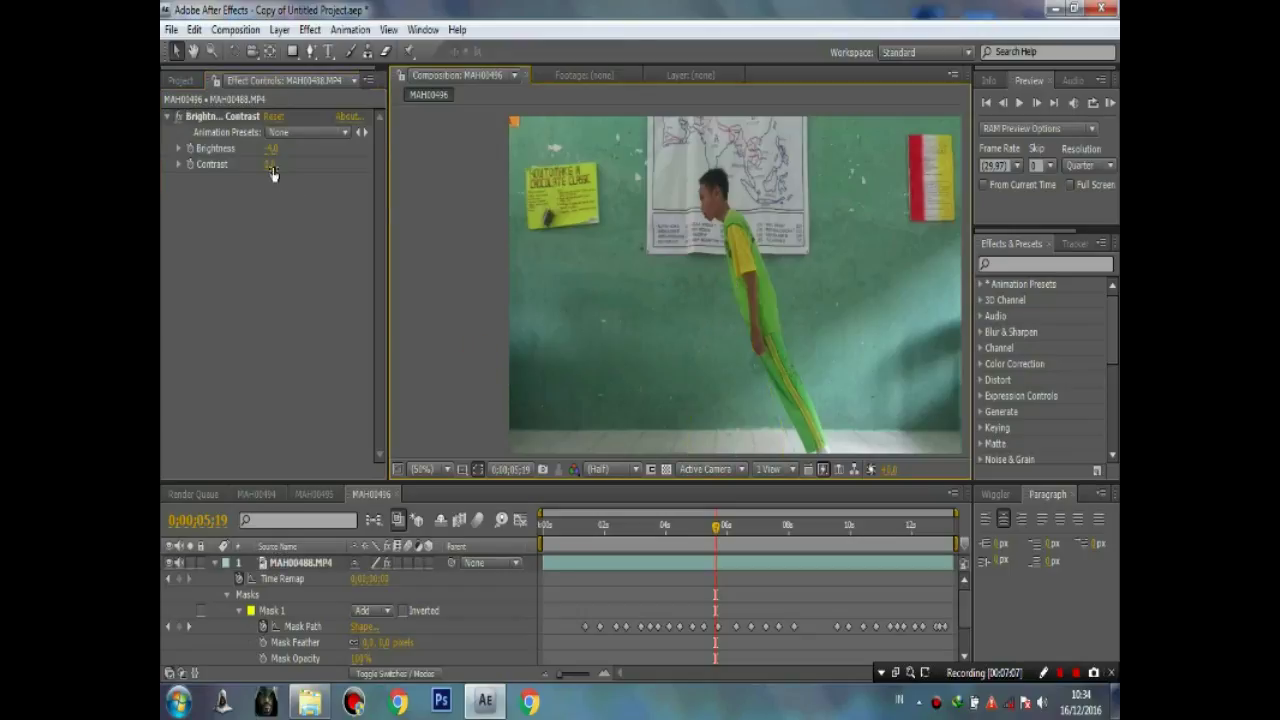
Try negative Contrast values on the masked layer, ending at -1, to match the patch with the surrounding wall.
{"action": "left_click_drag", "start_coordinate": [270, 164], "coordinate": [258, 168]}
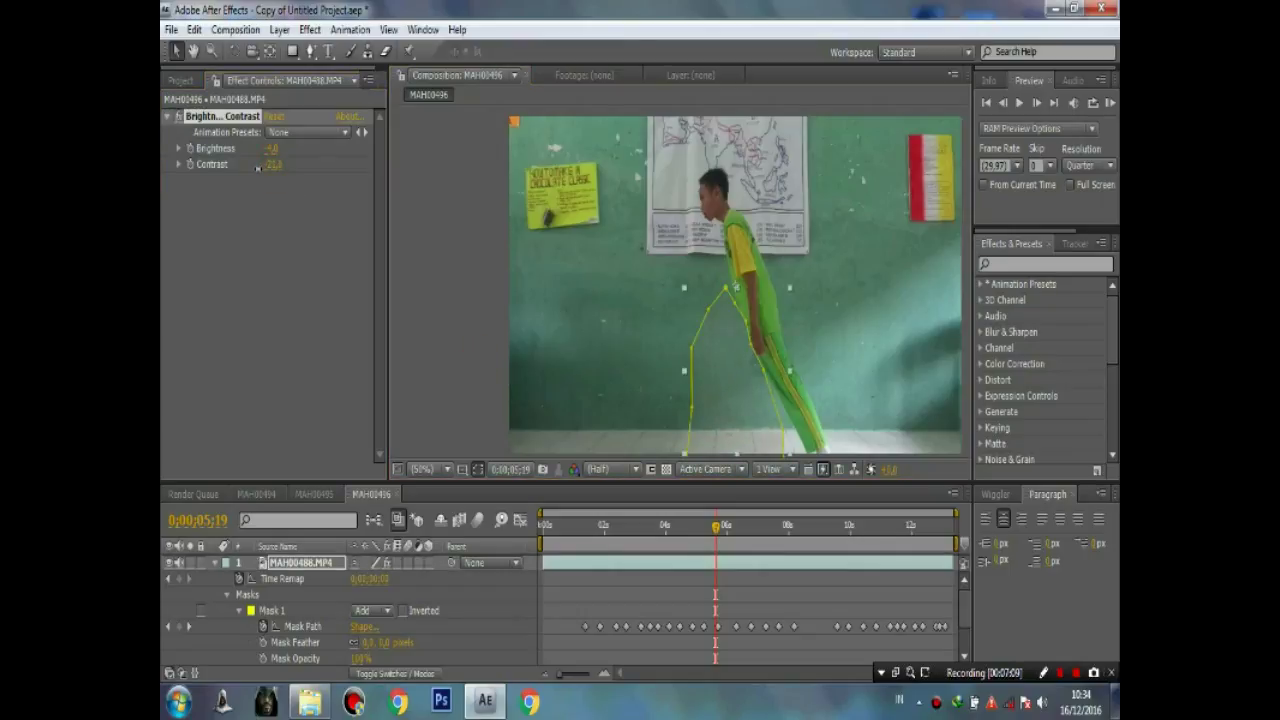
{"action": "left_click", "coordinate": [456, 349]}
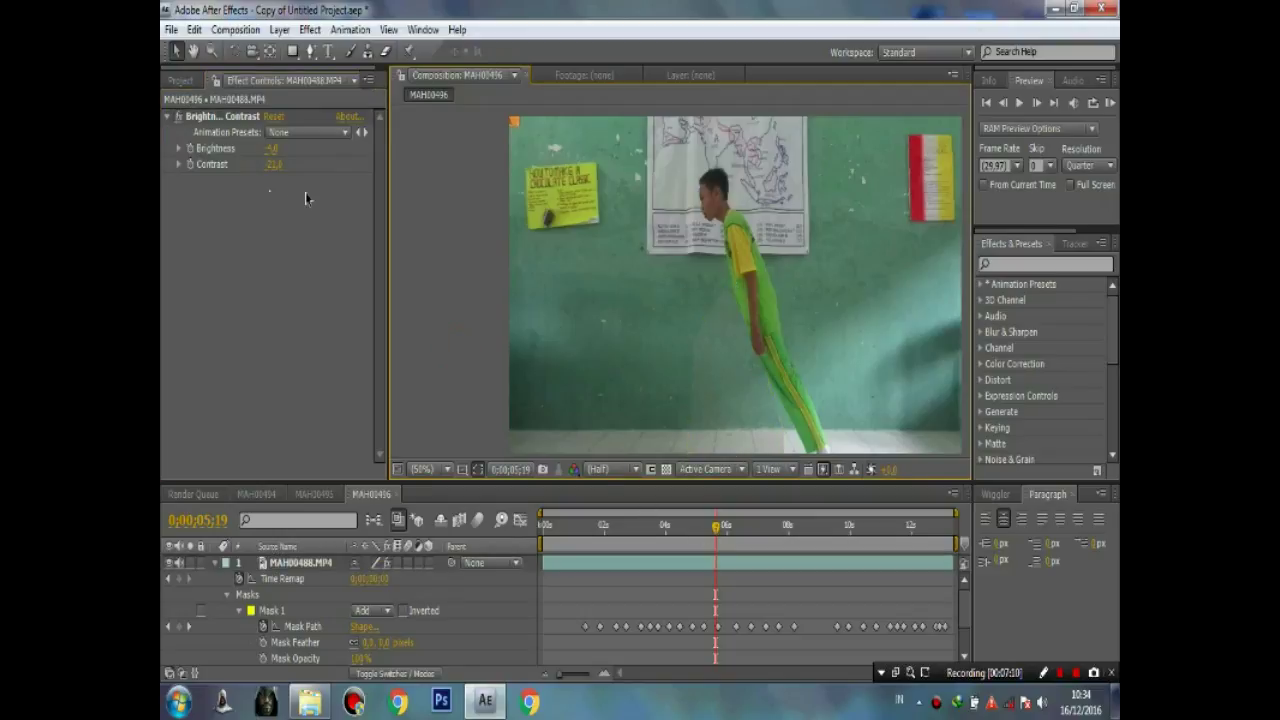
{"action": "left_click_drag", "start_coordinate": [272, 164], "coordinate": [264, 165]}
{"action": "left_click", "coordinate": [480, 281]}
{"action": "left_click_drag", "start_coordinate": [273, 164], "coordinate": [286, 165]}
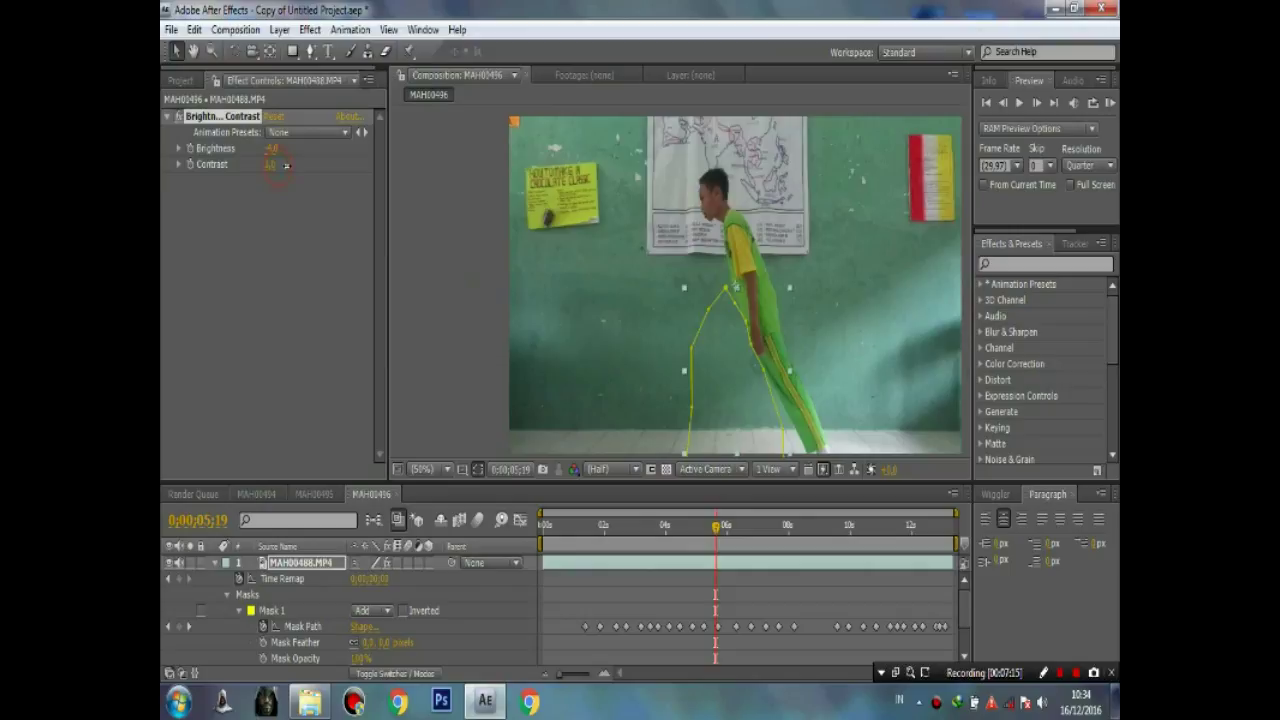
{"action": "left_click", "coordinate": [545, 375]}
At 0;00;08;06, select the masked layer and readjust its Brightness to match the wall.
{"action": "left_click_drag", "start_coordinate": [716, 533], "coordinate": [794, 566]}
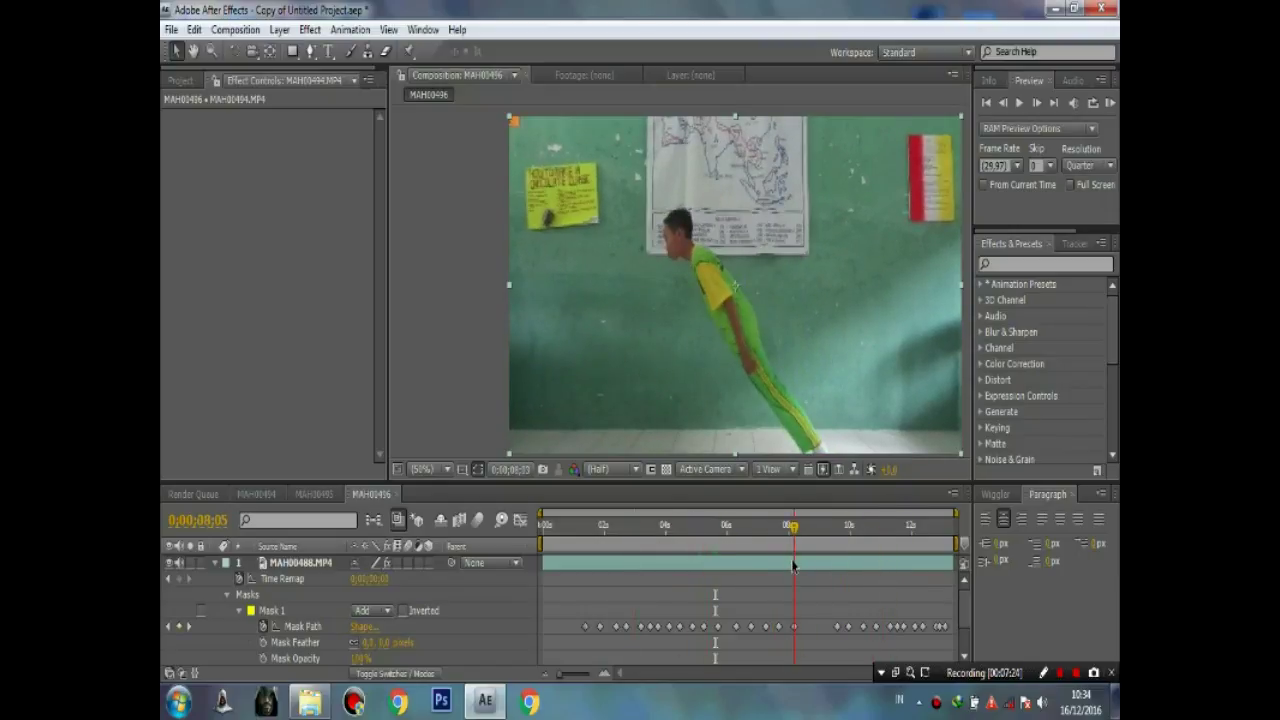
{"action": "left_click", "coordinate": [581, 563]}
{"action": "left_click", "coordinate": [274, 147]}
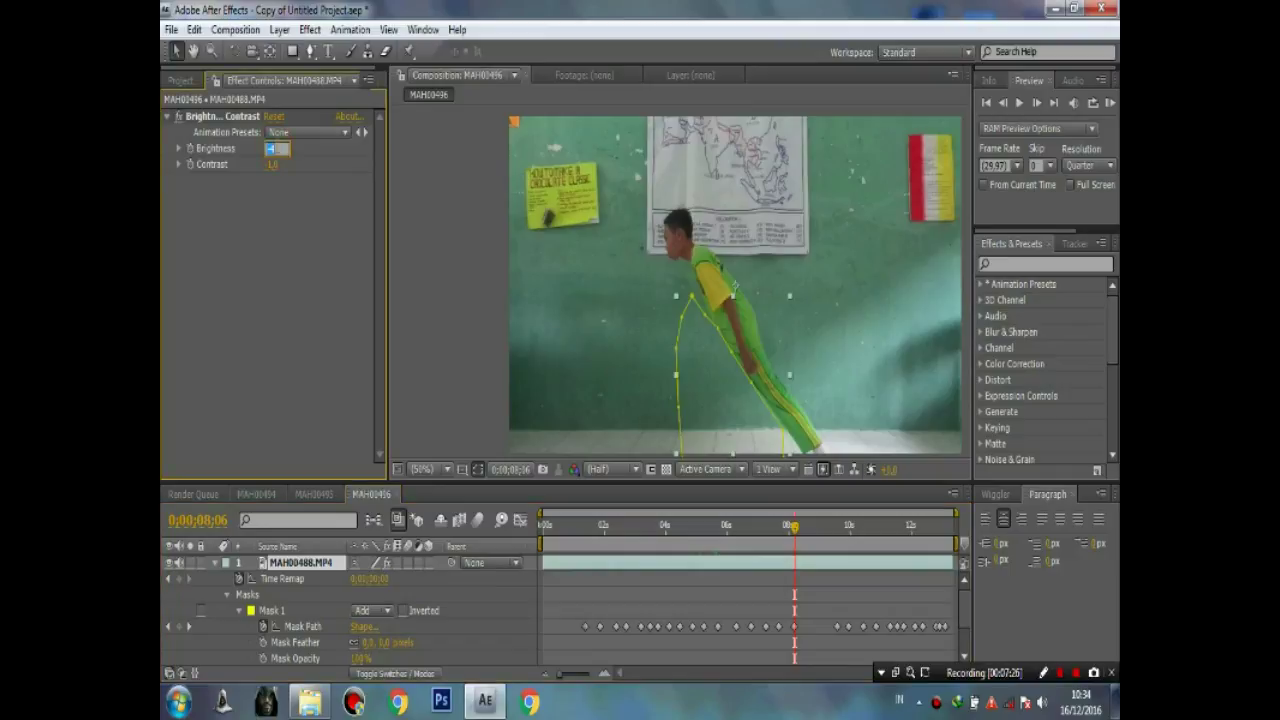
{"action": "type", "text": "-5"}
{"action": "key", "text": "Return"}
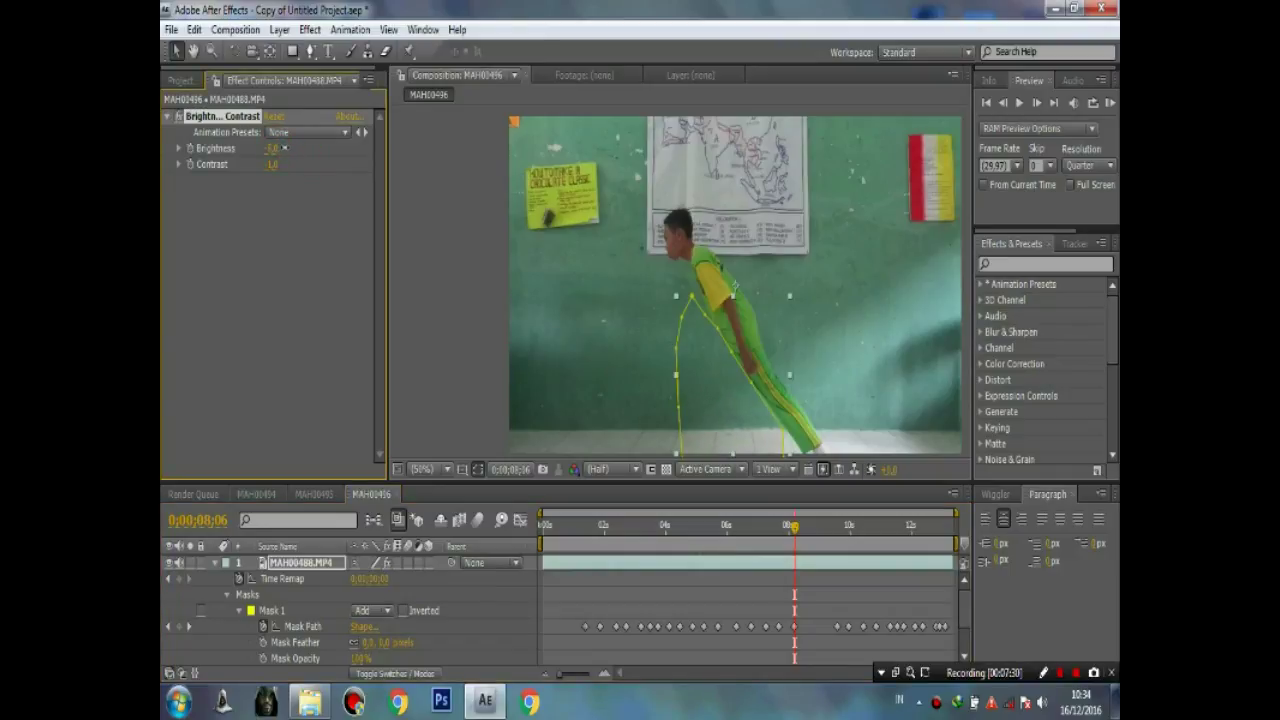
{"action": "left_click", "coordinate": [429, 318]}
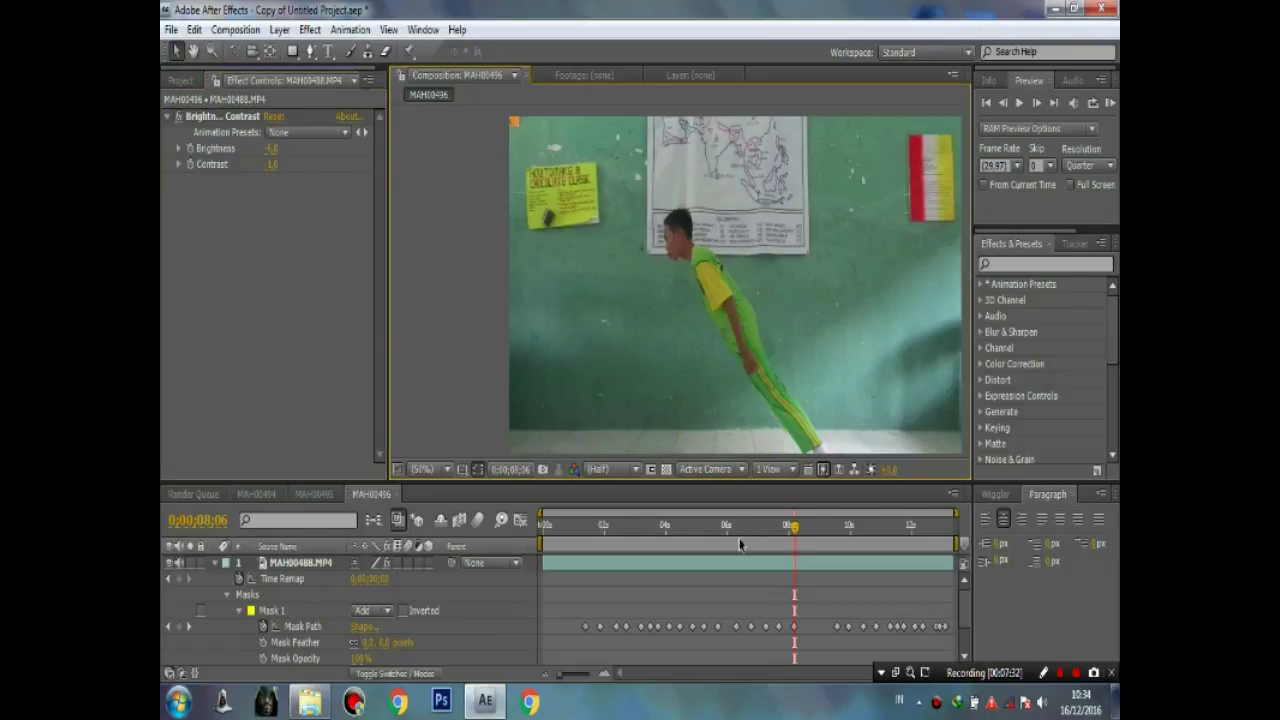
Compare Contrast adjustments on the masked layer at 0;00;06;05 and 0;00;06;25, ending with Contrast at 0.
{"action": "left_click_drag", "start_coordinate": [783, 530], "coordinate": [731, 530]}
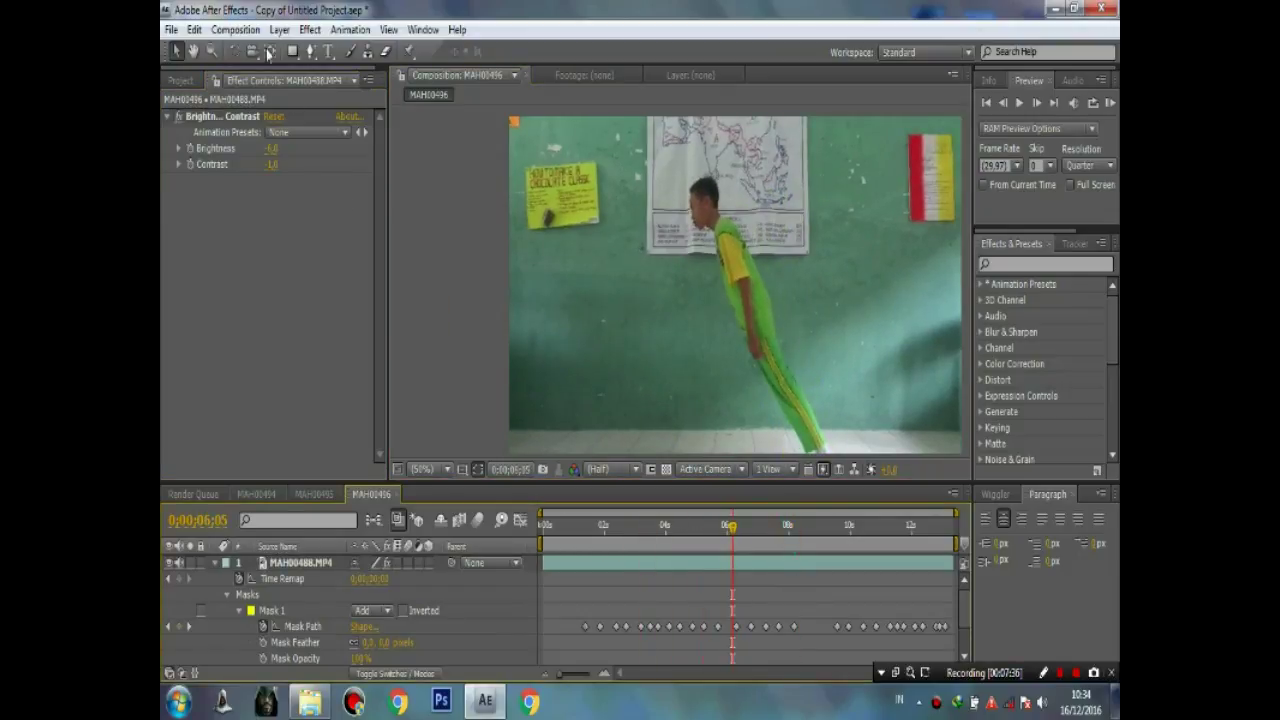
{"action": "left_click", "coordinate": [275, 167]}
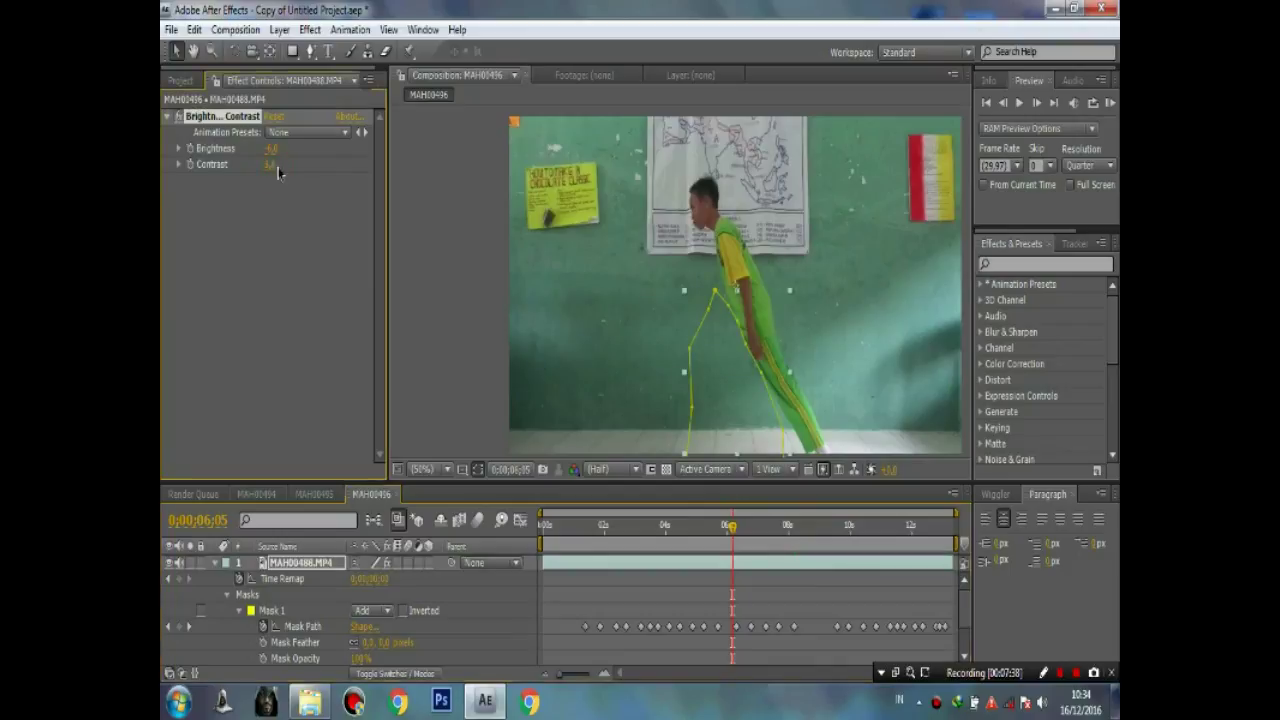
{"action": "left_click", "coordinate": [429, 277]}
{"action": "left_click_drag", "start_coordinate": [733, 530], "coordinate": [753, 562]}
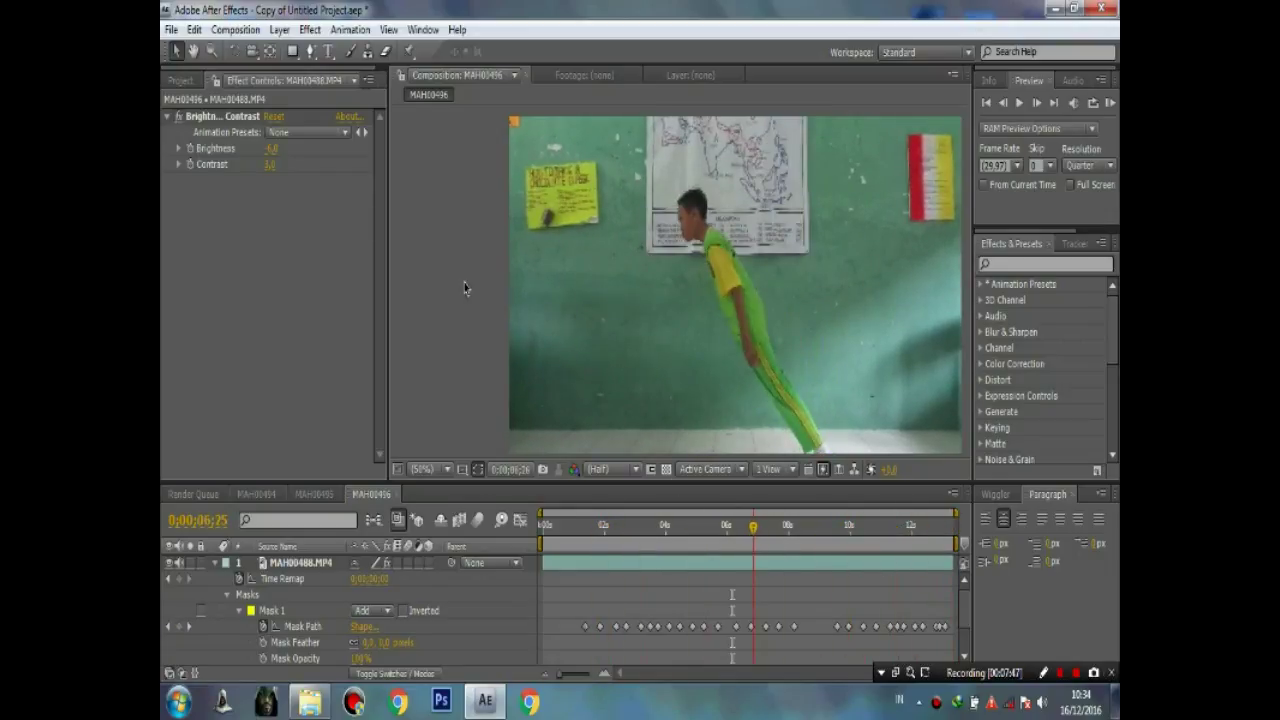
{"action": "left_click", "coordinate": [274, 166]}
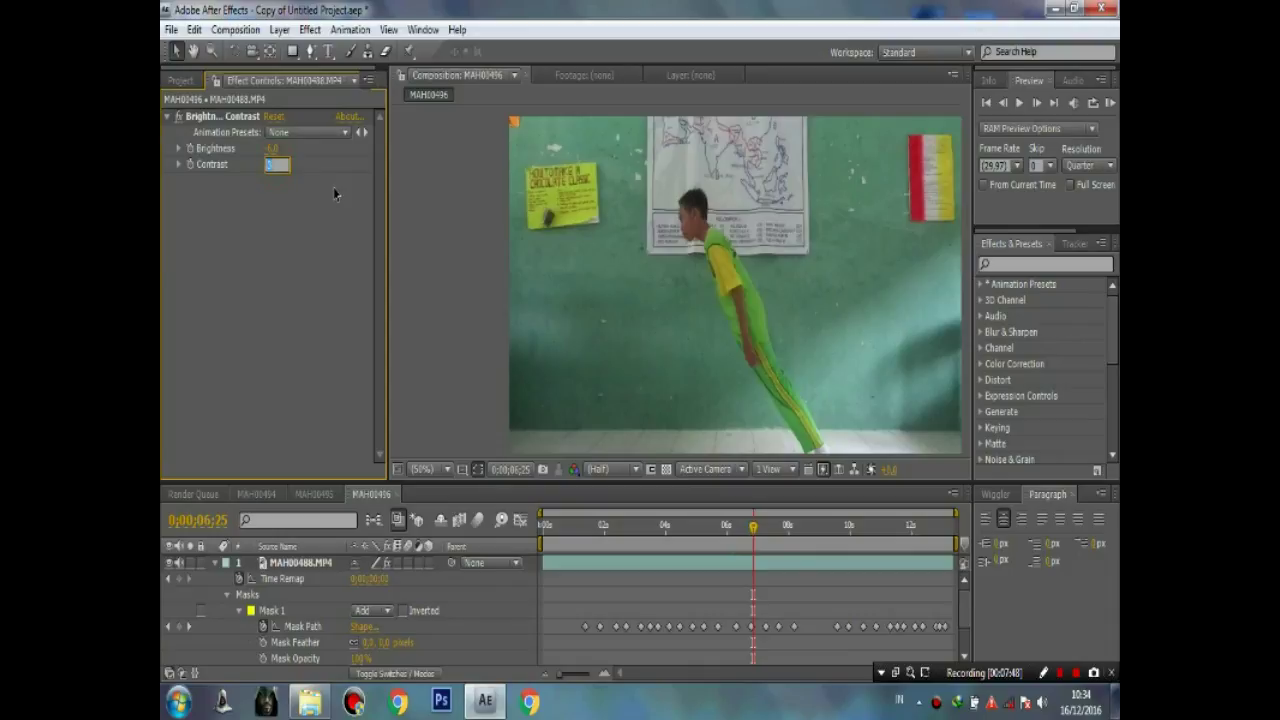
{"action": "type", "text": "0"}
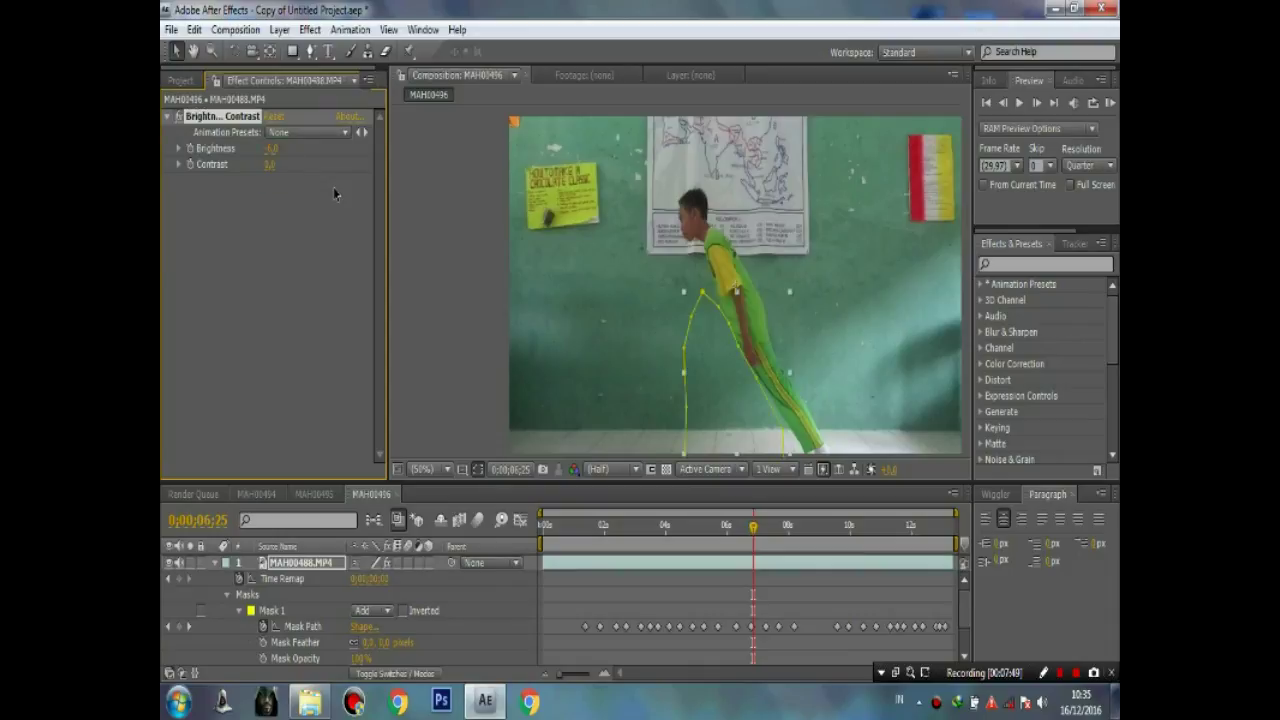
{"action": "left_click", "coordinate": [478, 298]}
At 0;00;00;25, set the masked layer's Brightness to -2 to match the wall behind the walker.
{"action": "left_click_drag", "start_coordinate": [753, 527], "coordinate": [568, 557]}
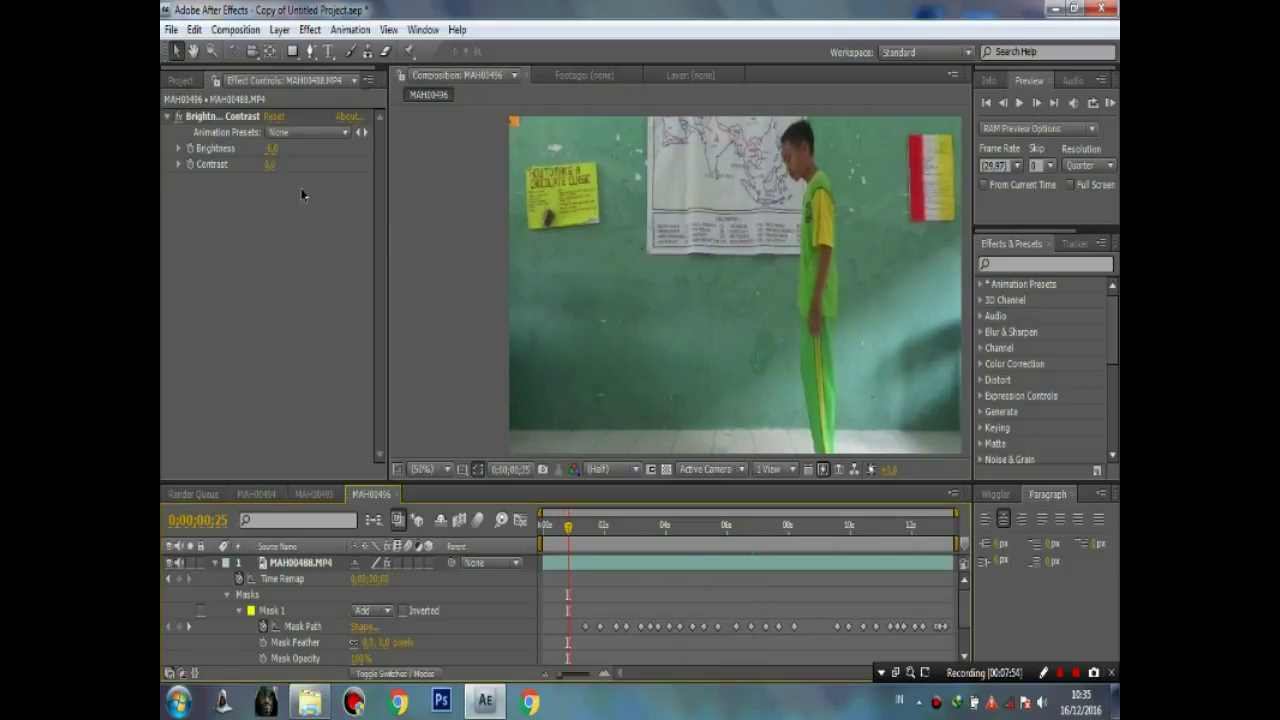
{"action": "left_click", "coordinate": [271, 148]}
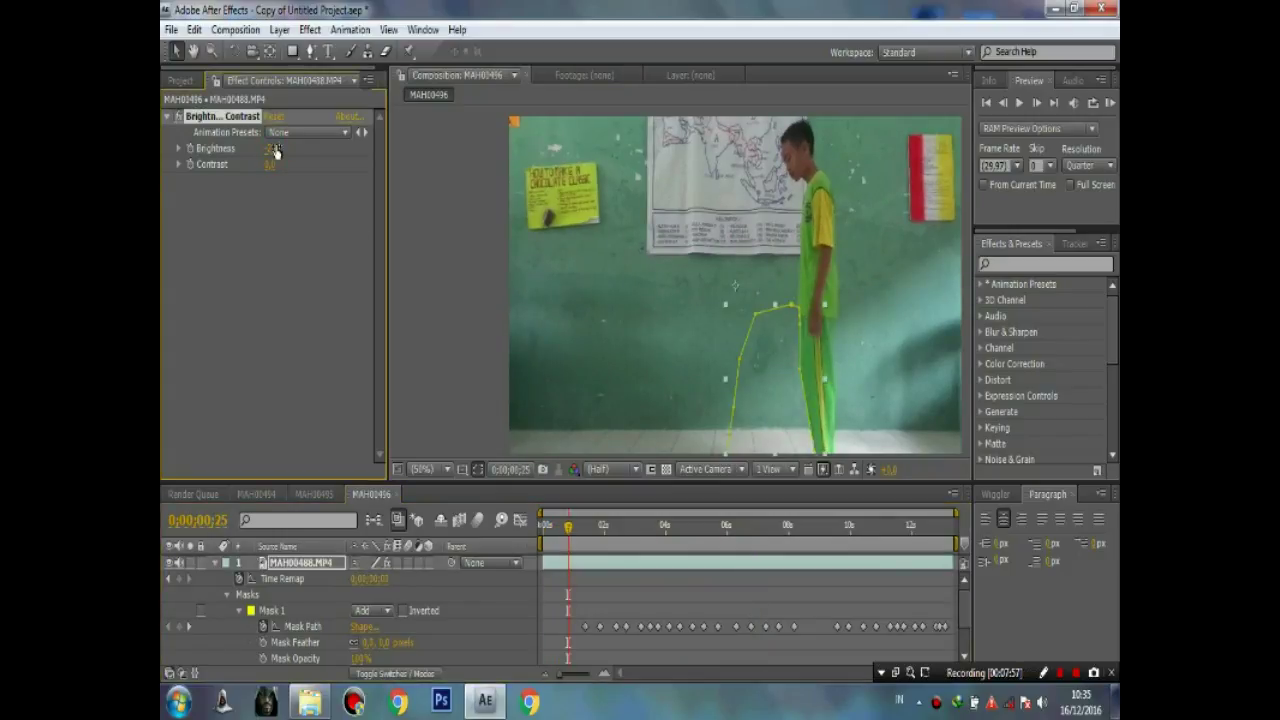
{"action": "left_click", "coordinate": [415, 425]}
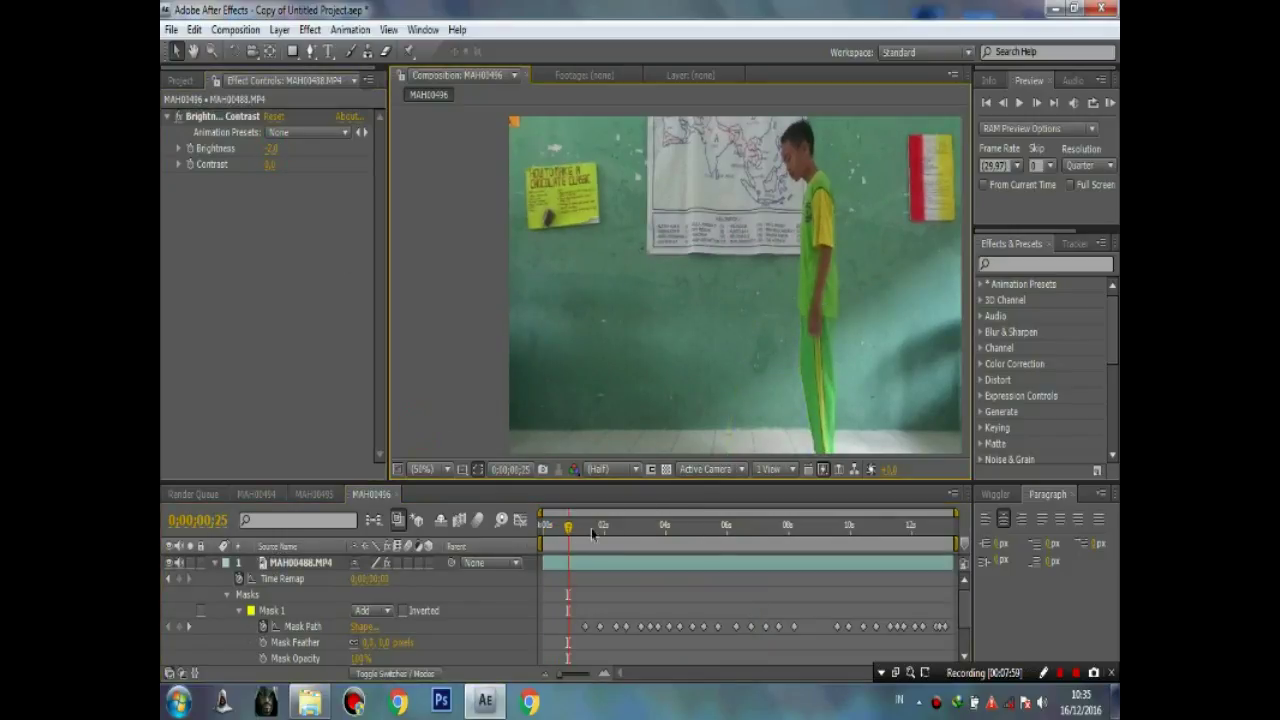
At 0;00;06;25, set Mask 1's Mask Feather to 7 pixels and deselect the layer.
{"action": "left_click_drag", "start_coordinate": [568, 530], "coordinate": [752, 541]}
{"action": "left_click_drag", "start_coordinate": [382, 642], "coordinate": [395, 643]}
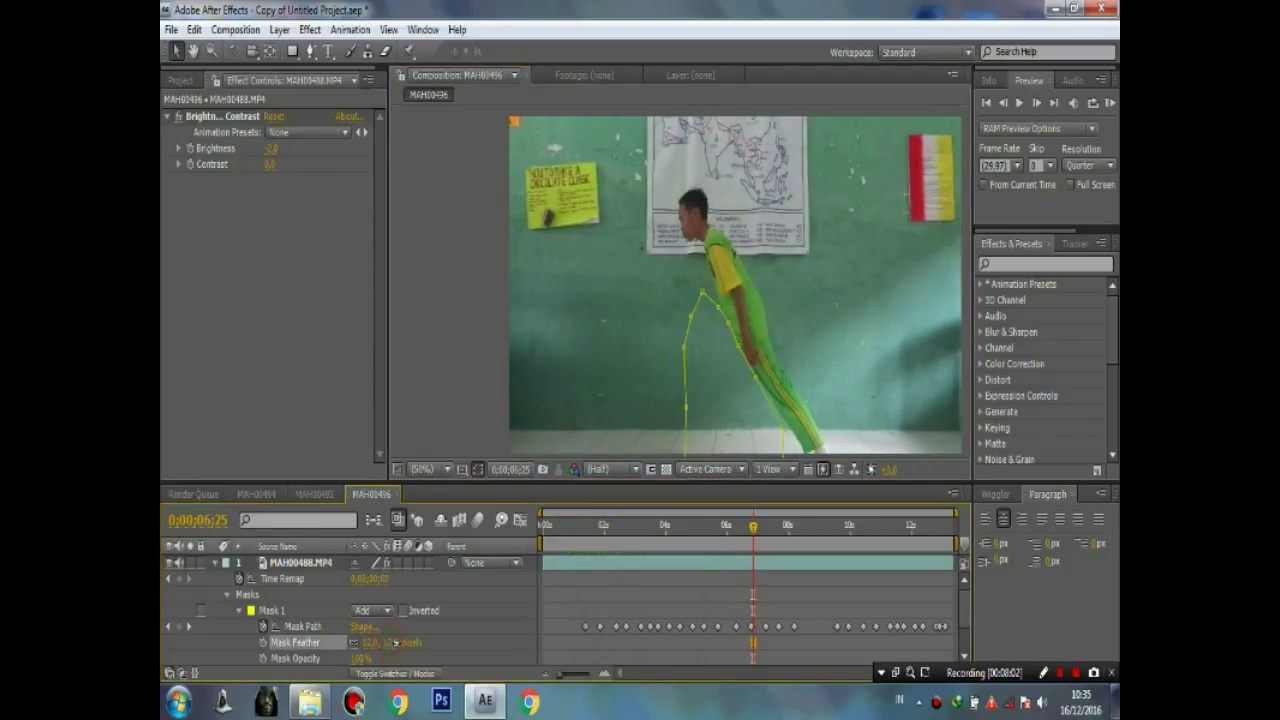
{"action": "left_click", "coordinate": [449, 407]}
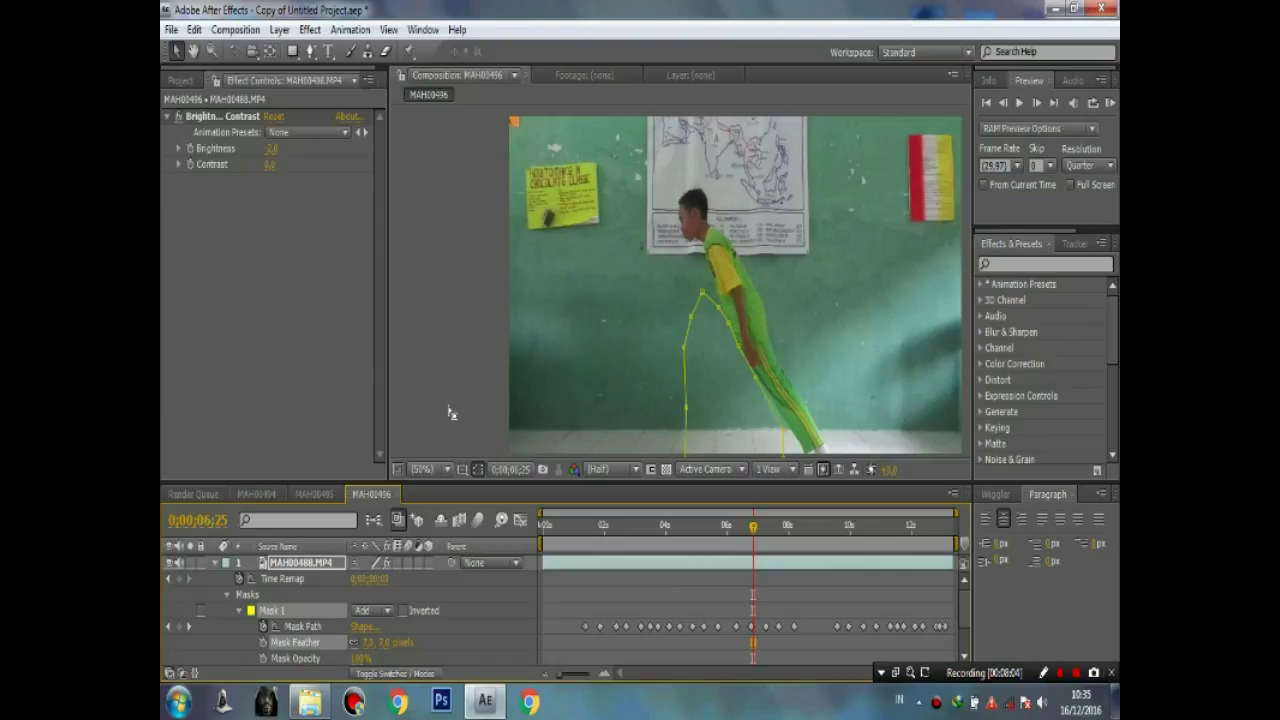
{"action": "left_click", "coordinate": [428, 372]}
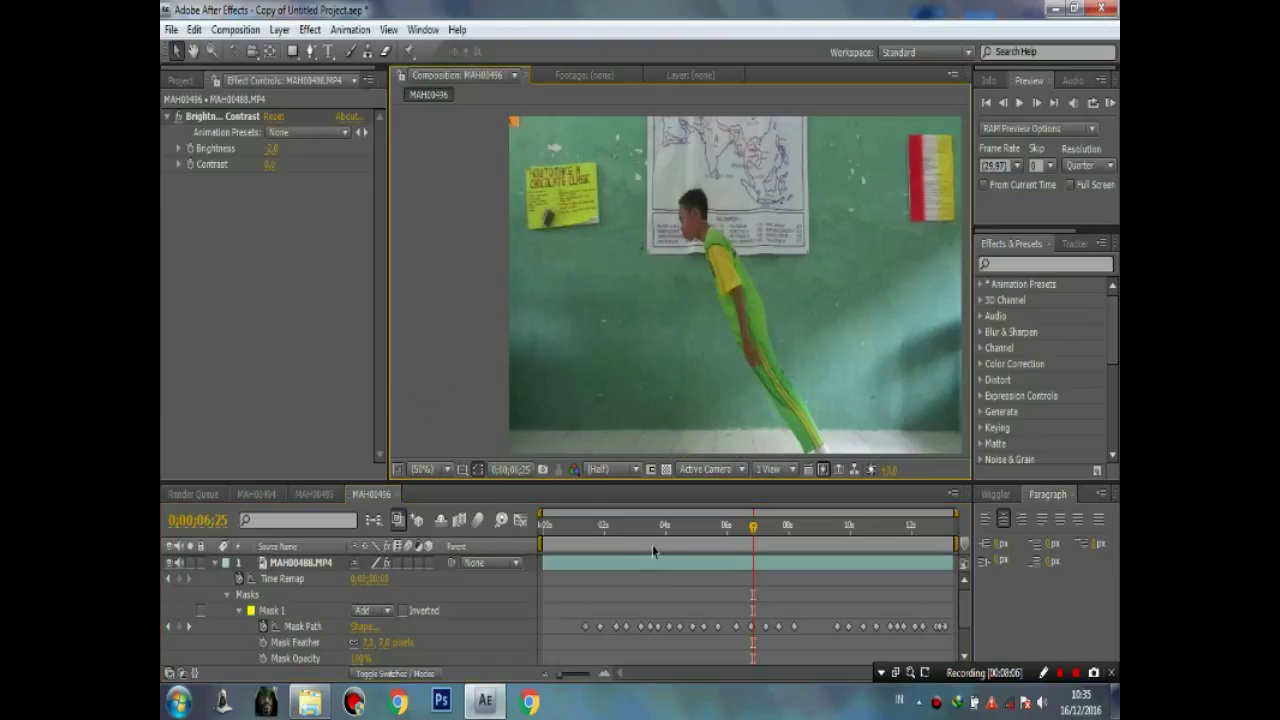
Review the masked walk through 0;00;12;10 and back to 0;00;04;03, checking the feathered edges and wall match.
{"action": "left_click_drag", "start_coordinate": [590, 527], "coordinate": [665, 633]}
{"action": "left_click_drag", "start_coordinate": [754, 646], "coordinate": [952, 630]}
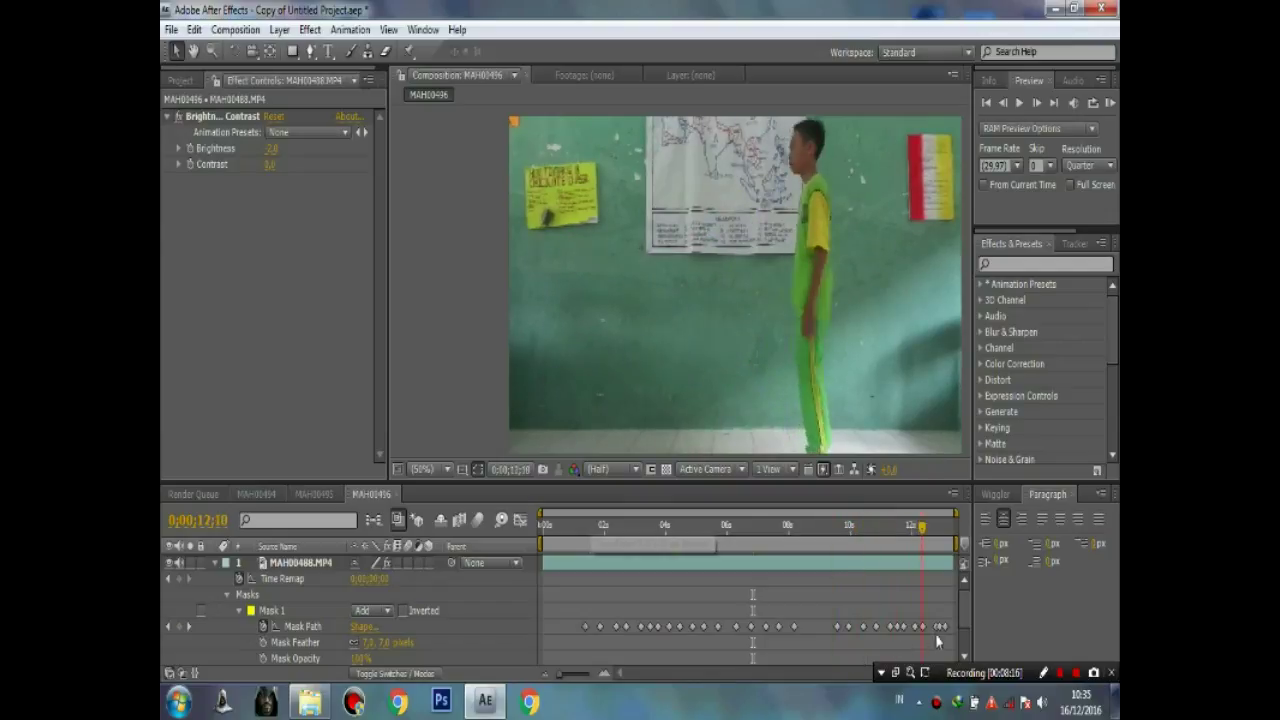
{"action": "left_click_drag", "start_coordinate": [868, 606], "coordinate": [628, 525]}
{"action": "left_click_drag", "start_coordinate": [711, 575], "coordinate": [851, 585]}
{"action": "left_click_drag", "start_coordinate": [846, 535], "coordinate": [669, 528]}
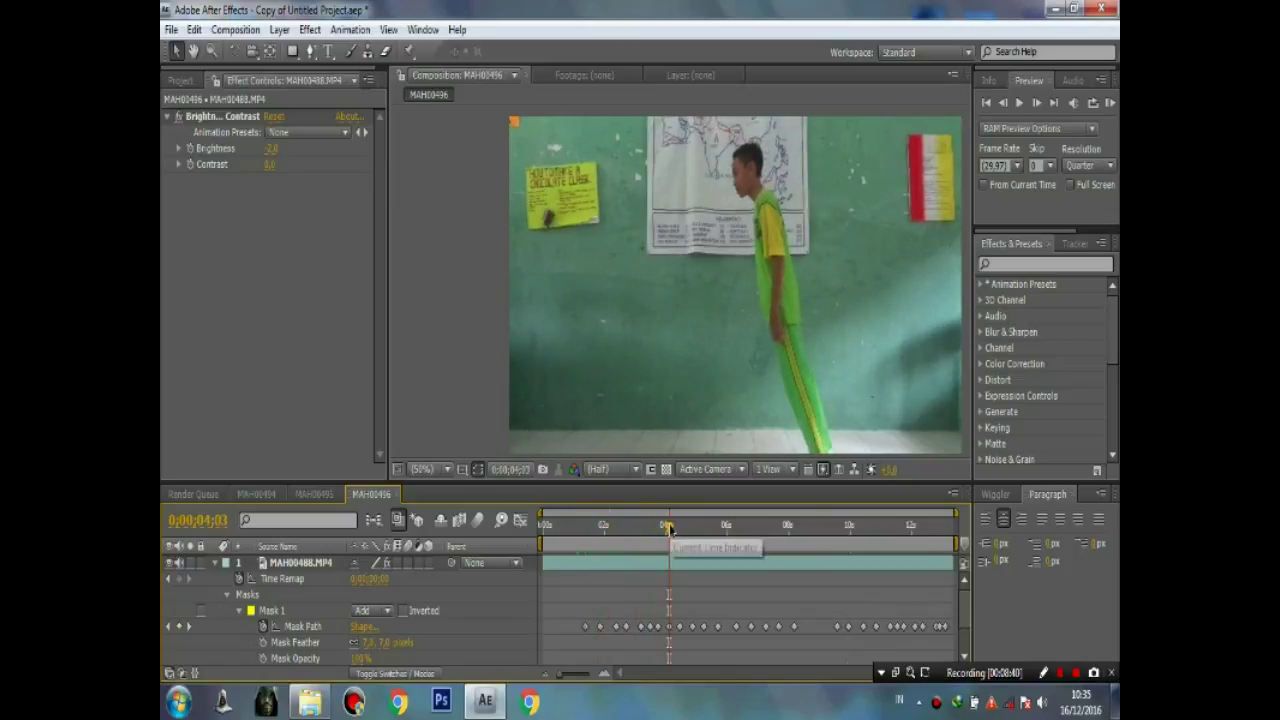